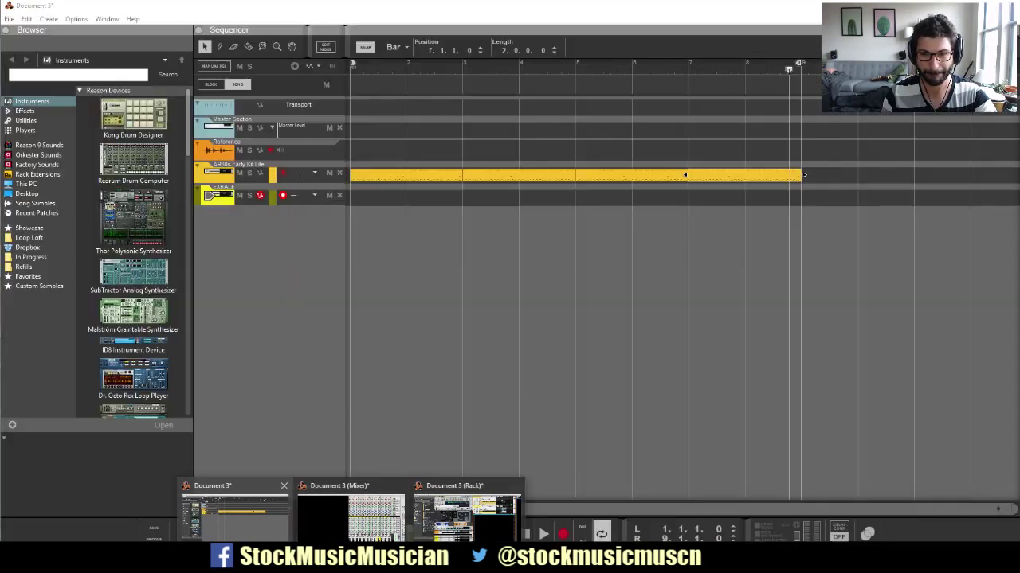
Audition Exhale's That's Just Swell preset, filter the presets by Tape Loop, and audition Heavy Breathing, Seiprah and 048. Steamsong.
left_click(234, 516)
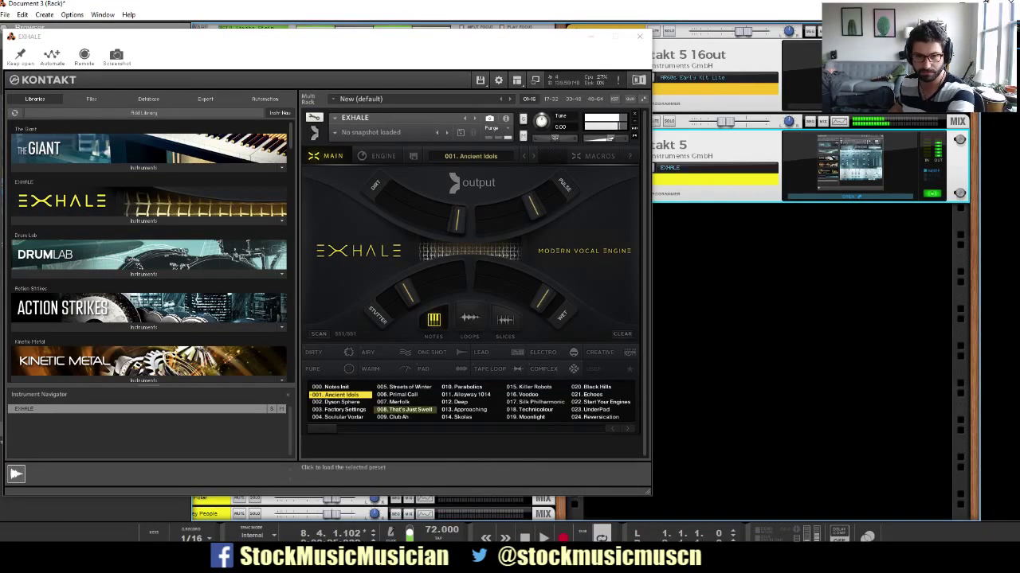
left_click(405, 409)
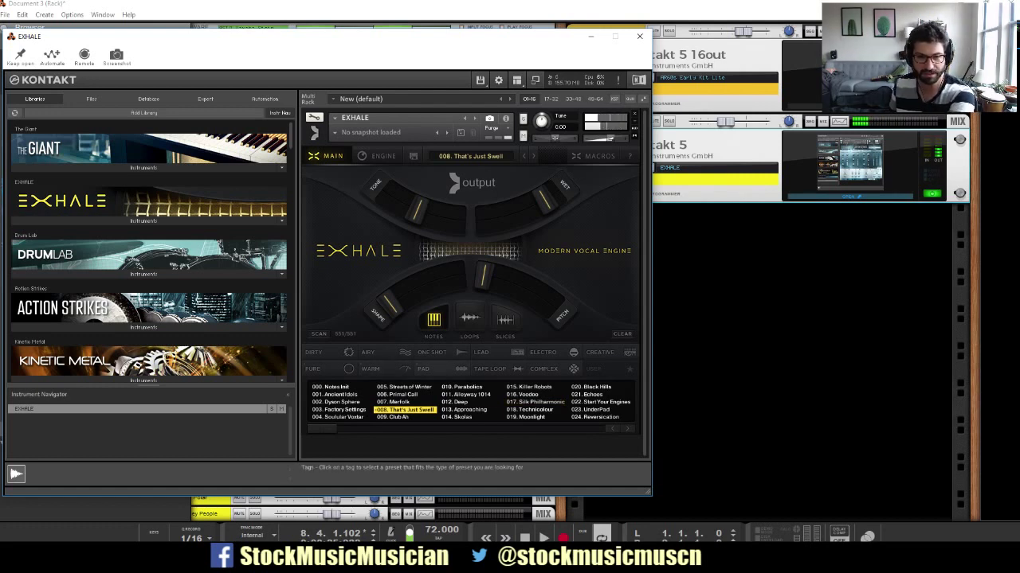
left_click(490, 369)
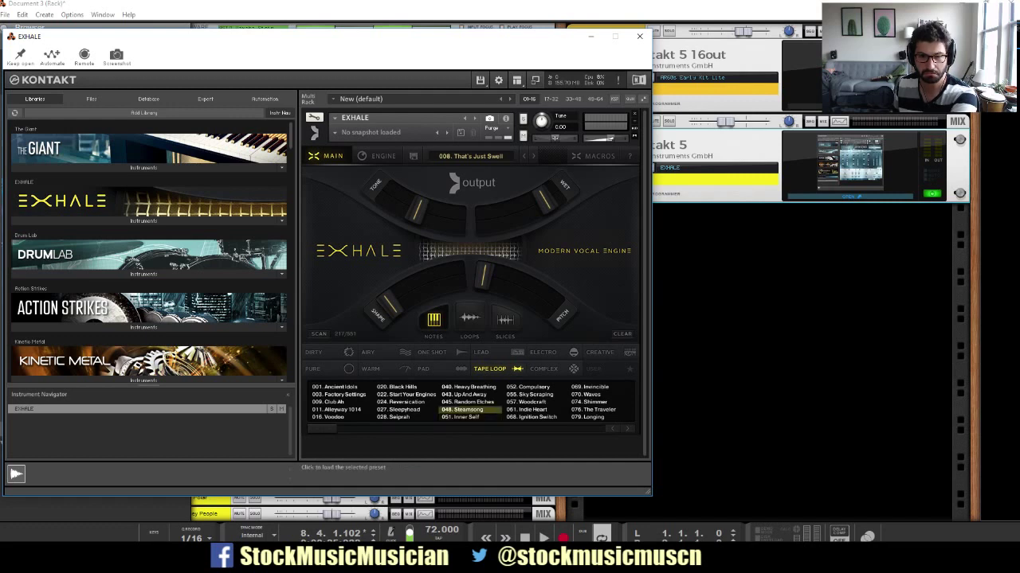
left_click(469, 409)
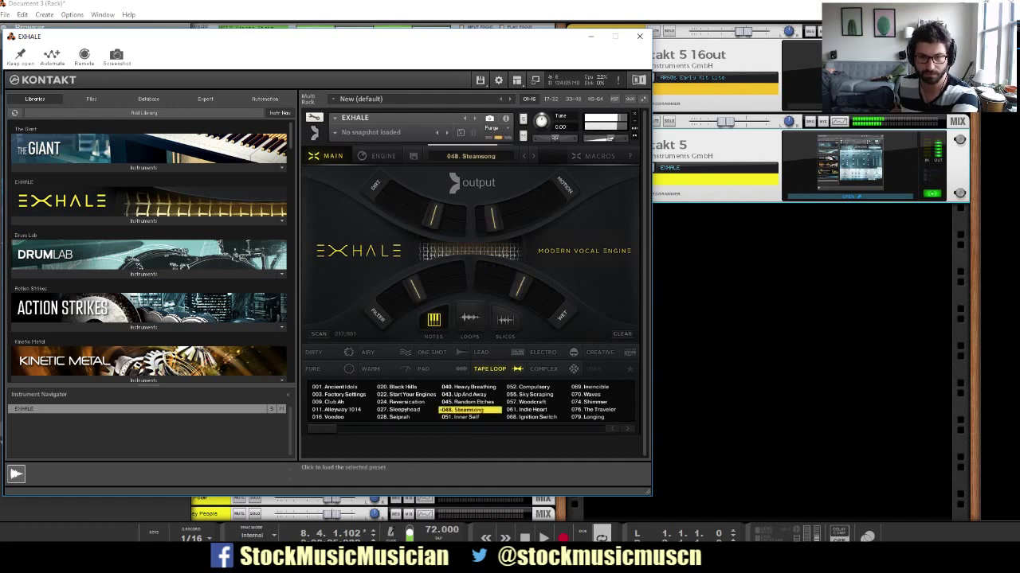
left_click(445, 387)
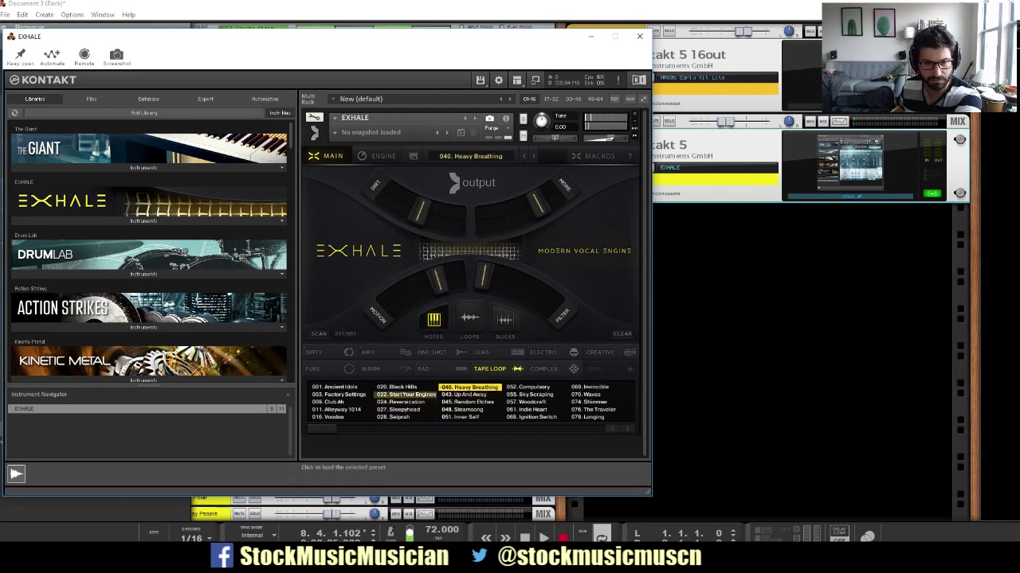
left_click(400, 417)
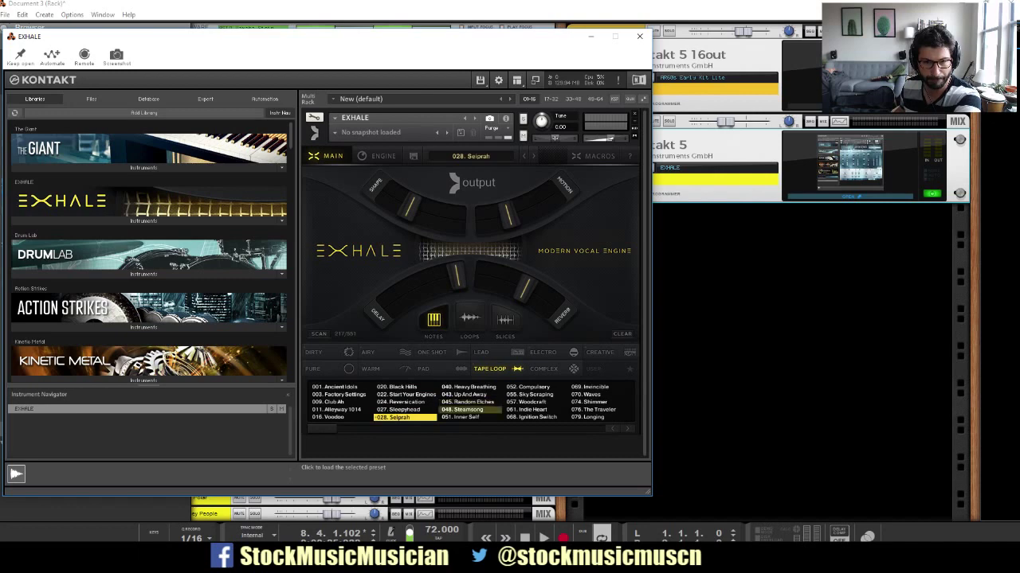
left_click(462, 410)
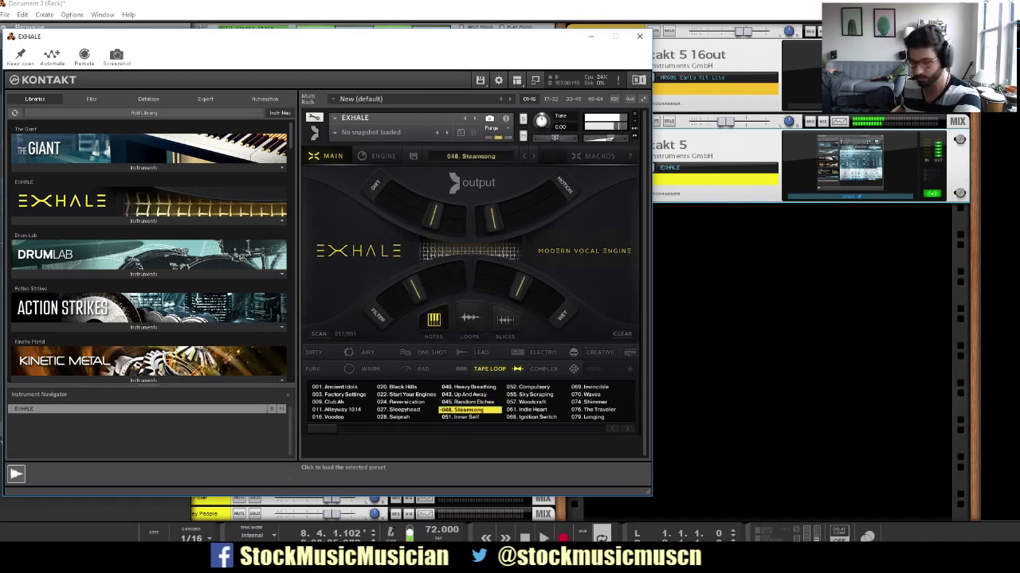
Check the live chat on the YouTube Live Dashboard, and return to the Exhale instrument in Reason's rack.
key("alt+Tab")
key("alt+Tab")
key("alt+Tab")
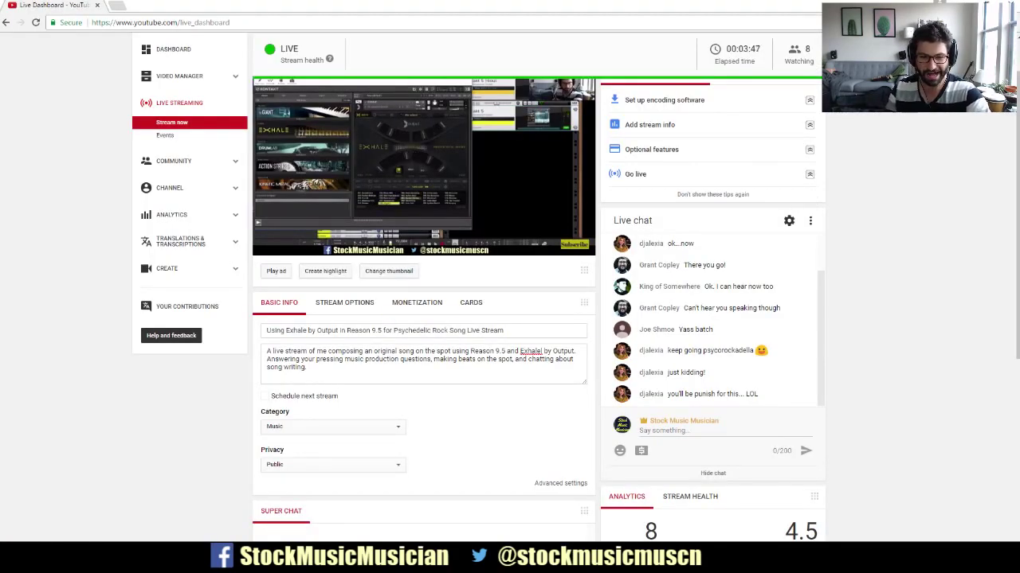
mouse_move(351, 562)
mouse_move(350, 514)
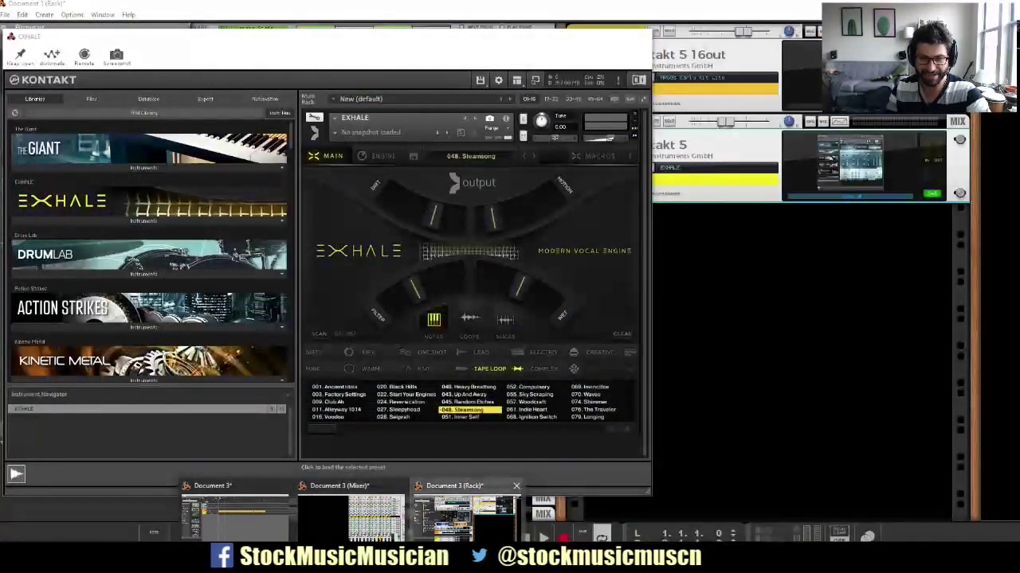
left_click(466, 514)
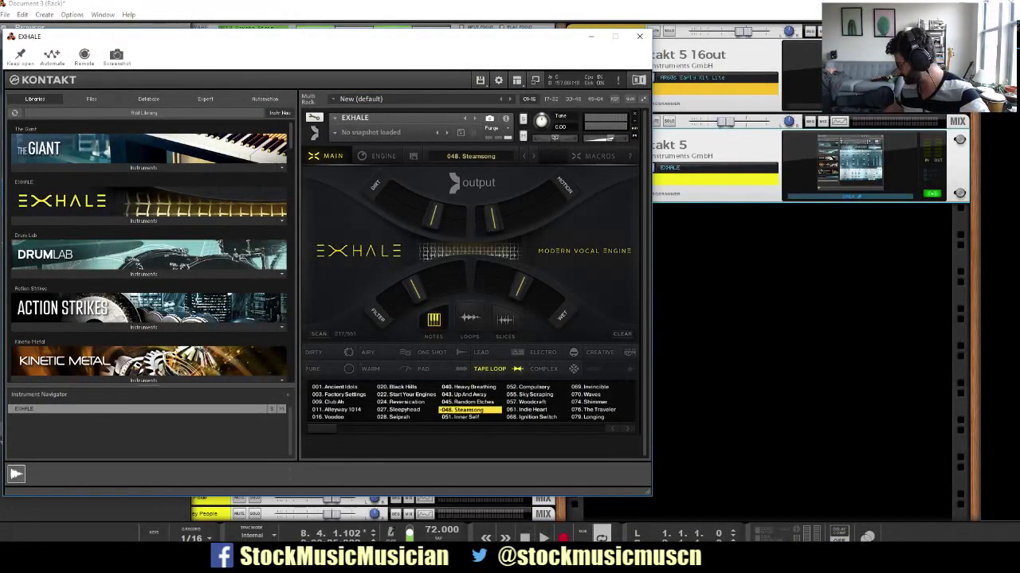
Play the song from its start and audition the presets Black Hills, Heavy Breathing, Up And Away and Sleepyhead against the drums.
key("KP_0")
key("space")
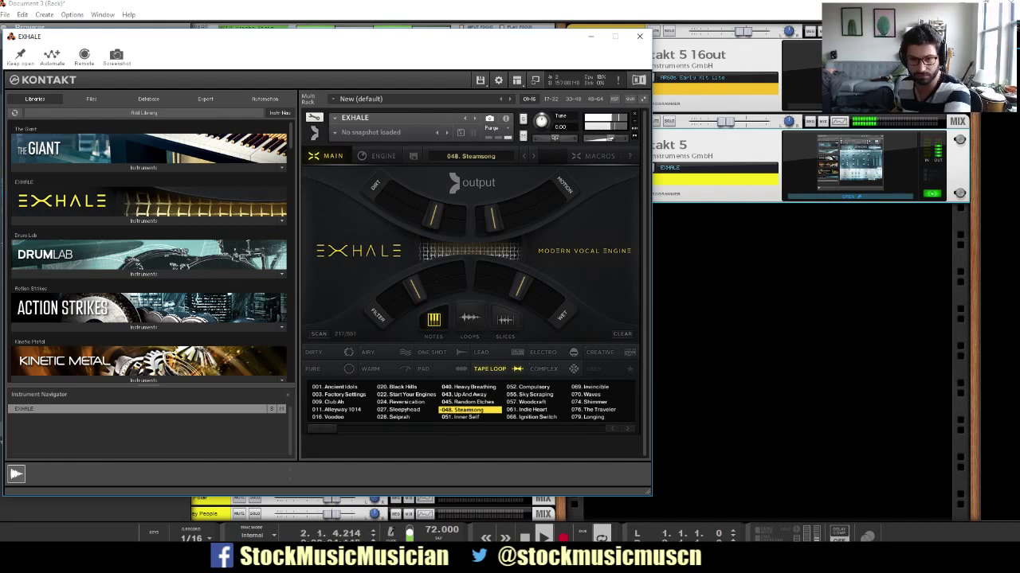
left_click(403, 387)
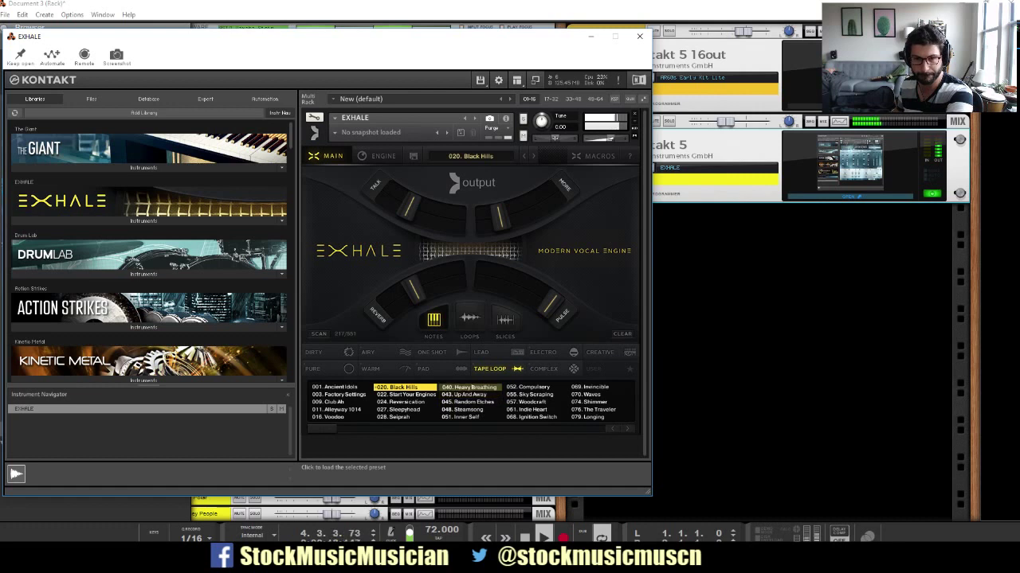
left_click(470, 387)
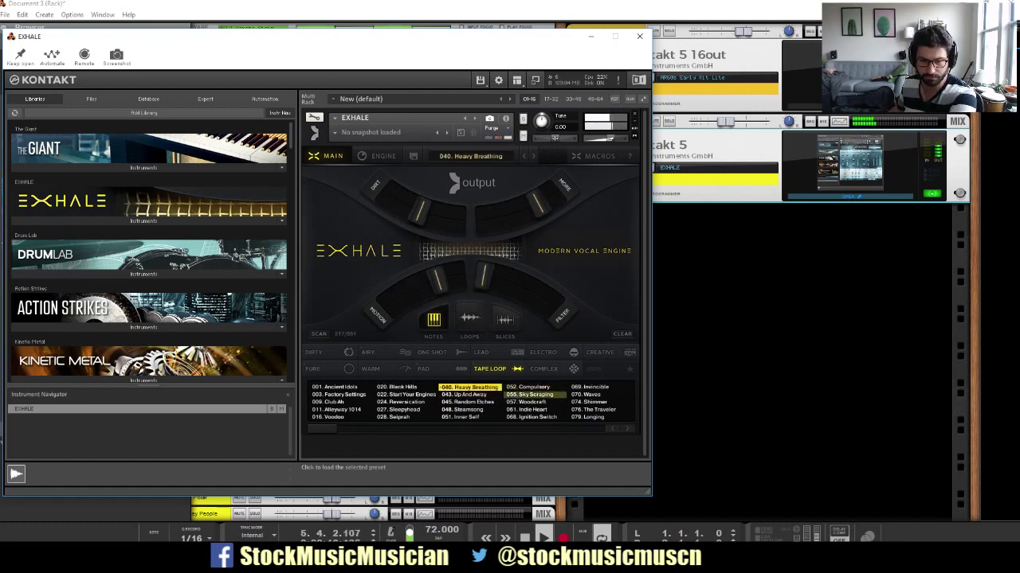
left_click(470, 394)
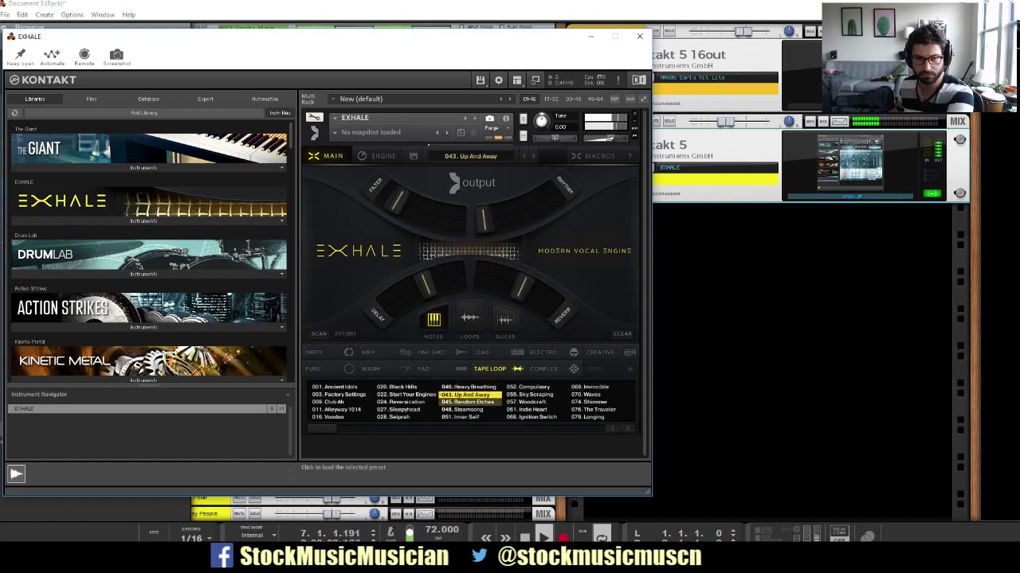
left_click(404, 409)
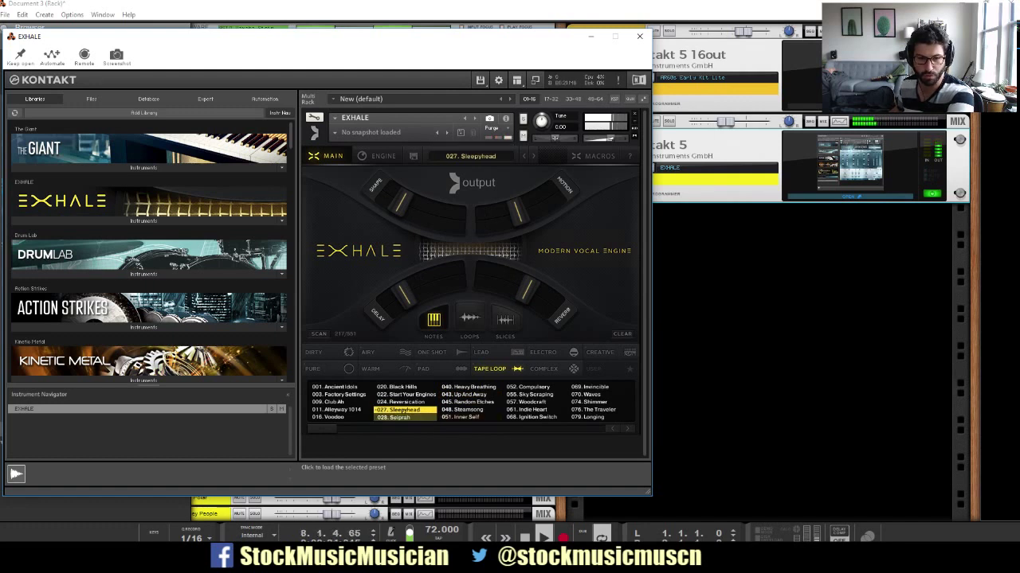
Audition the Tape Loop presets Seiprah, Woodcraft, Ignition Switch, Invincible, Waves and Reversication over the running drums.
left_click(404, 417)
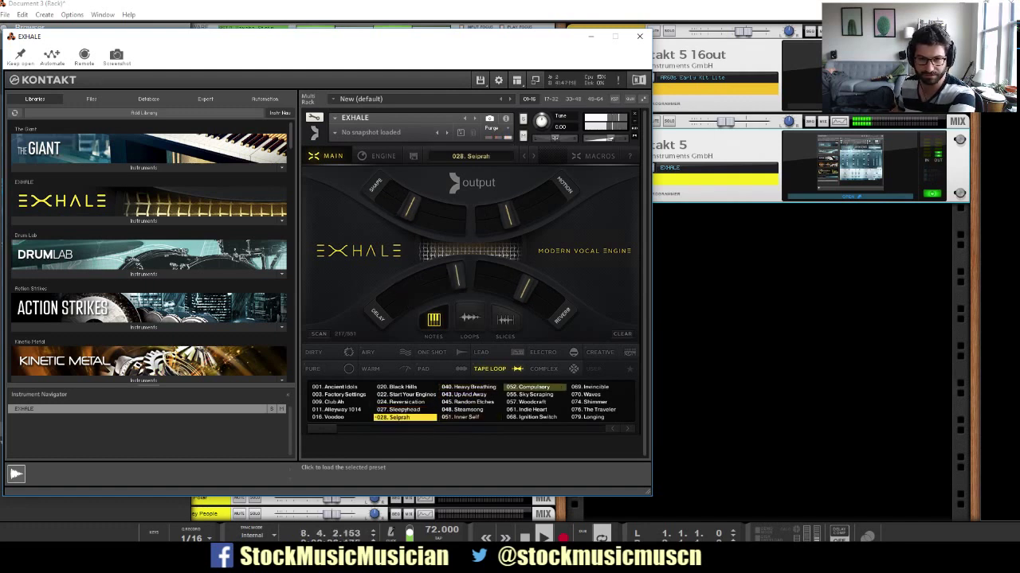
left_click(533, 402)
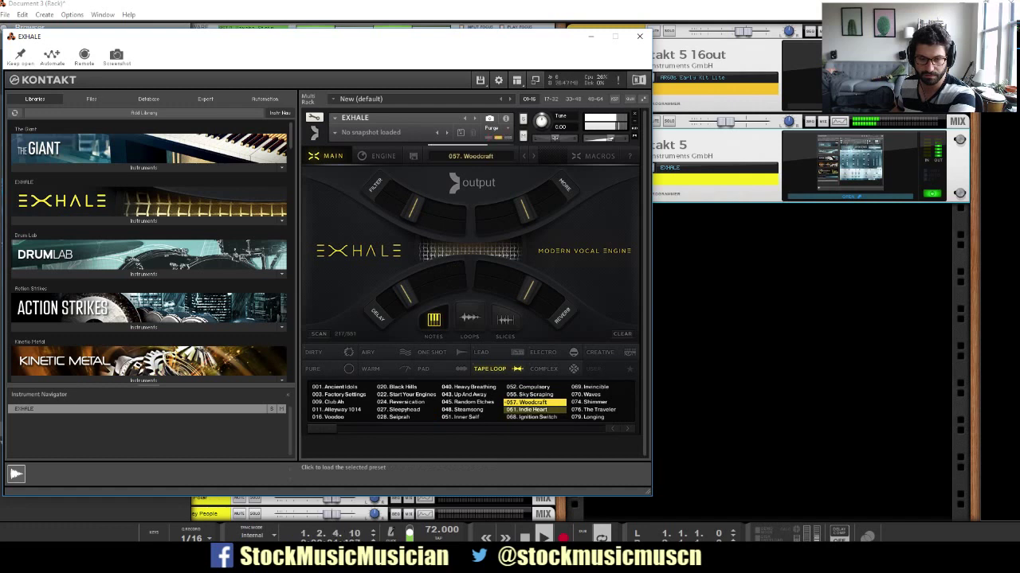
left_click(532, 417)
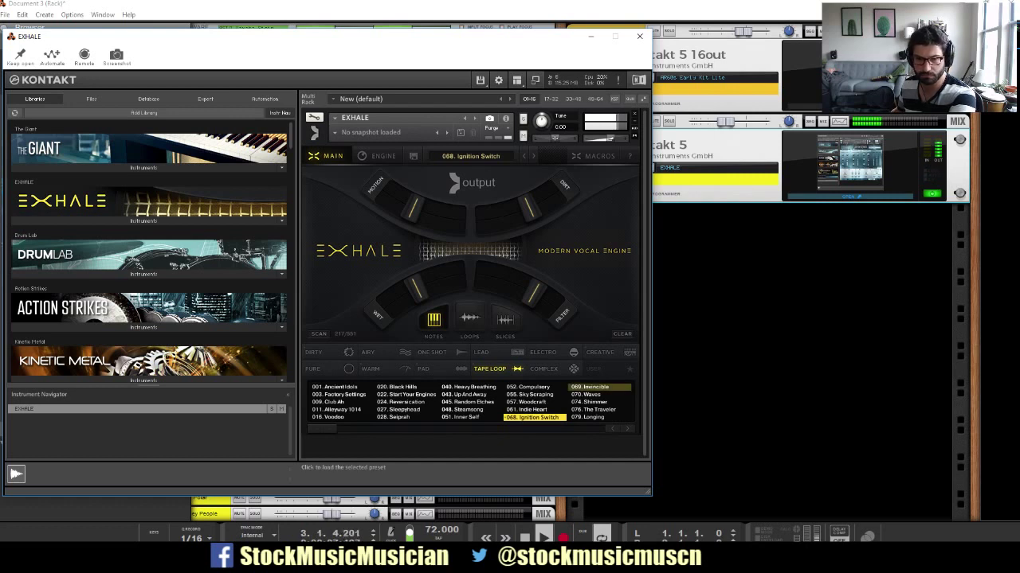
left_click(591, 387)
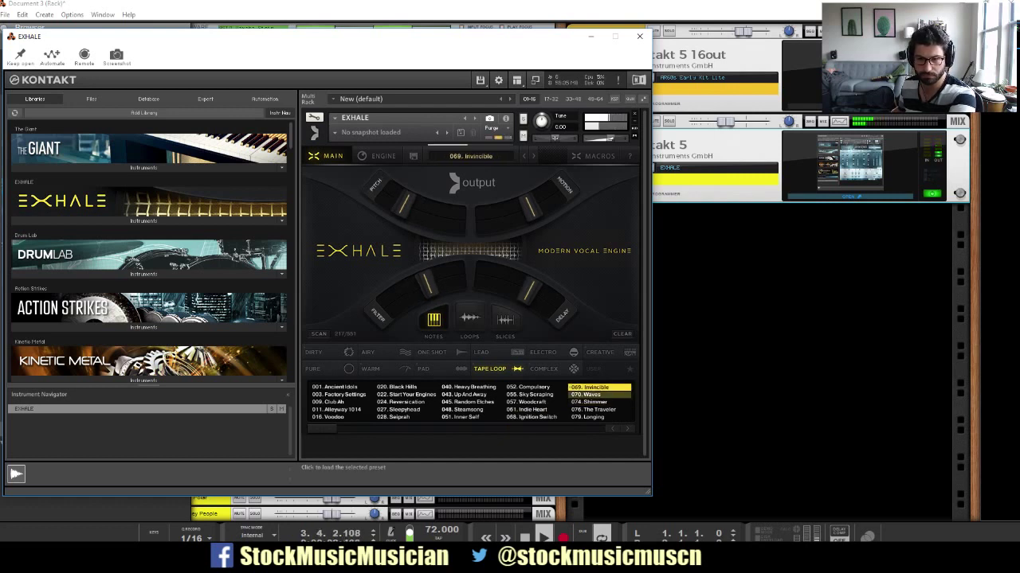
left_click(590, 394)
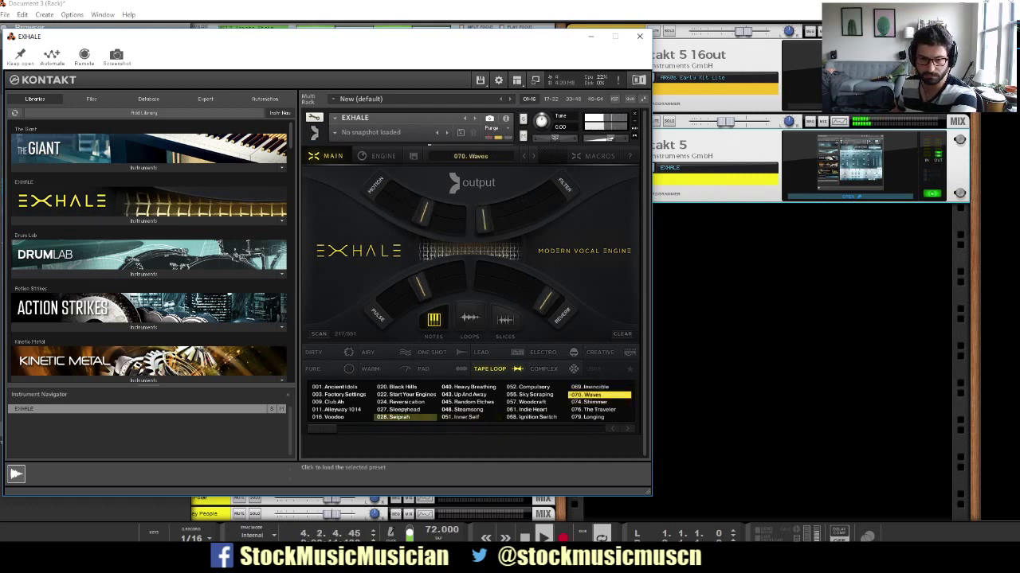
left_click(400, 402)
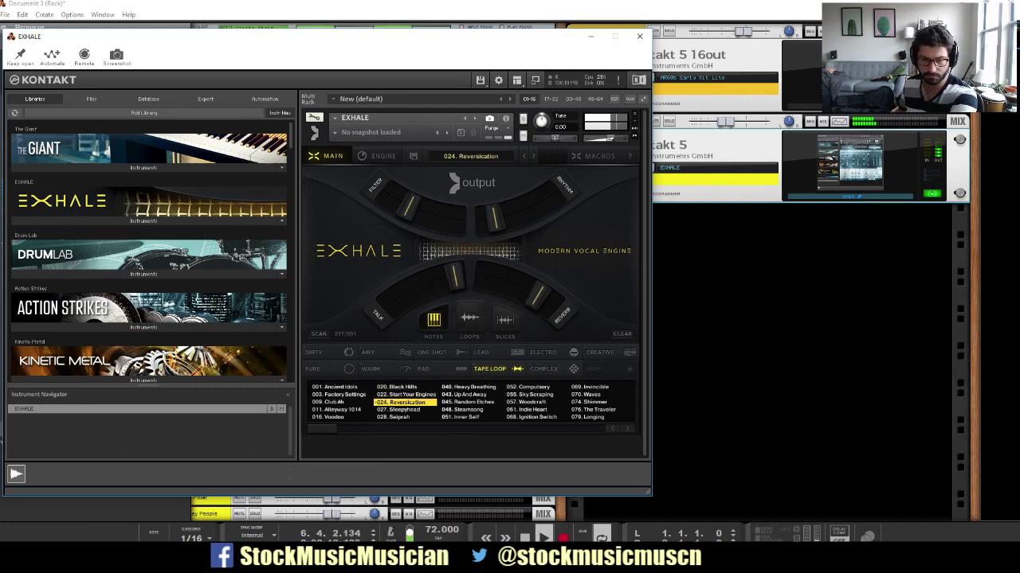
Add the Pad tag to the preset filter, audition 061. Indie Heart, and slightly lower the EXHALE mix channel's level.
left_click(423, 369)
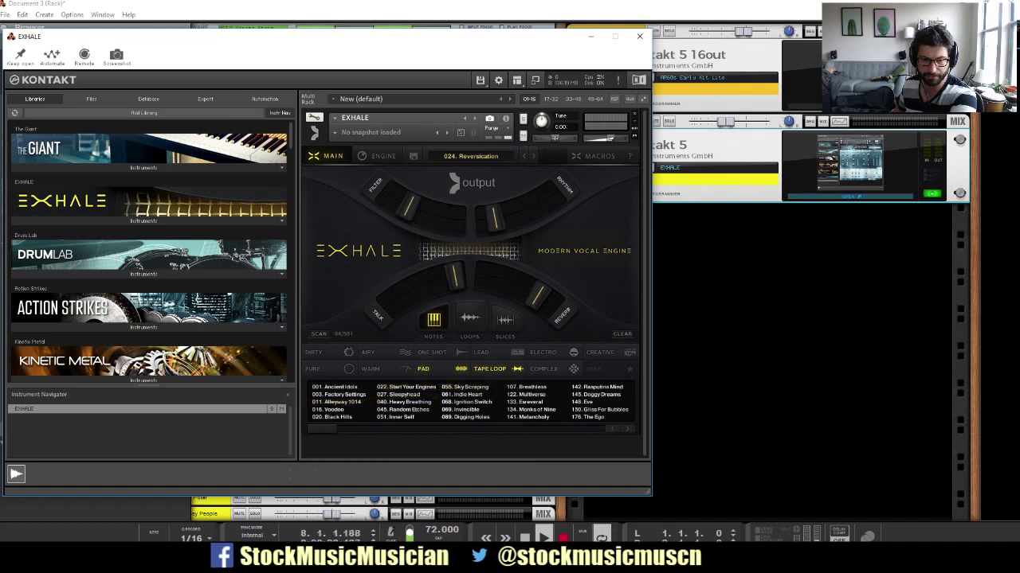
left_click(470, 394)
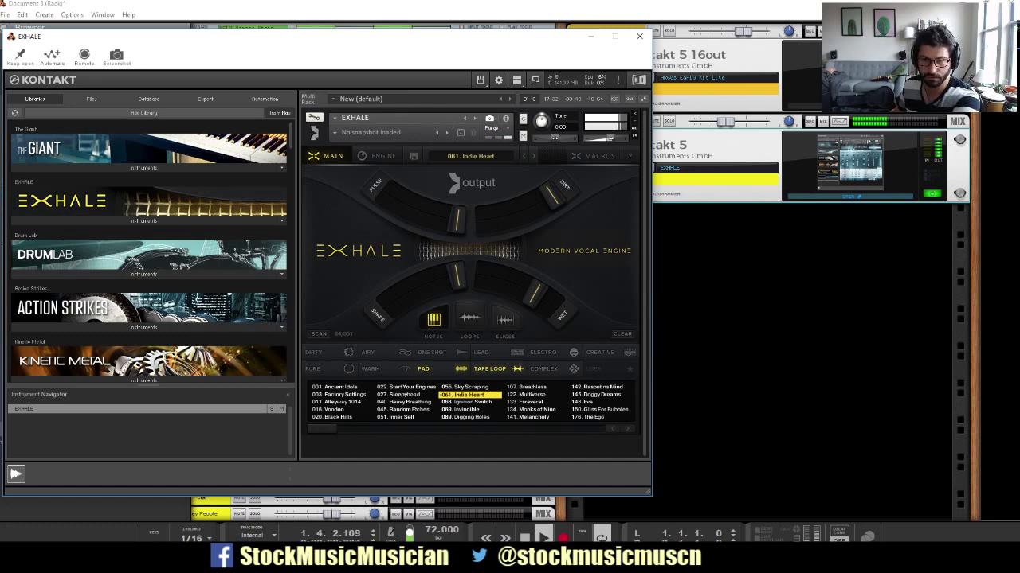
left_click(725, 121)
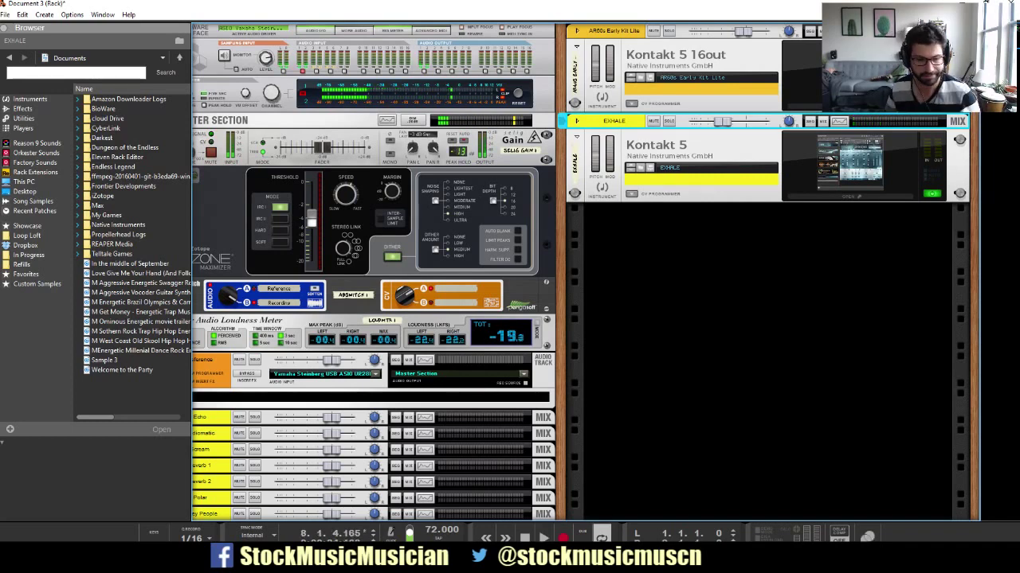
Check the YouTube live chat again and reopen the Exhale instrument from its Kontakt 5 device in Reason.
key("alt+Tab")
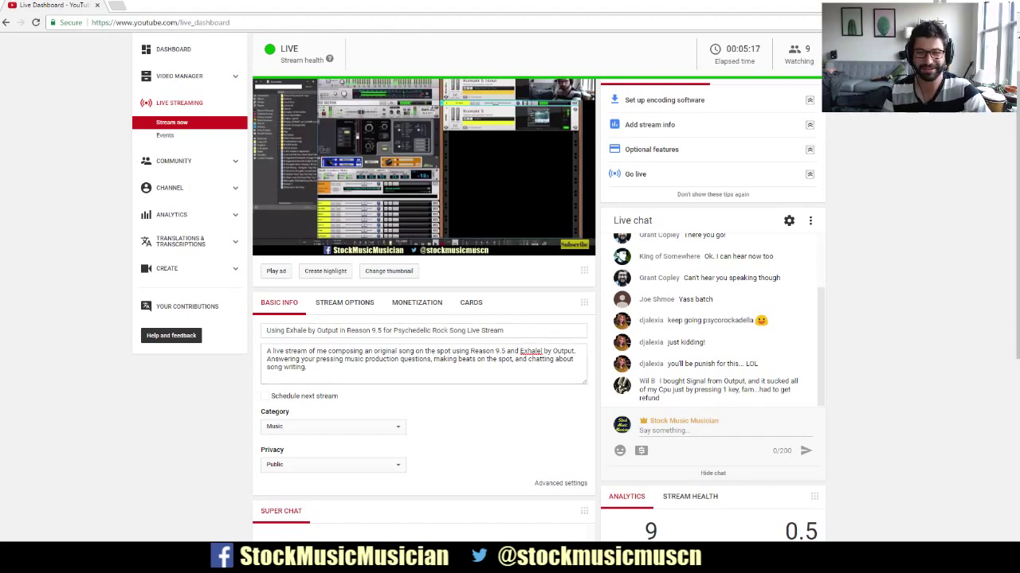
key("alt+Tab")
left_click(849, 196)
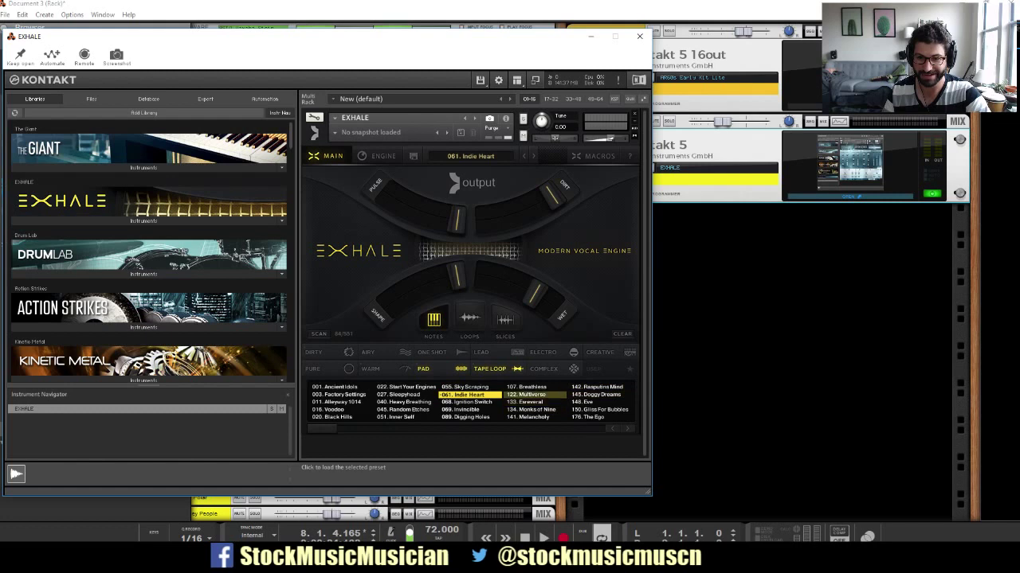
Load the Exhale preset 122. Multiverse and play the song from its start to hear it with the drums.
left_click(532, 394)
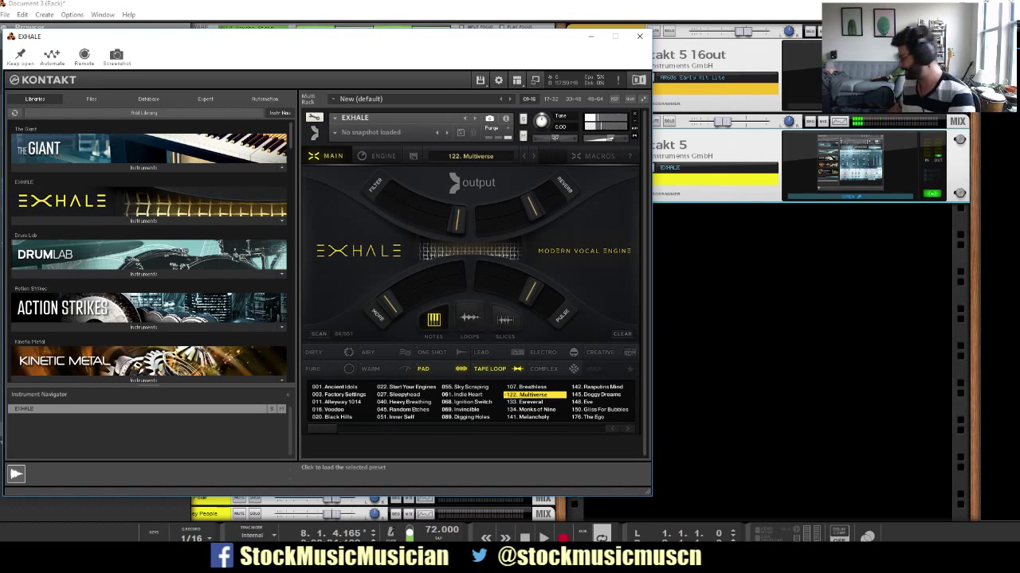
key("Return")
key("space")
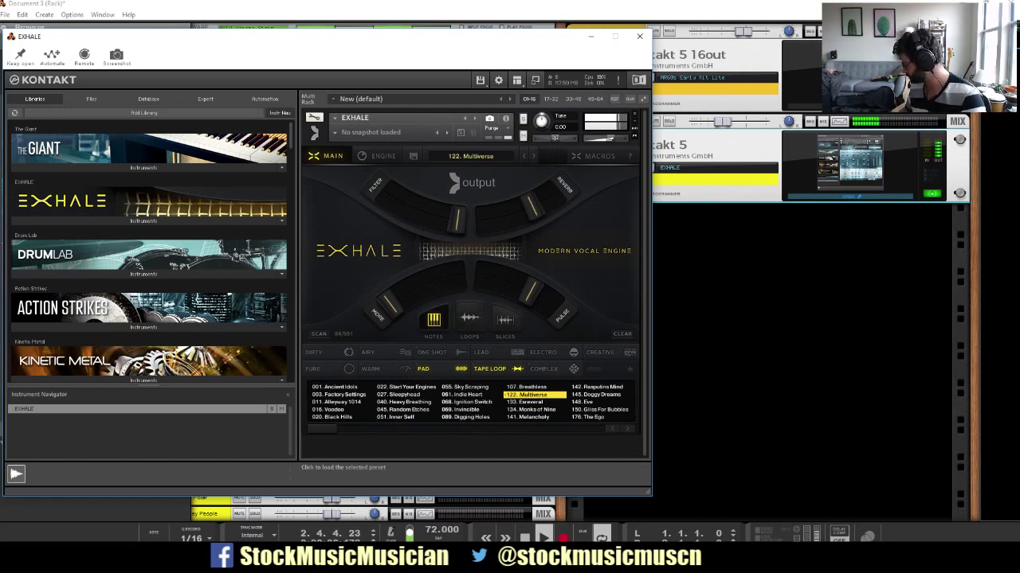
Select the EXHALE Kontakt 5 device in the rack, reopen its instrument panel, and lower the Multiverse preset's Pulse macro slider.
left_click(717, 56)
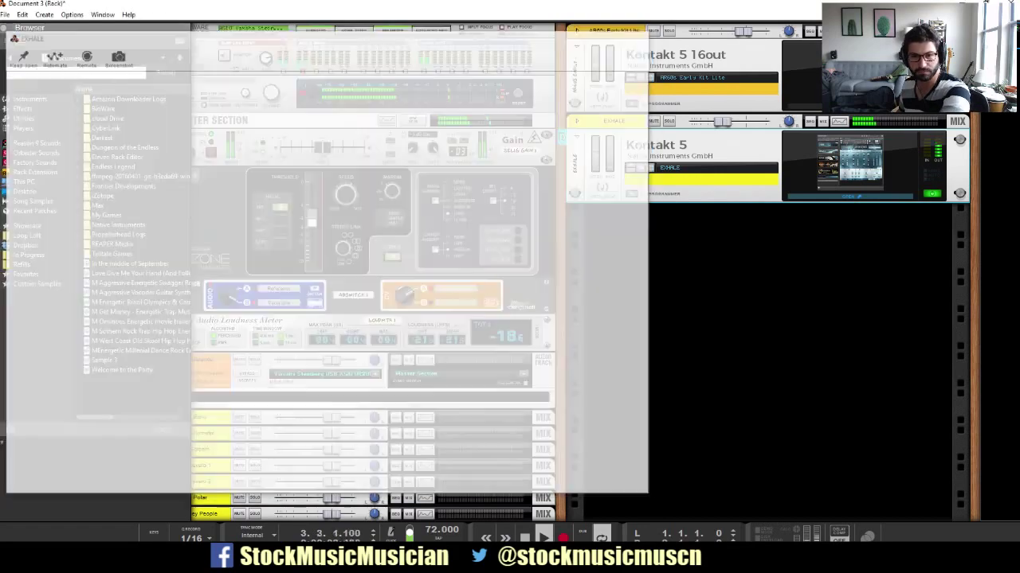
left_click(848, 164)
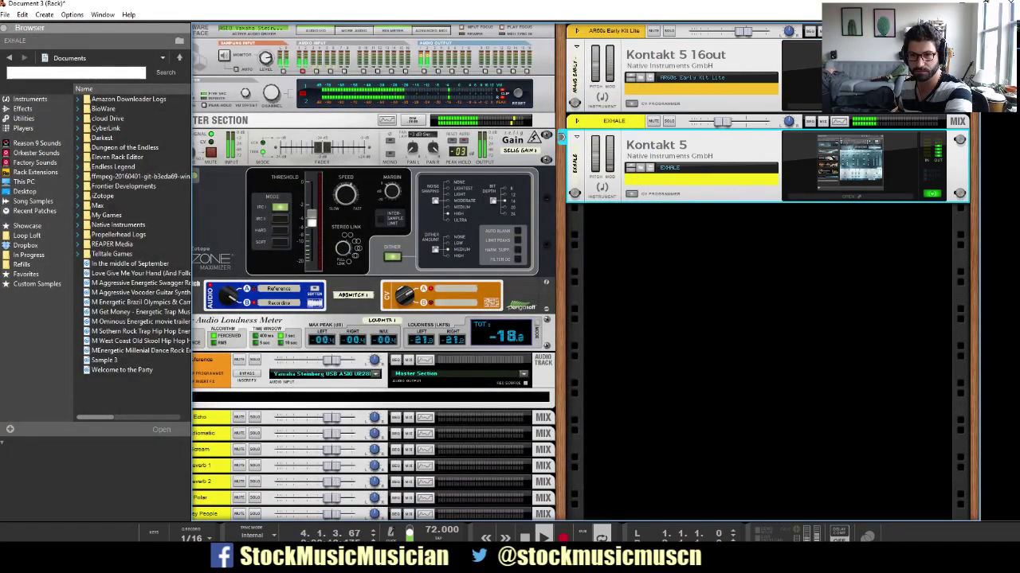
left_click(848, 195)
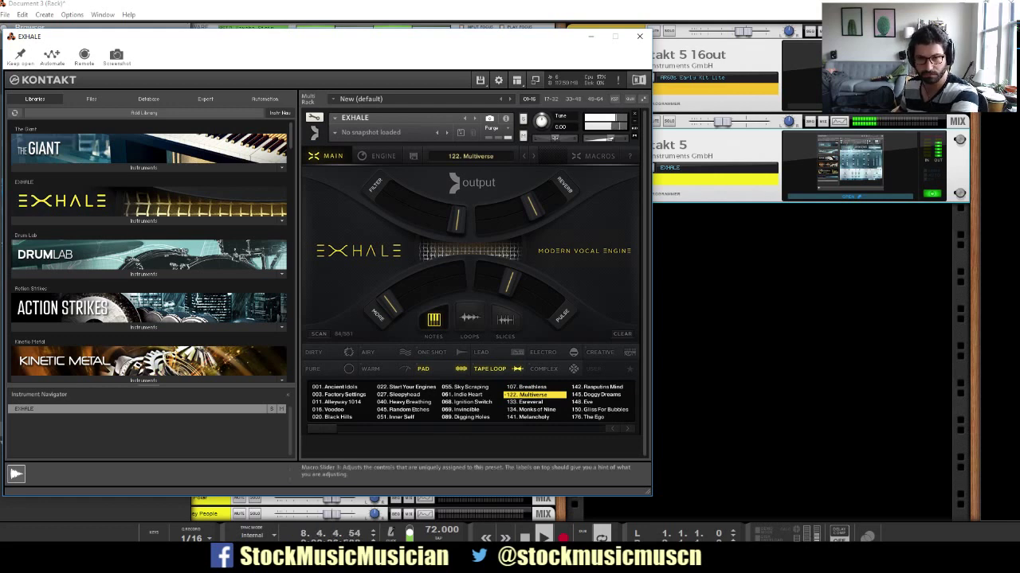
Stop playback, return to the song's start in the sequencer, and start recording a take on the EXHALE track.
key("space")
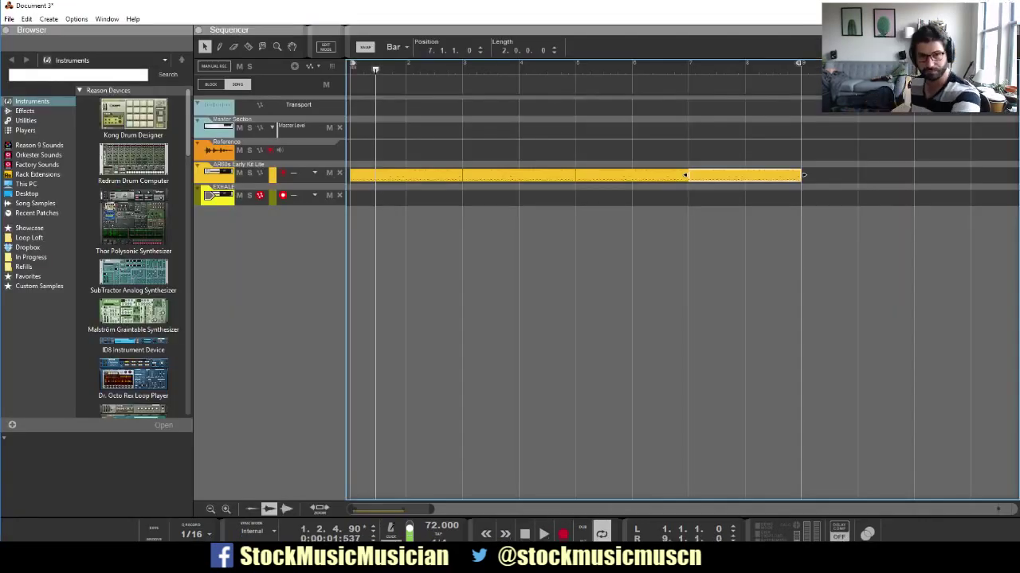
left_click(524, 534)
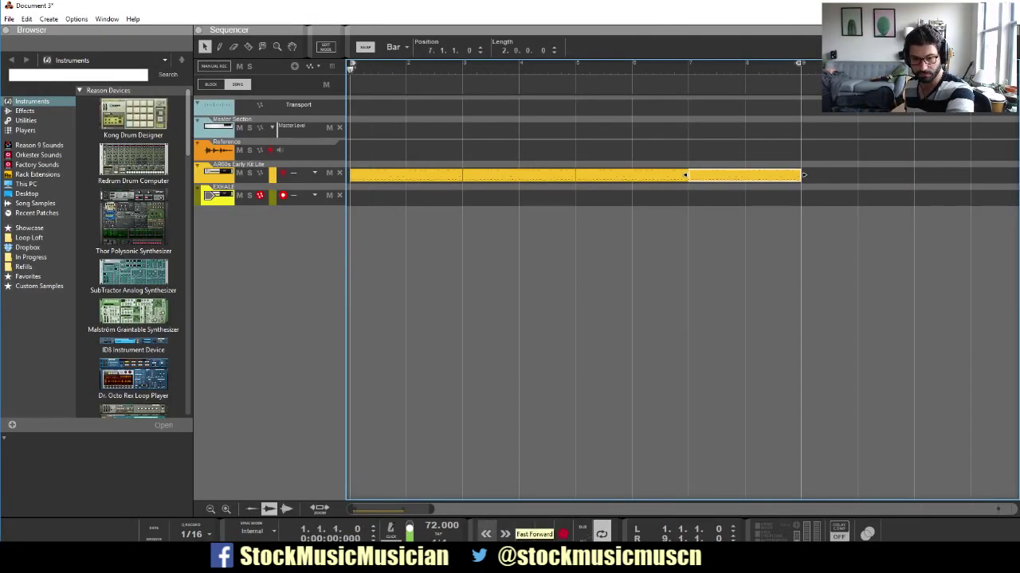
left_click(563, 534)
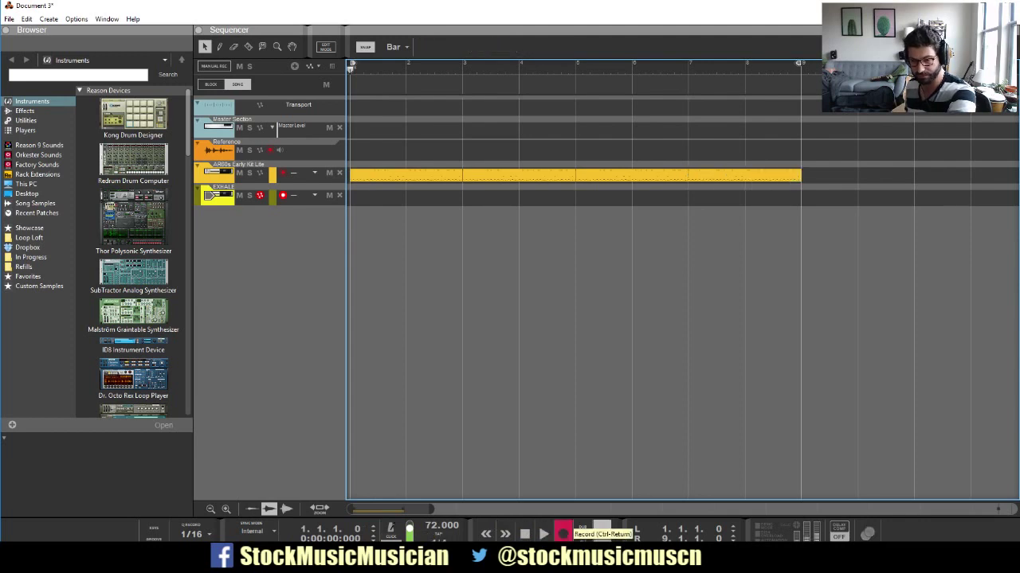
left_click(562, 532)
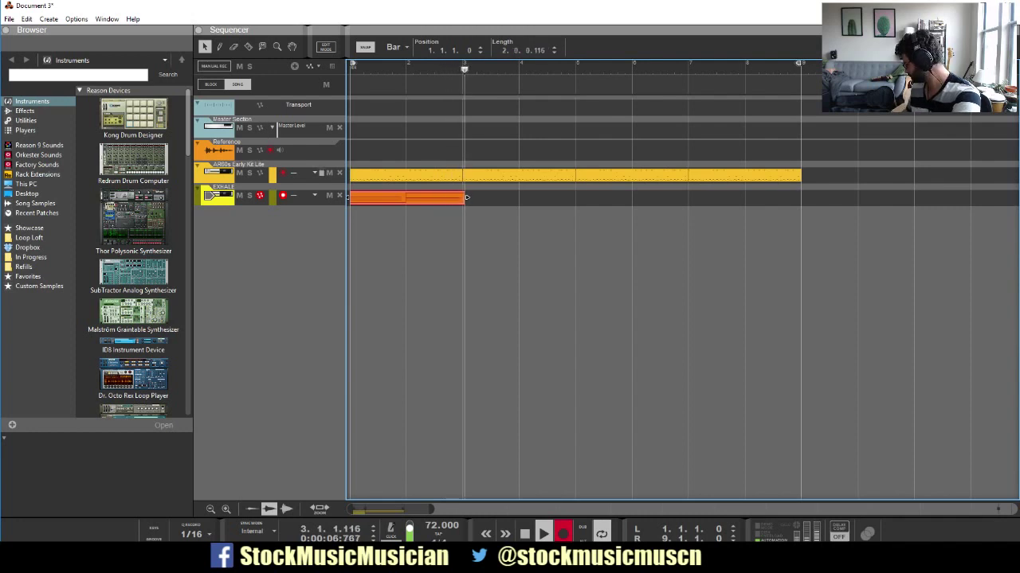
Stop the take, shorten the EXHALE clip to two bars, and resume recording on it from bar 2.
key("space")
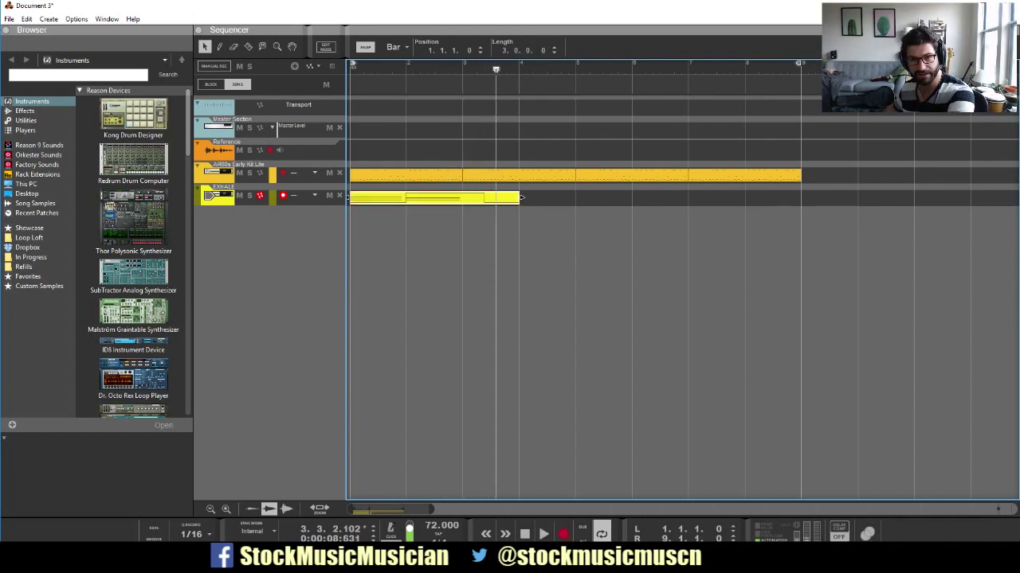
left_click_drag(520, 196, 462, 196)
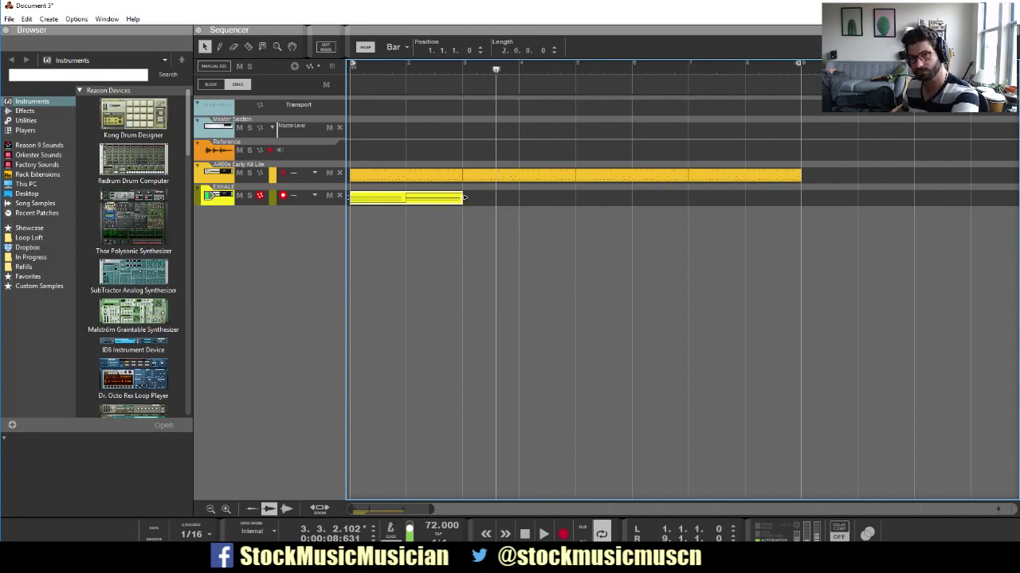
key("KP_7")
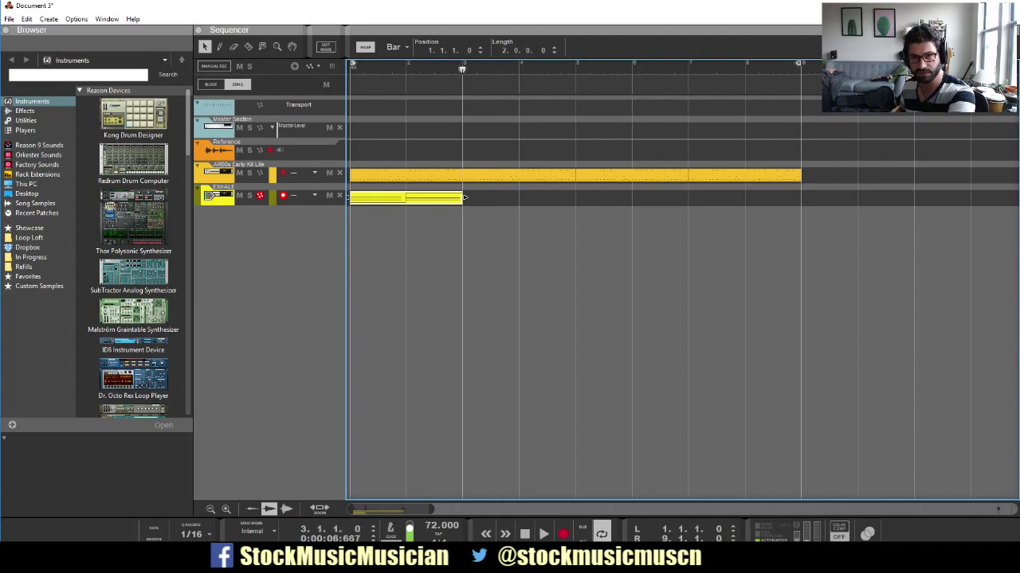
key("Left")
key("KP_Multiply")
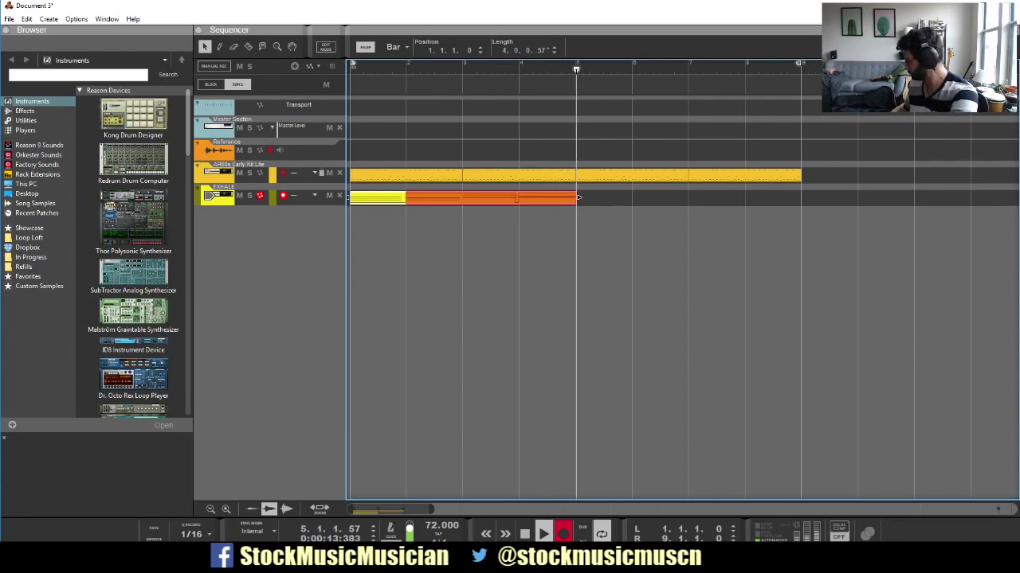
Stop recording, shorten the EXHALE clip to four bars, and paste a copy of it at bar 5.
key("space")
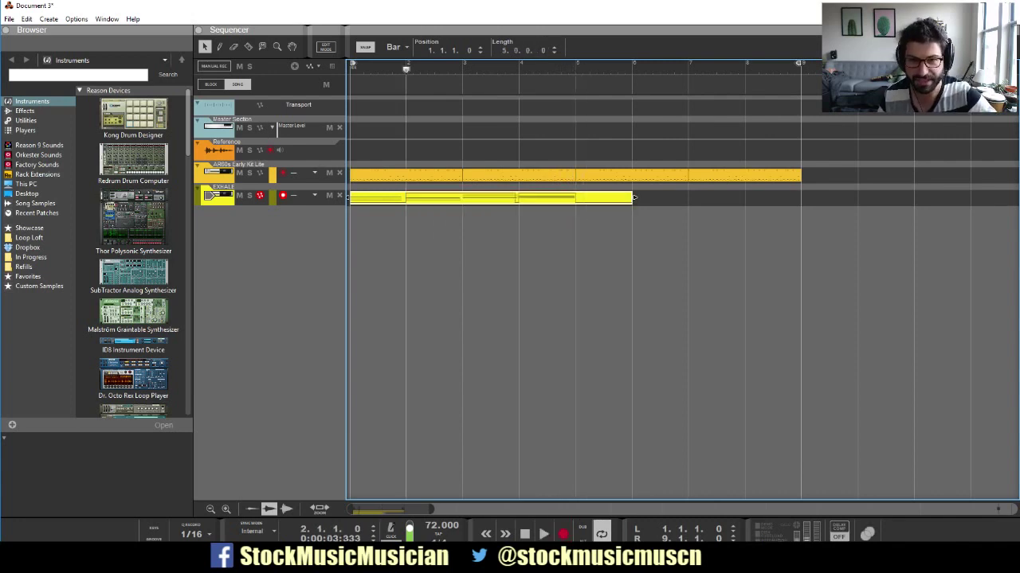
left_click_drag(634, 197, 575, 197)
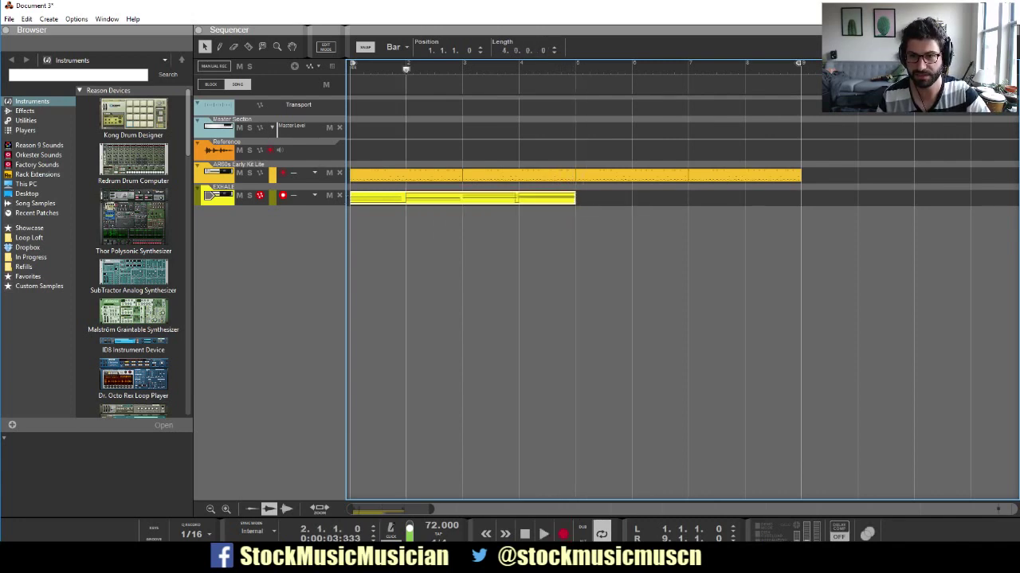
key("ctrl+c")
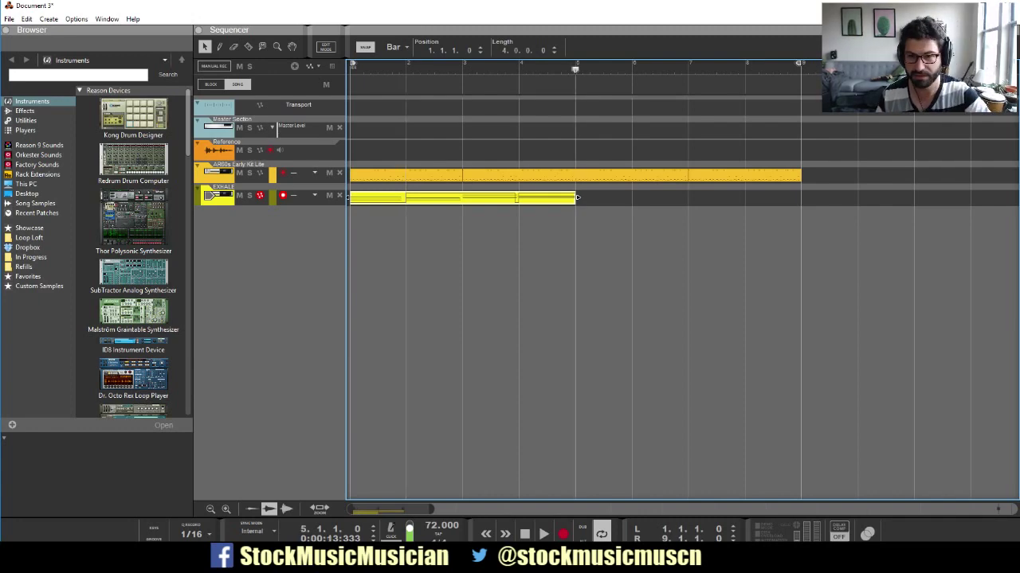
key("ctrl+v")
Play the song from its start with the EXHALE instrument open and create an automation lane for its #000 parameter.
key("alt+Tab")
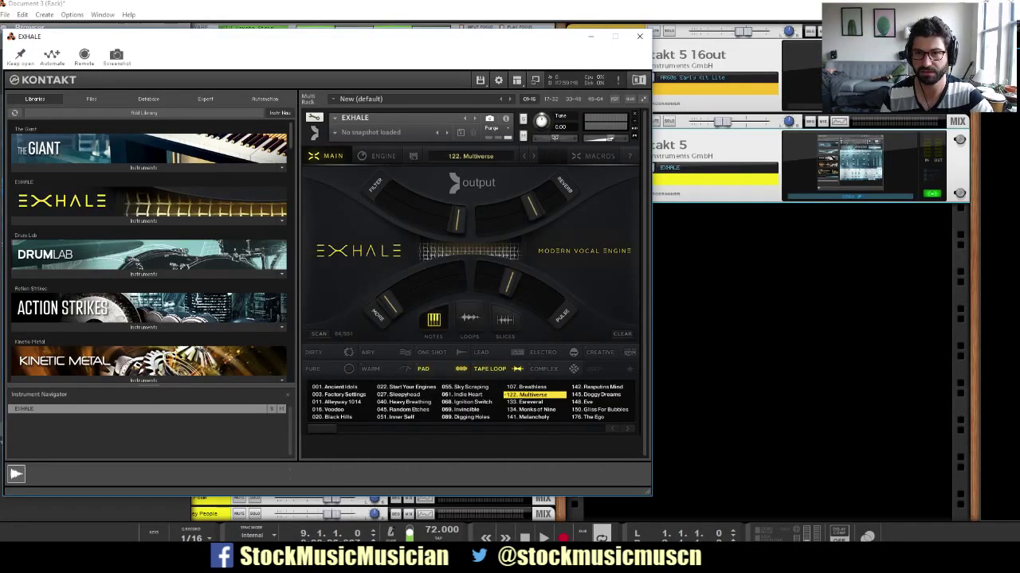
left_click(640, 36)
key("alt+Tab")
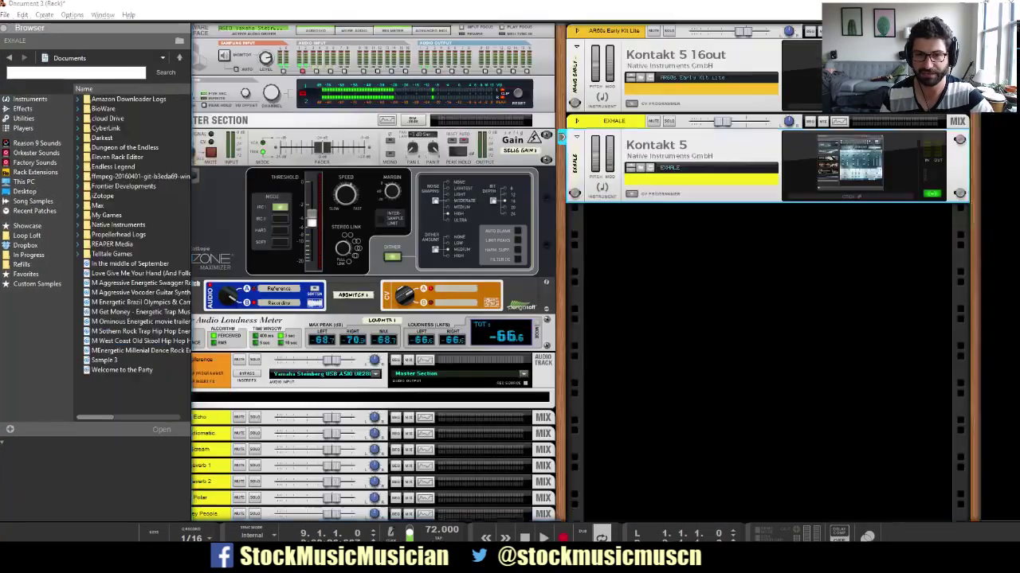
left_click(850, 196)
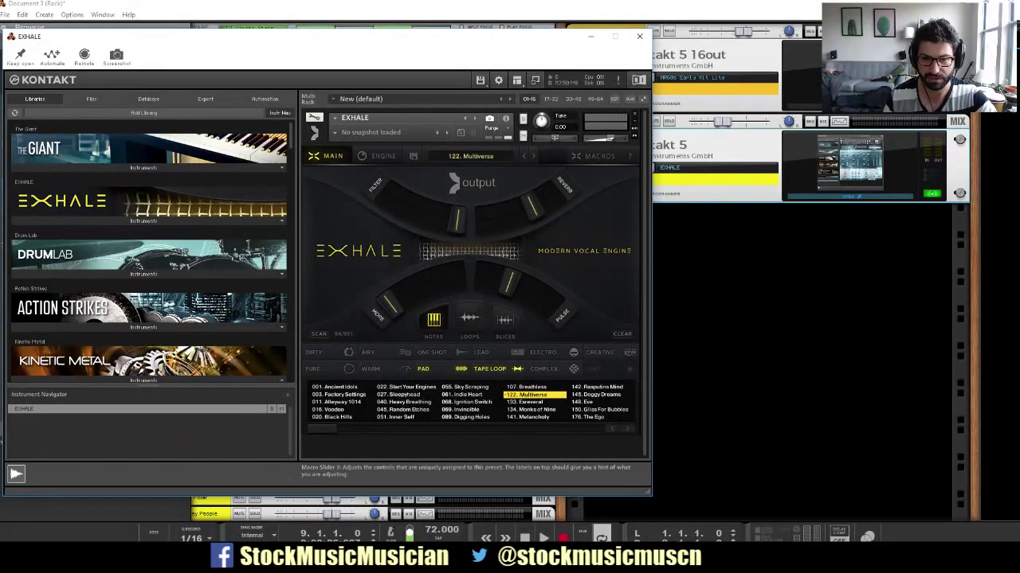
left_click(525, 536)
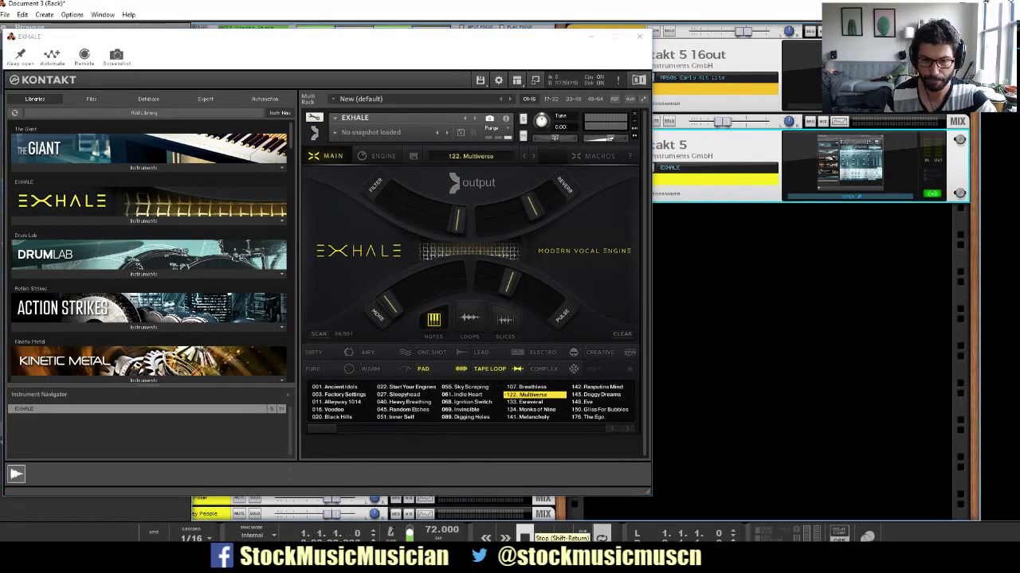
left_click(542, 537)
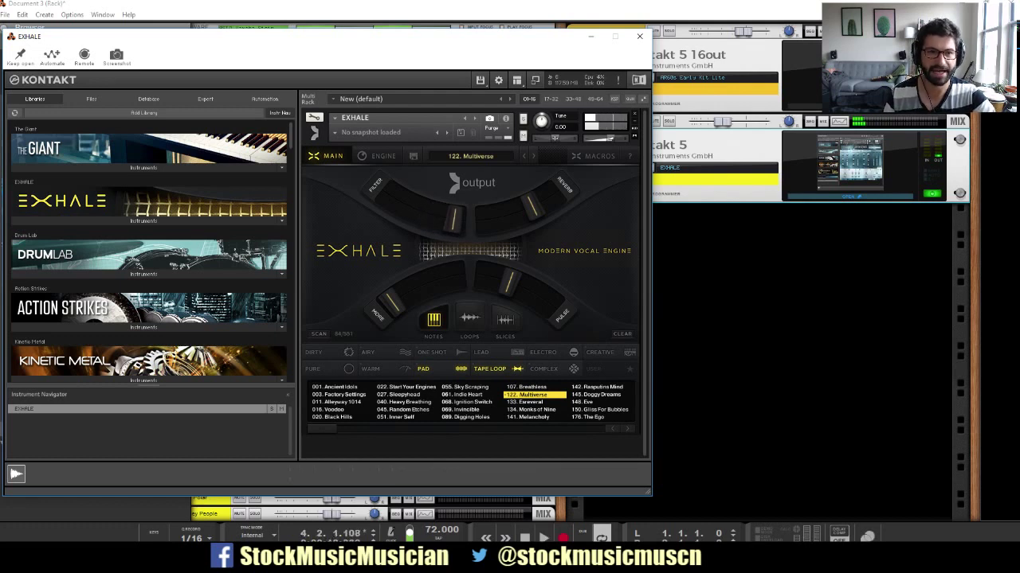
left_click(53, 56)
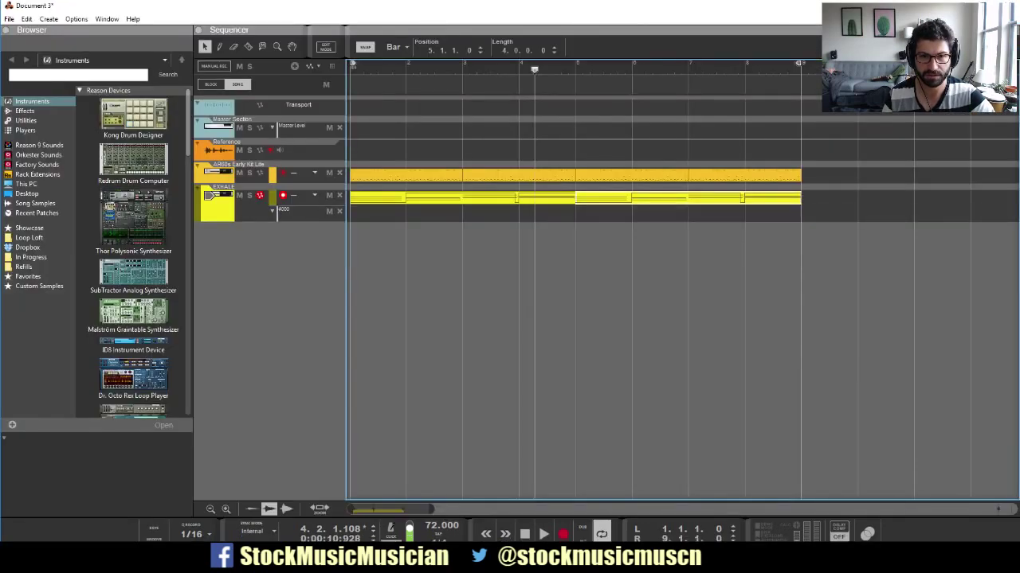
Draw a two-bar automation clip at bar 1 in EXHALE's #000 lane, with a downward ramp starting at 98.0%.
left_click_drag(352, 214, 464, 213)
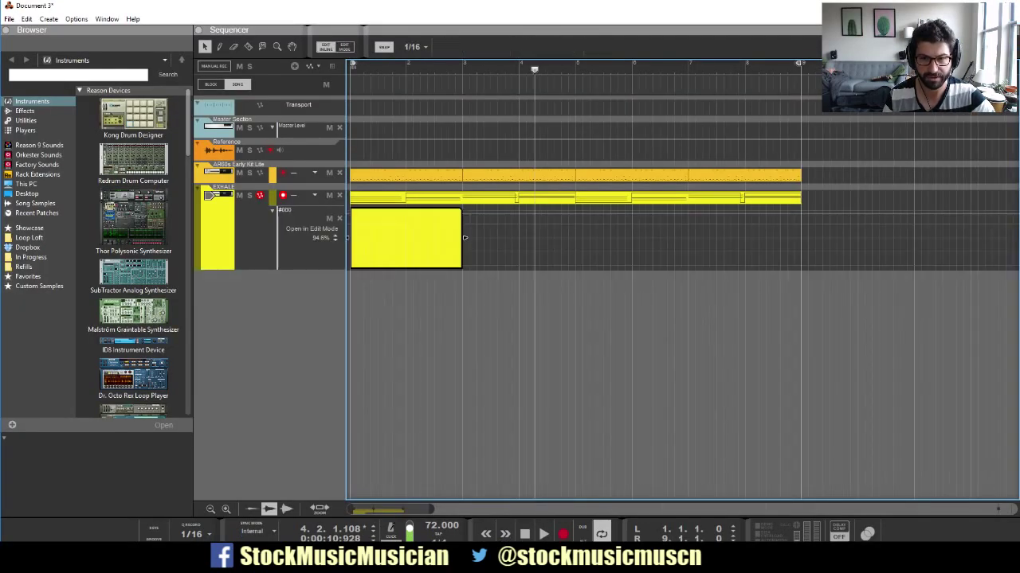
double_click(353, 211)
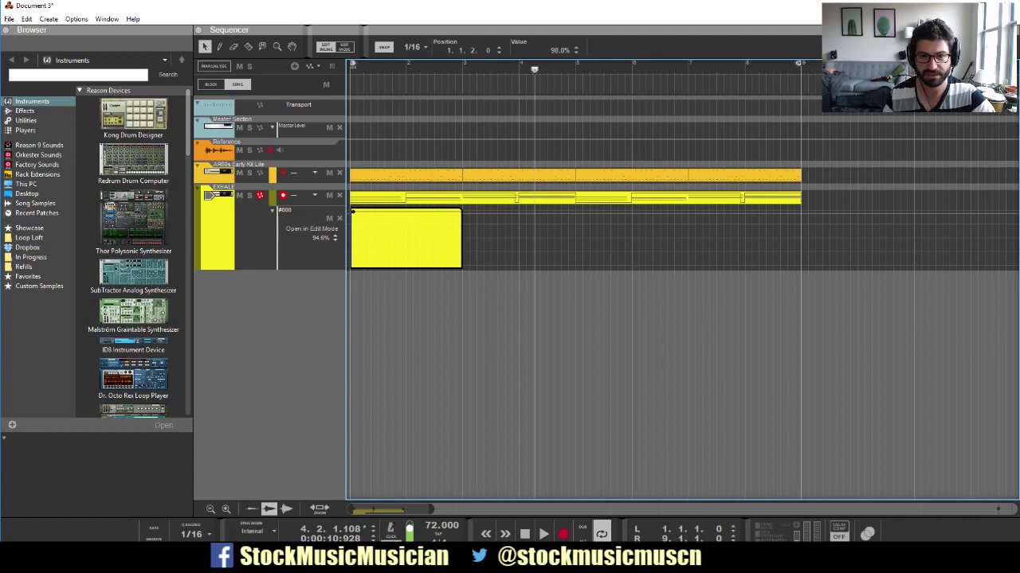
double_click(460, 230)
key("Escape")
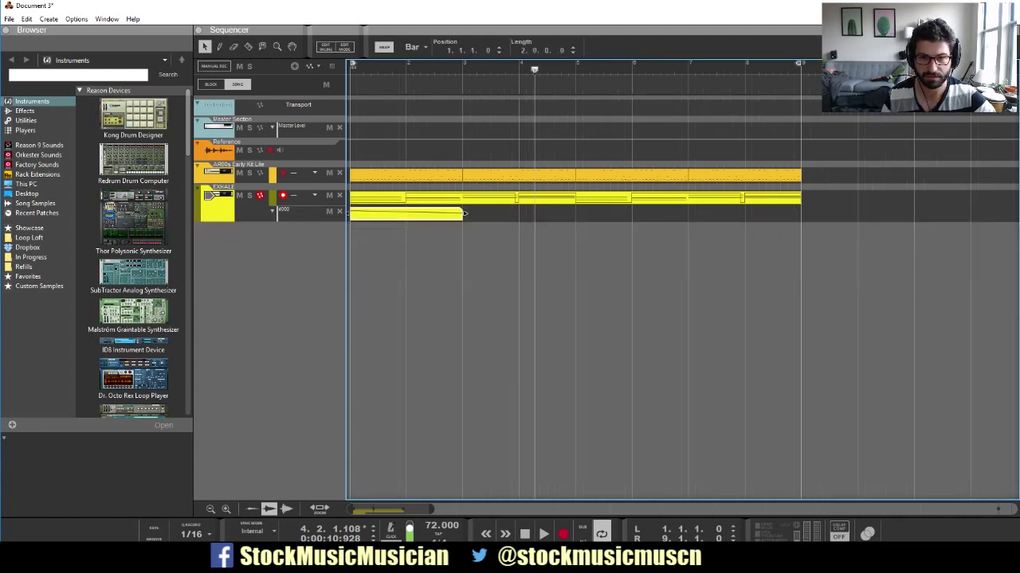
Repeat the two-bar automation clip up to bar 9 and play the opening of the song to hear it.
key("Return")
left_click_drag(460, 231, 803, 213)
double_click(464, 213)
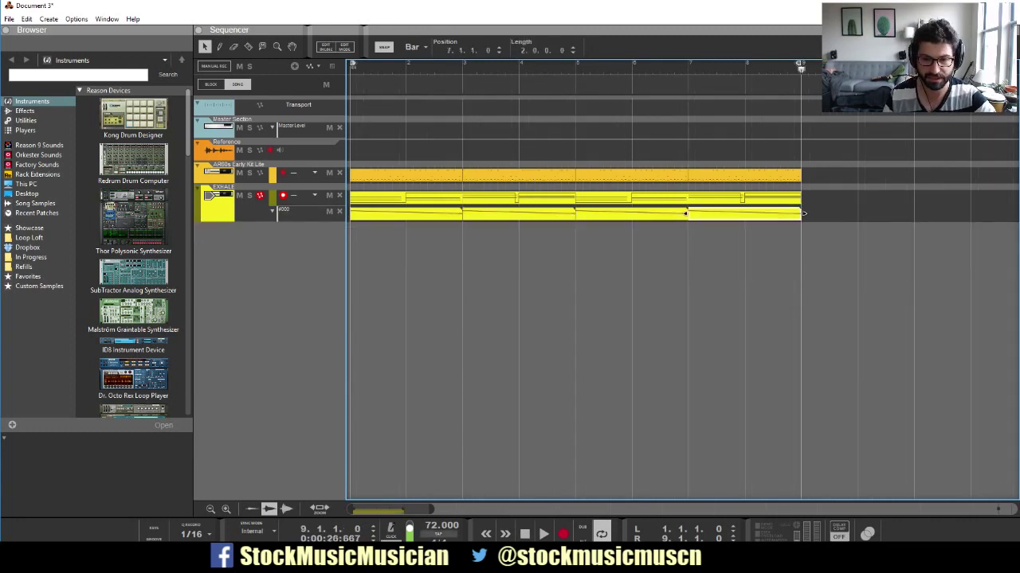
left_click(524, 534)
left_click(544, 533)
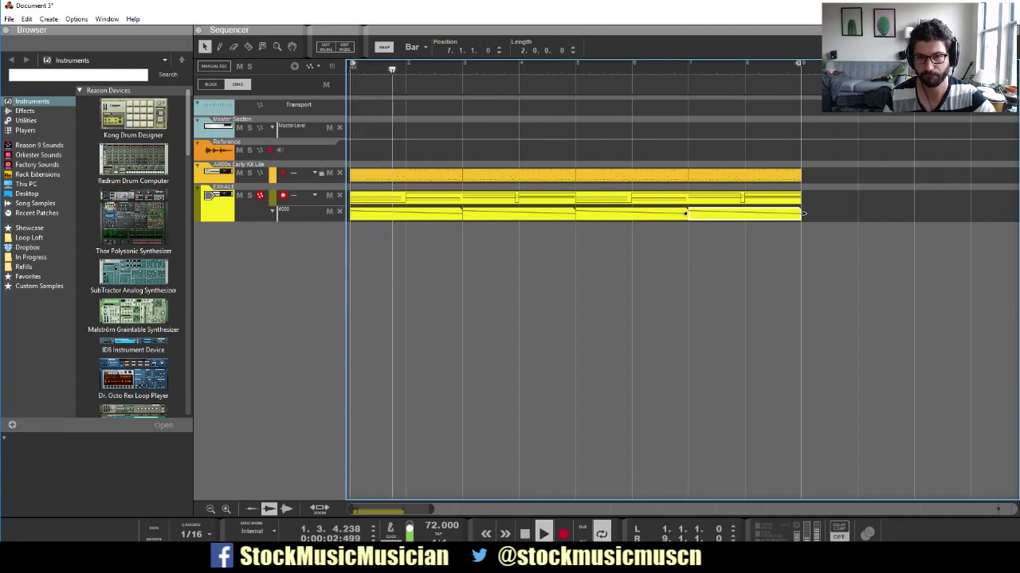
key("space")
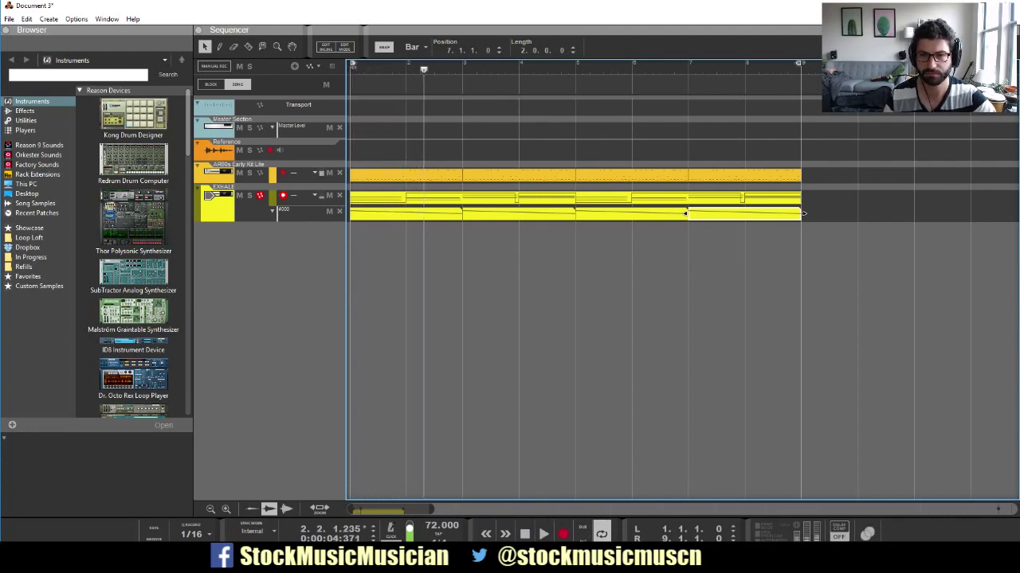
Select all the EXHALE automation clips, scale them to double tempo, and duplicate the shortened clips up to bar 9.
left_click_drag(845, 222, 349, 208)
key("F8")
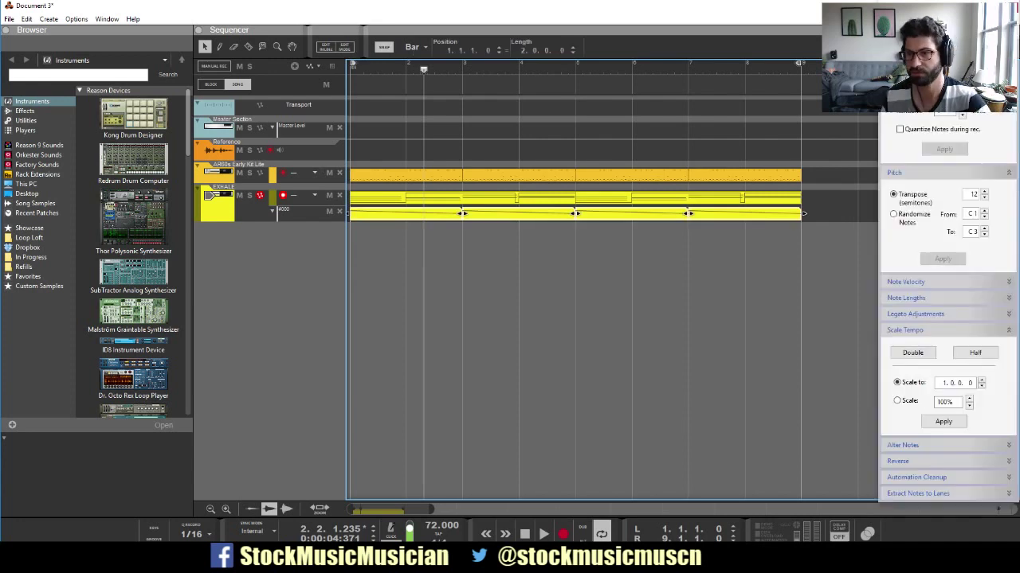
left_click(913, 353)
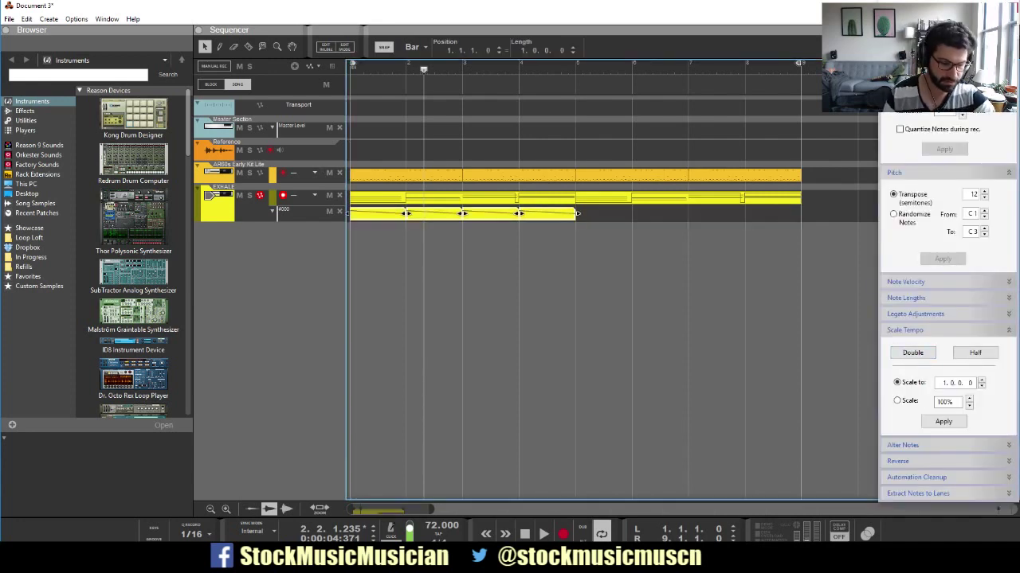
key("ctrl+d")
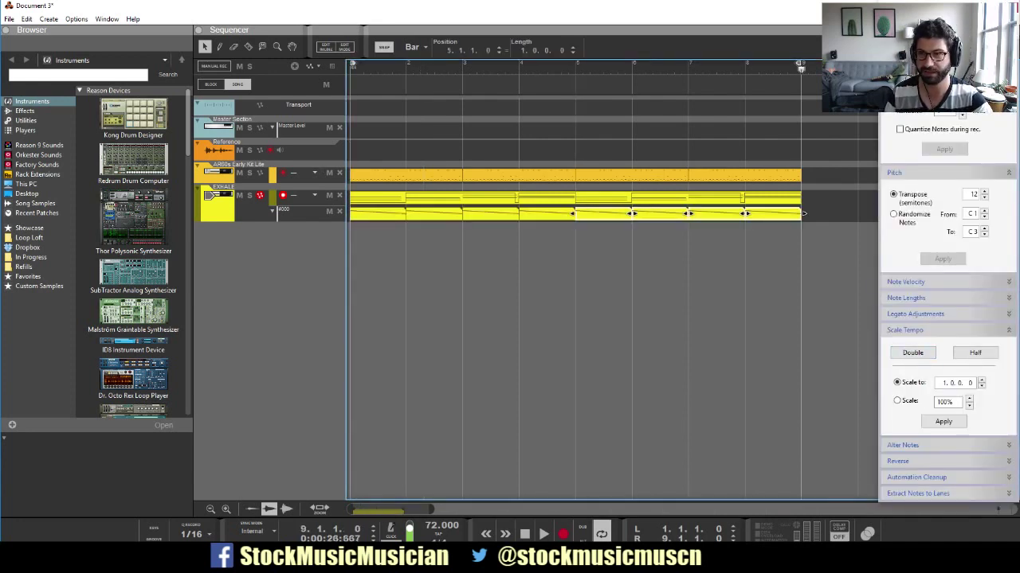
key("F8")
Close the EXHALE instrument window, show the Kontakt 5 device's CV programmer, and unfold the EXHALE mix channel in the rack.
key("alt+Tab")
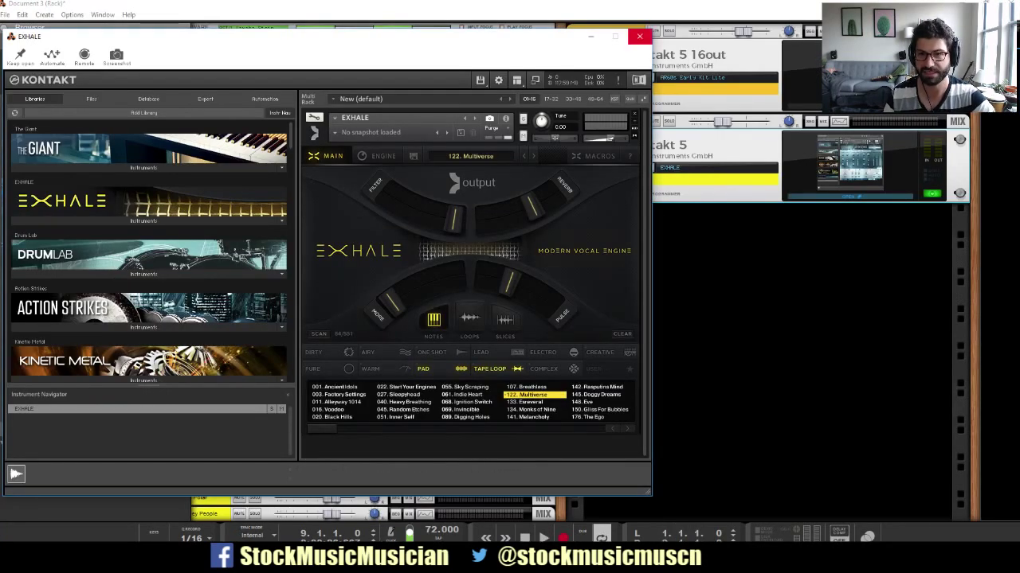
left_click(639, 36)
key("alt+Tab")
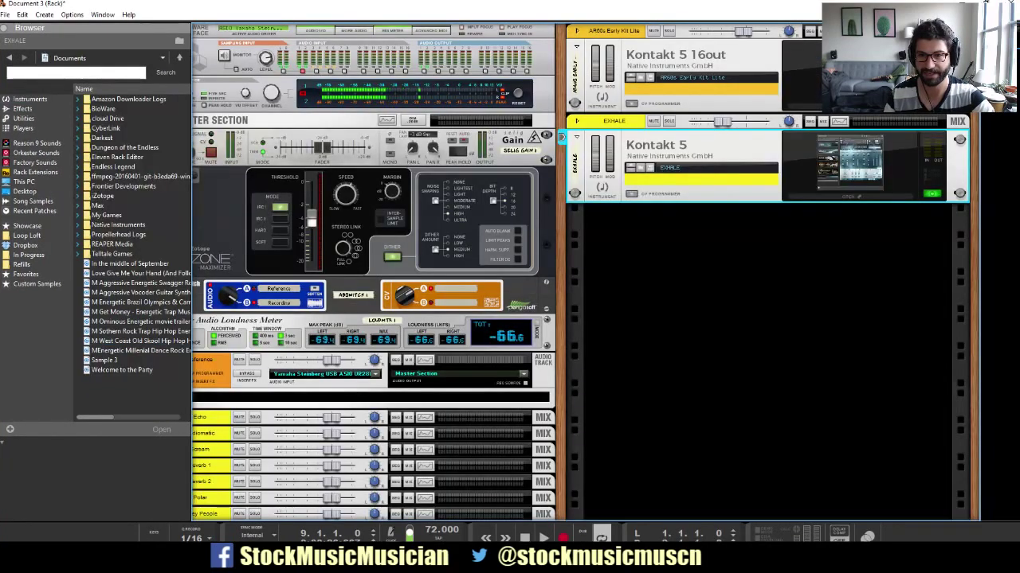
left_click(632, 193)
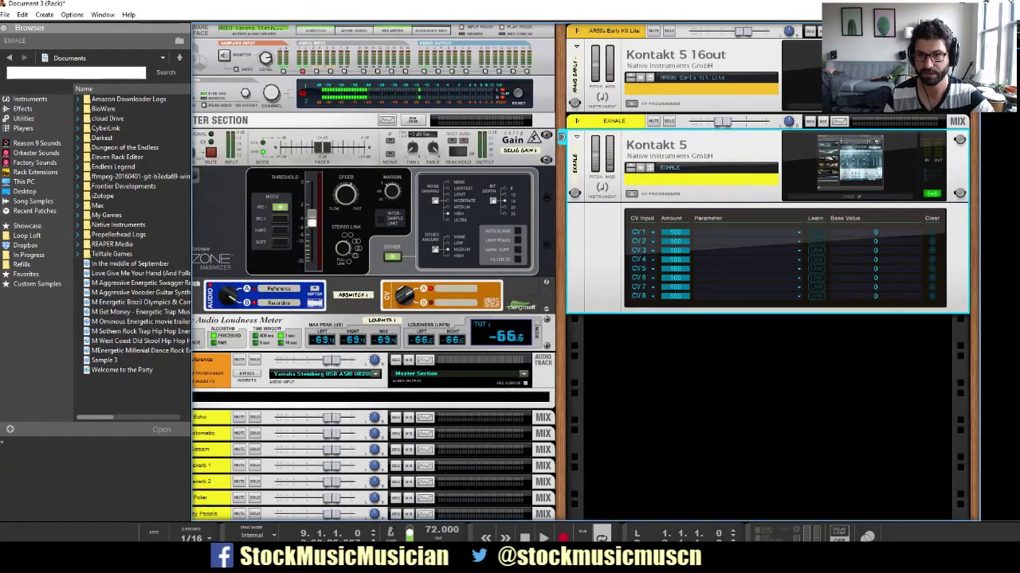
left_click(613, 121)
left_click(577, 121)
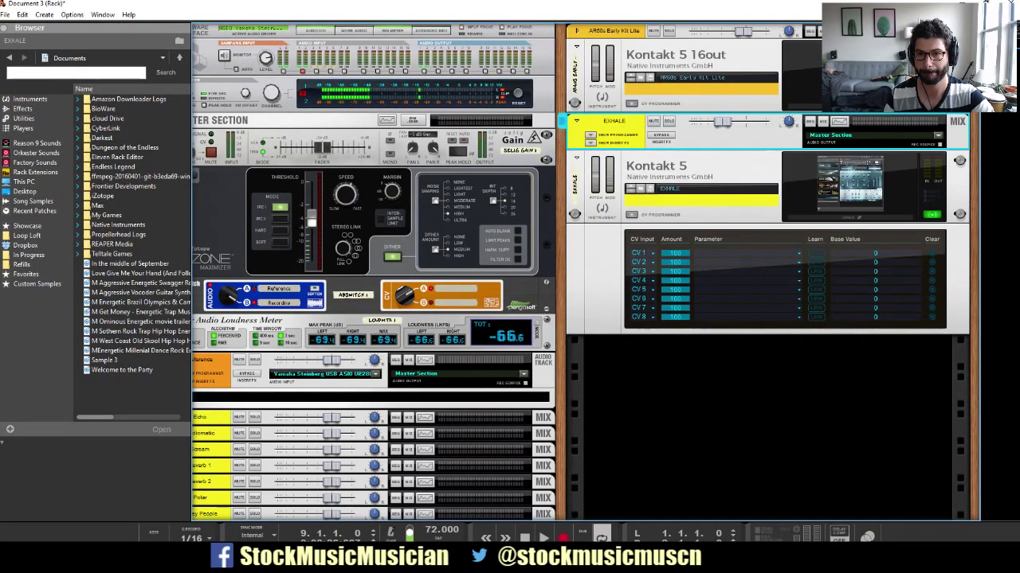
Add an MClass Compressor as an insert effect on the EXHALE mix channel.
right_click(608, 158)
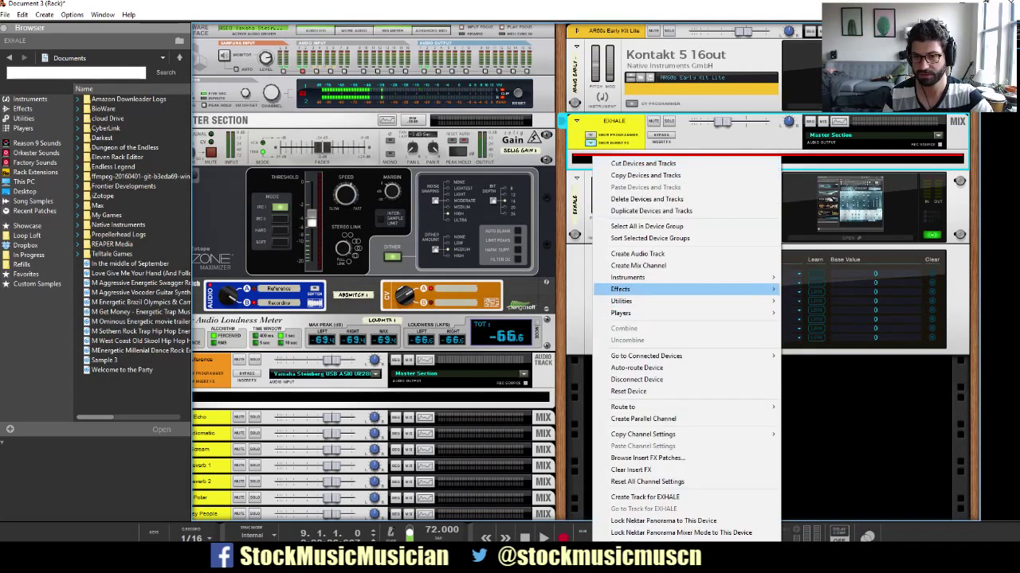
mouse_move(630, 289)
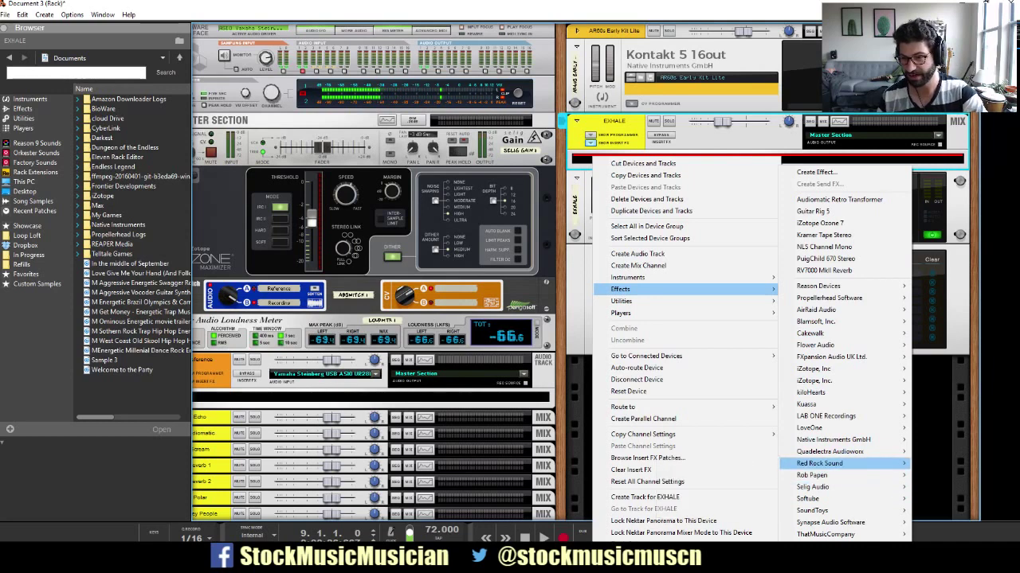
mouse_move(818, 286)
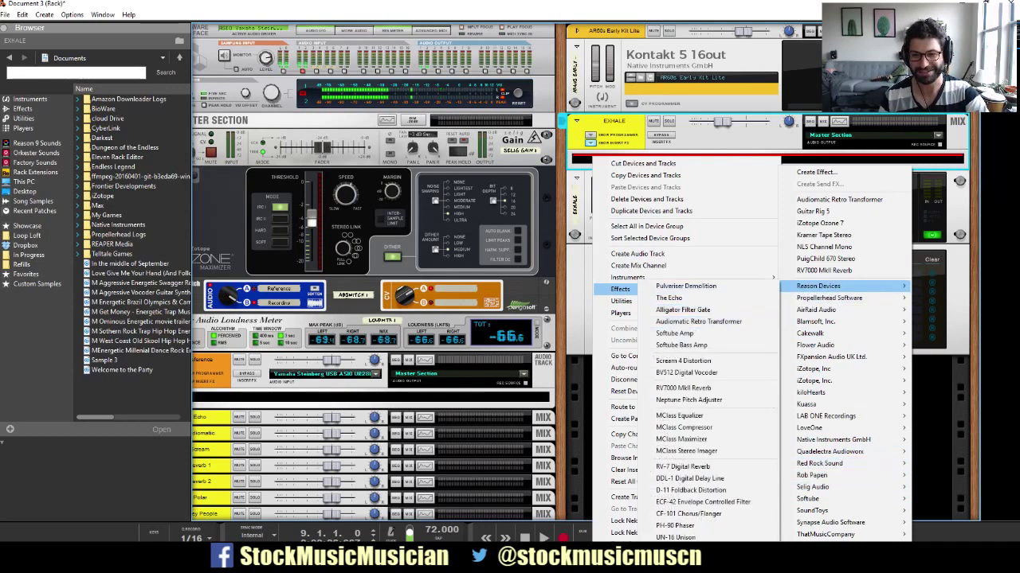
left_click(683, 427)
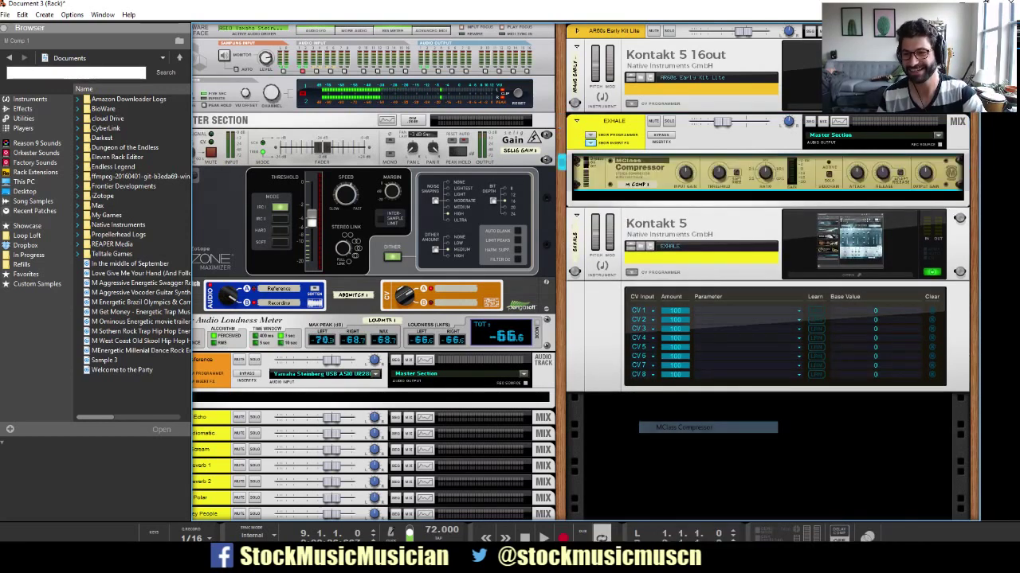
Add a Redrum Drum Computer below the MClass Compressor and patch a Redrum output into the compressor's sidechain input on the rack's rear.
right_click(629, 185)
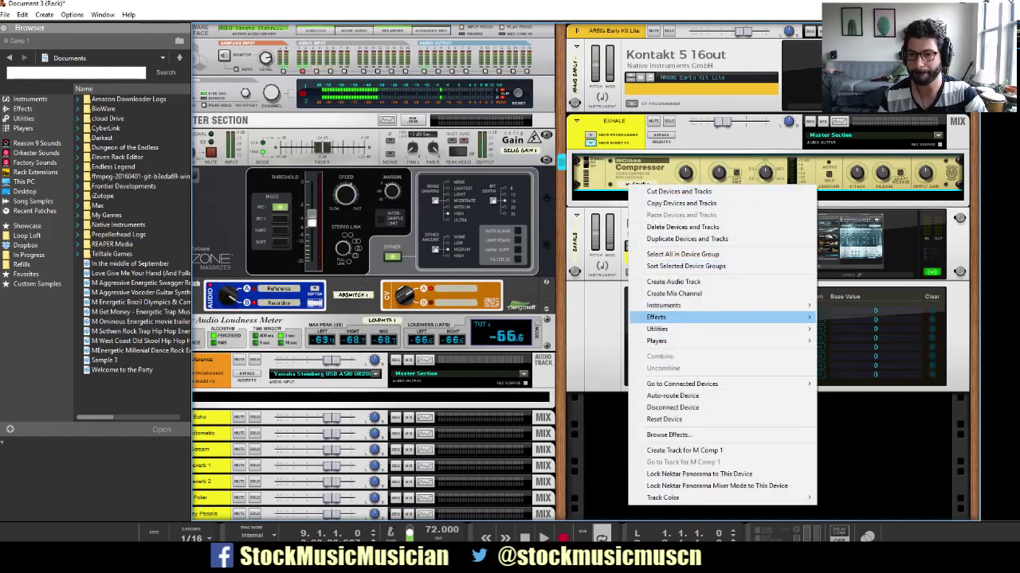
mouse_move(717, 305)
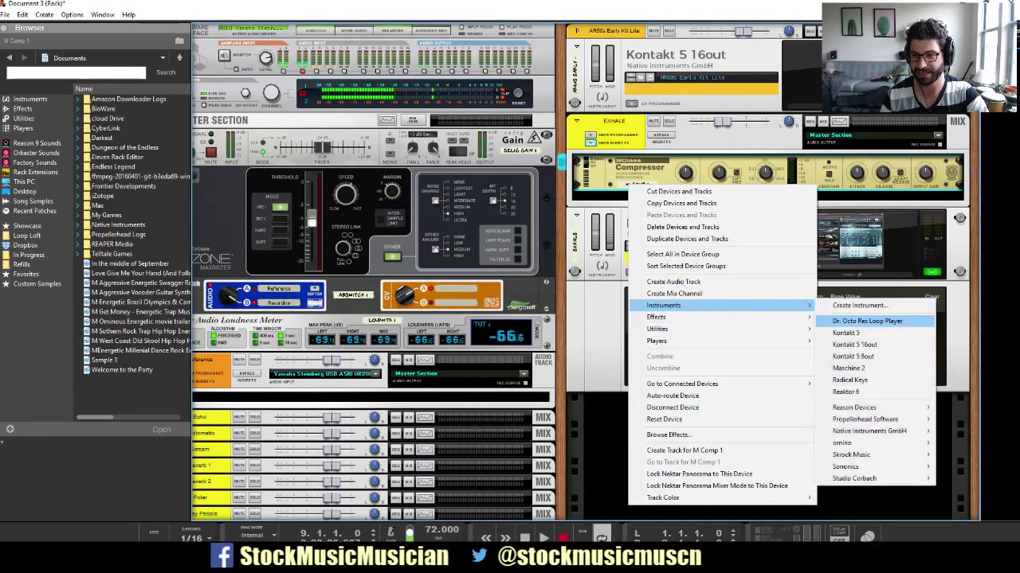
mouse_move(854, 407)
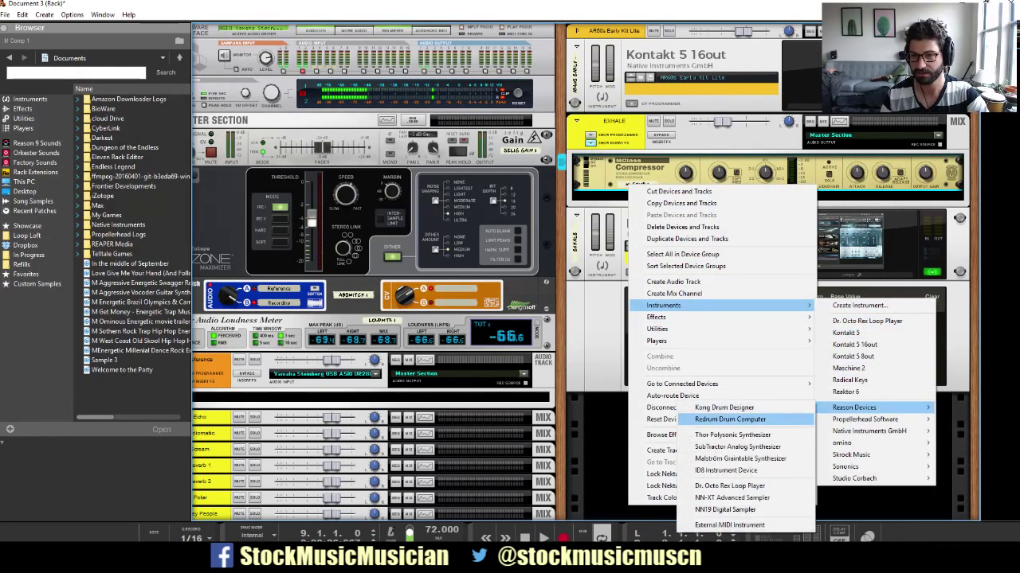
left_click(729, 419)
key("Tab")
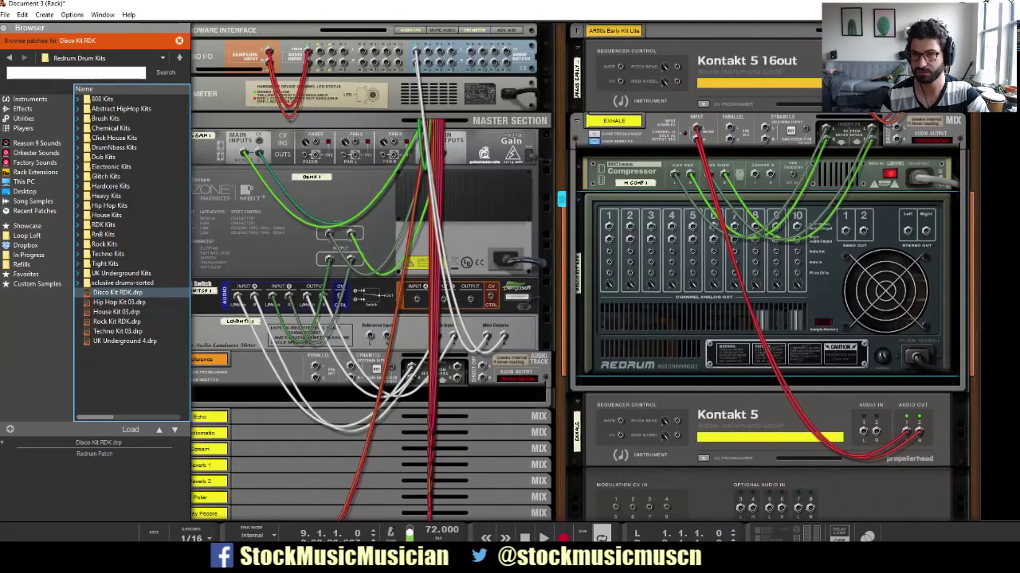
left_click_drag(768, 223, 766, 191)
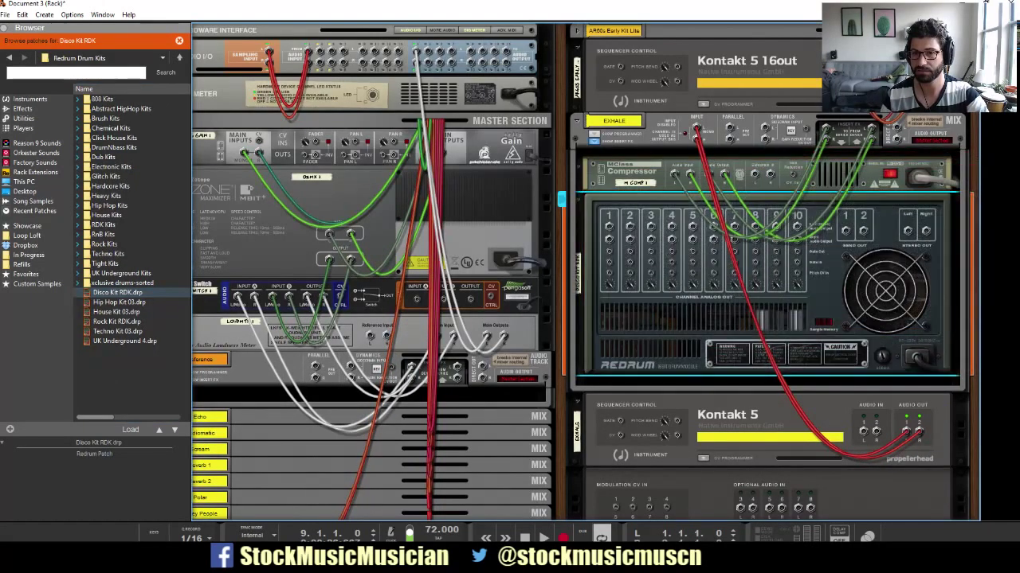
key("Tab")
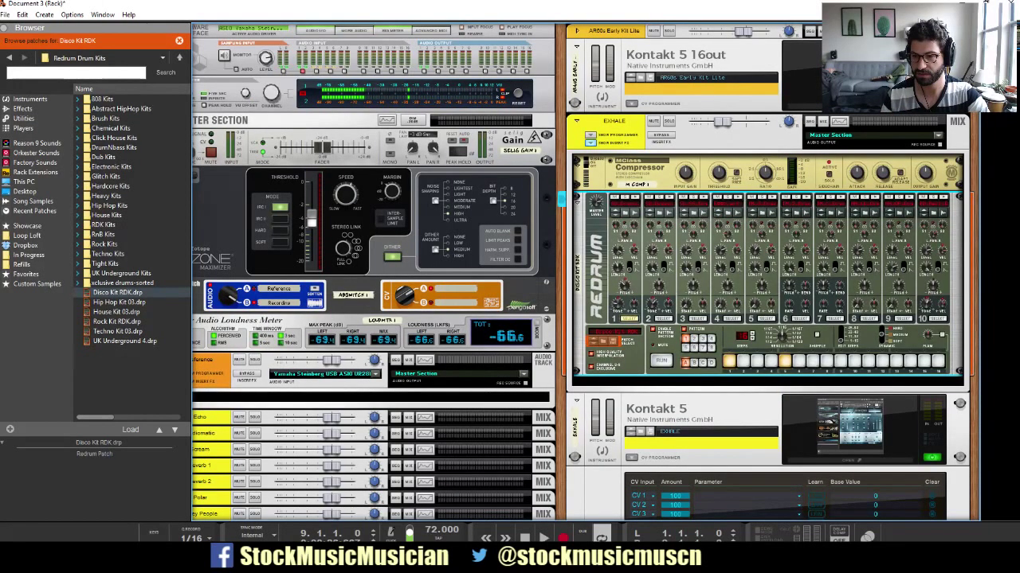
Play the song from the start to hear the EXHALE part through the compressor.
key("space")
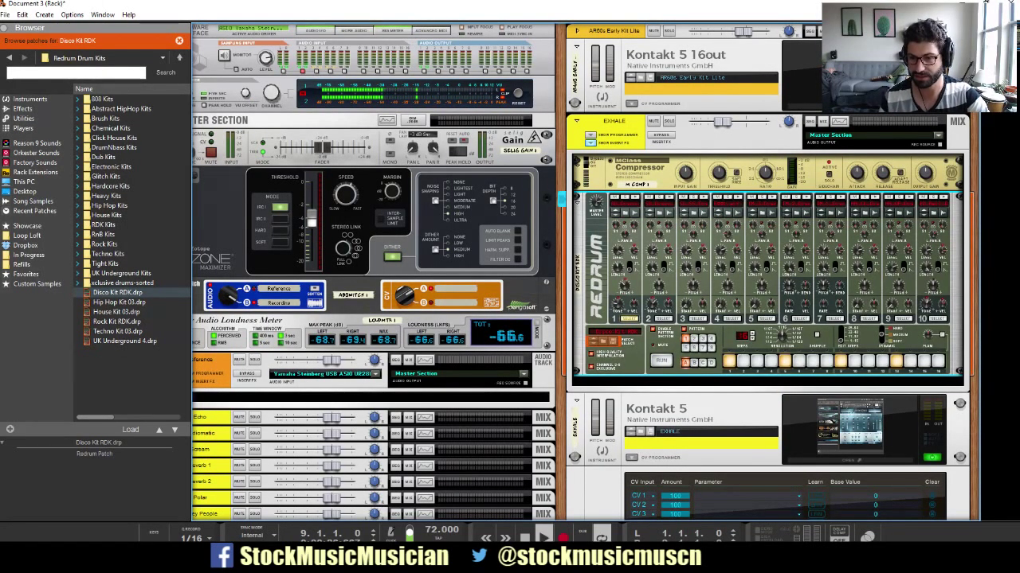
key("space")
double_click(525, 537)
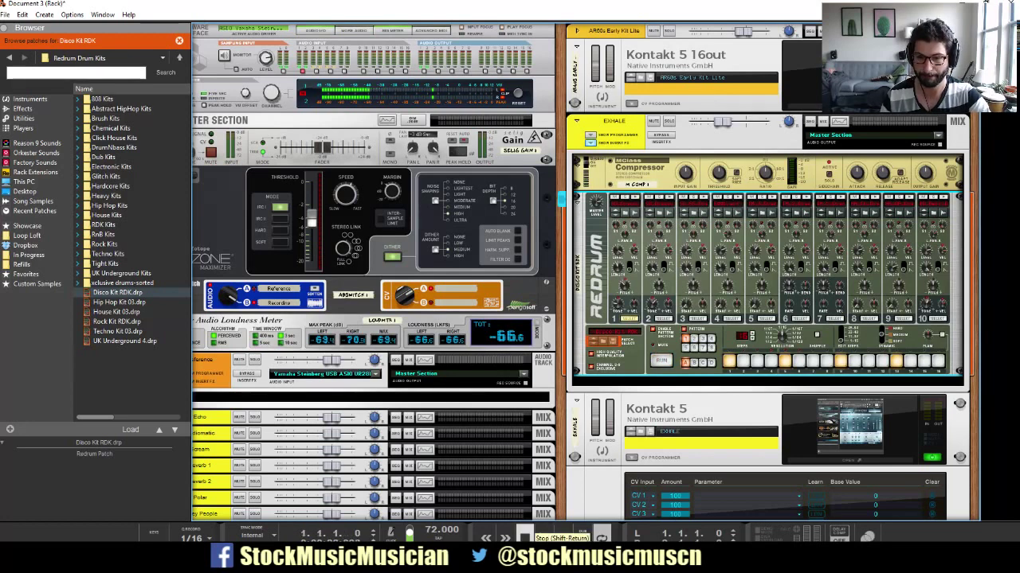
key("space")
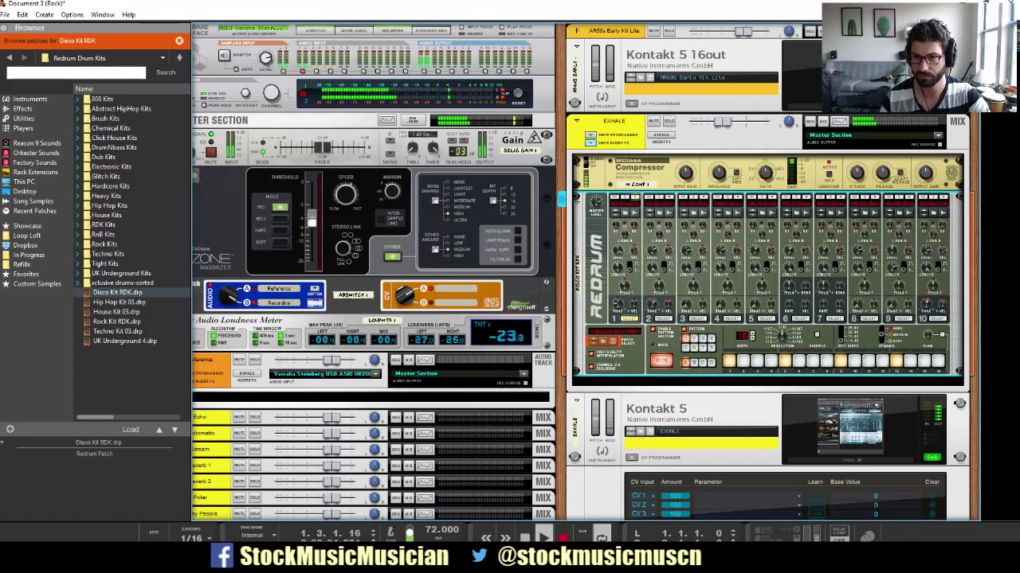
Lower the MClass Compressor's attack and set the EXHALE mix channel level to -13.10 dB during playback.
left_click(796, 181)
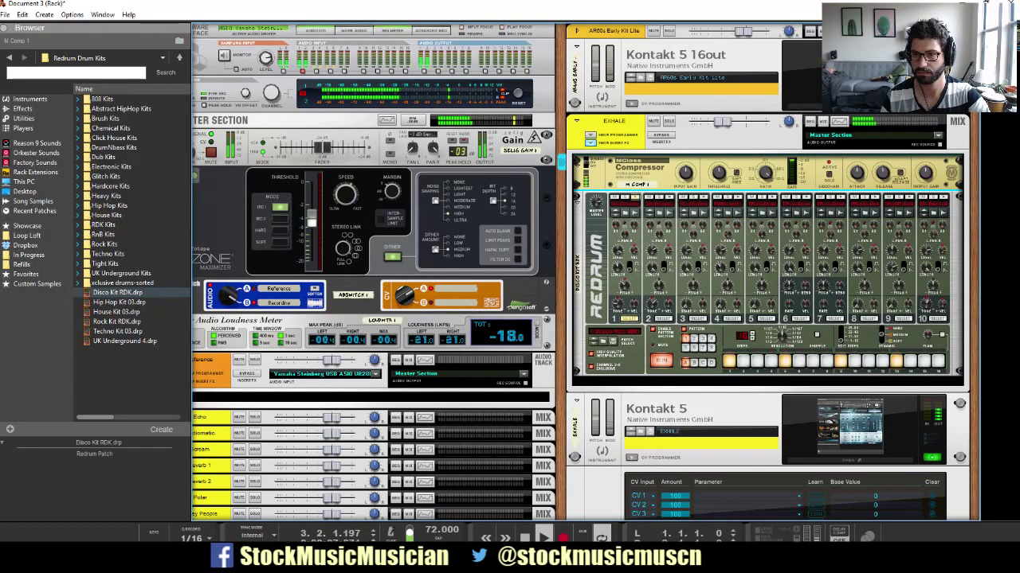
left_click_drag(857, 173, 857, 196)
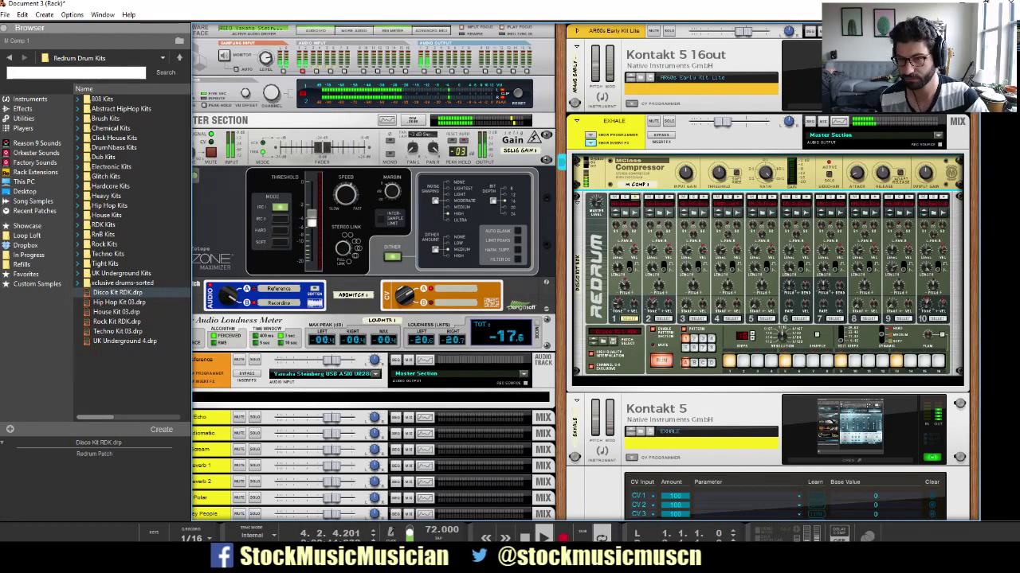
left_click_drag(722, 121, 724, 121)
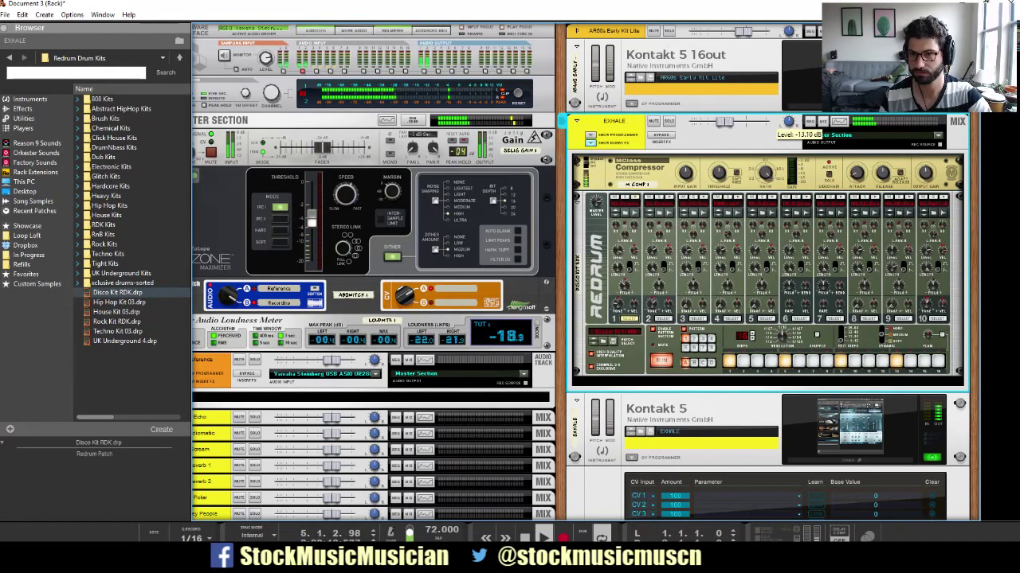
Open the EXHALE instrument window, stop playback, and show the Engine page of the Multiverse preset.
scroll(584, 271, "down", 3)
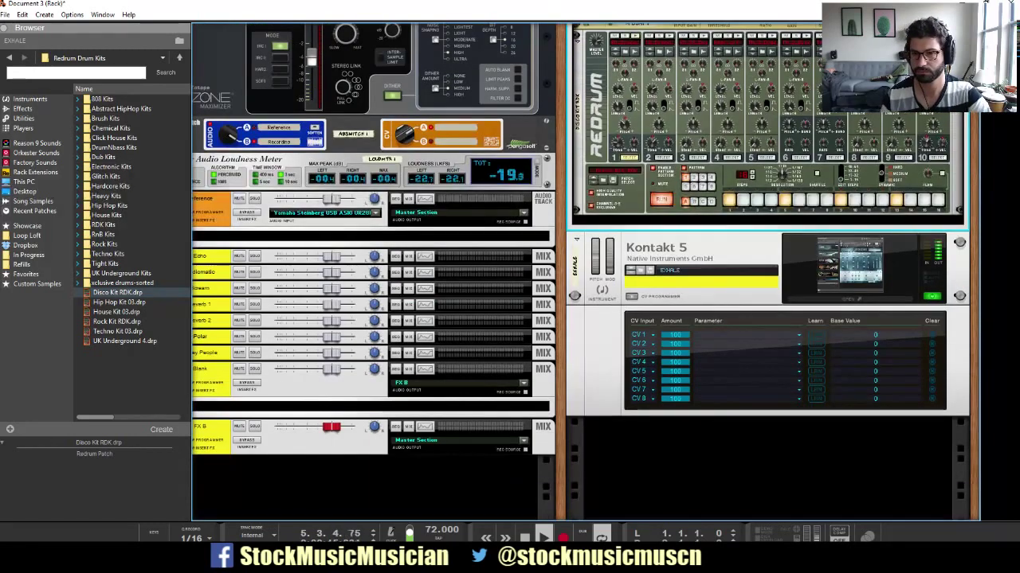
scroll(585, 271, "up", 3)
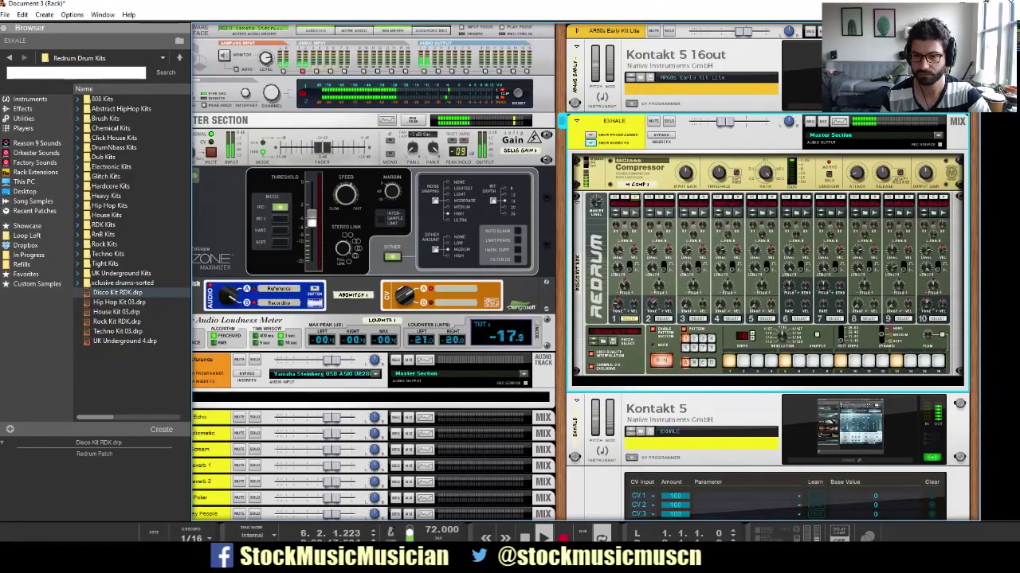
scroll(582, 271, "down", 1)
left_click(850, 428)
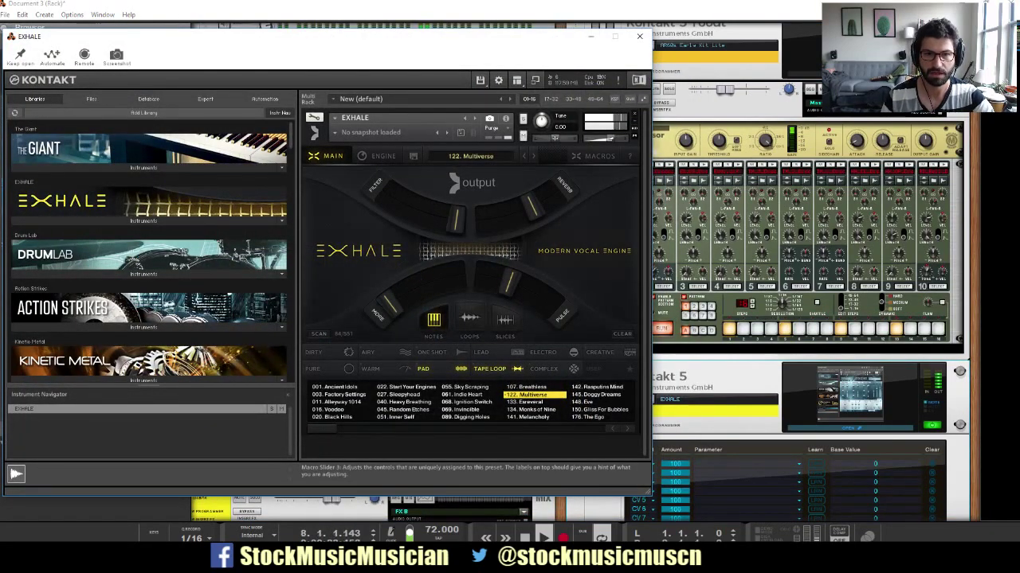
key("space")
left_click(376, 155)
Switch to the YouTube Live Dashboard to read the live chat and return to Reason.
key("alt+Tab")
key("alt+Tab")
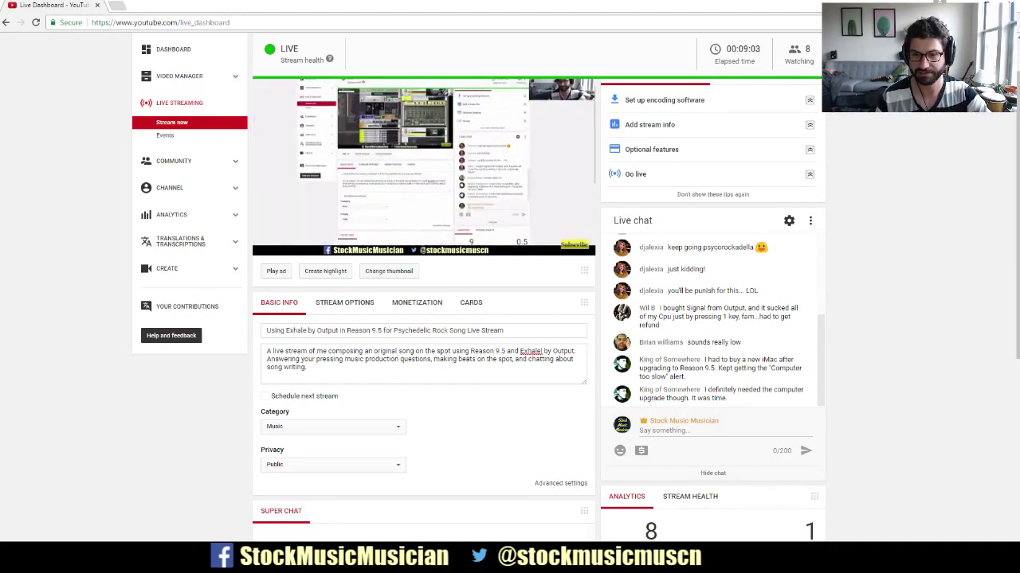
key("alt+Tab")
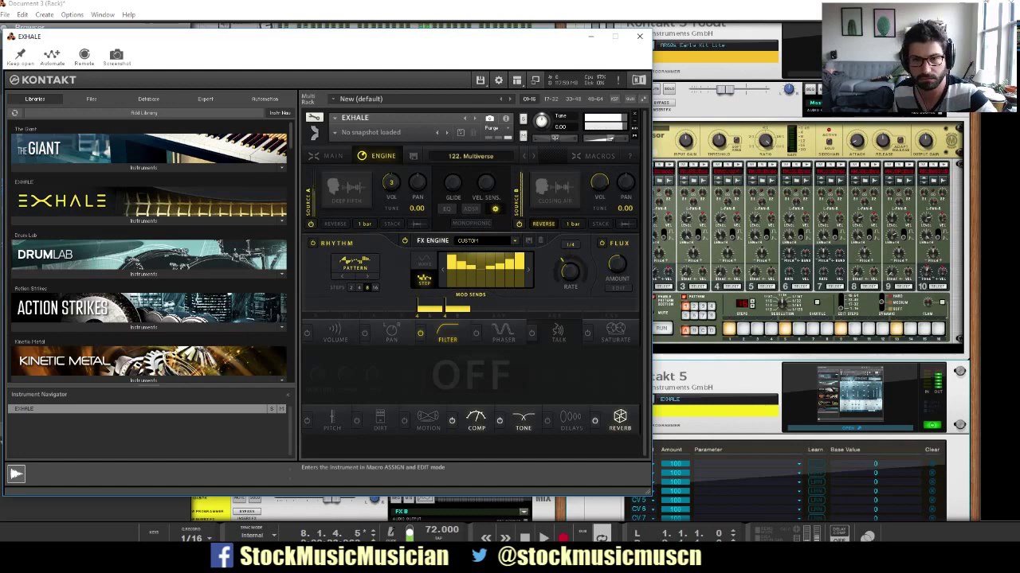
Lower Source B's volume, reduce the high shelf in its EQ, and close the EXHALE instrument window.
left_click(599, 182)
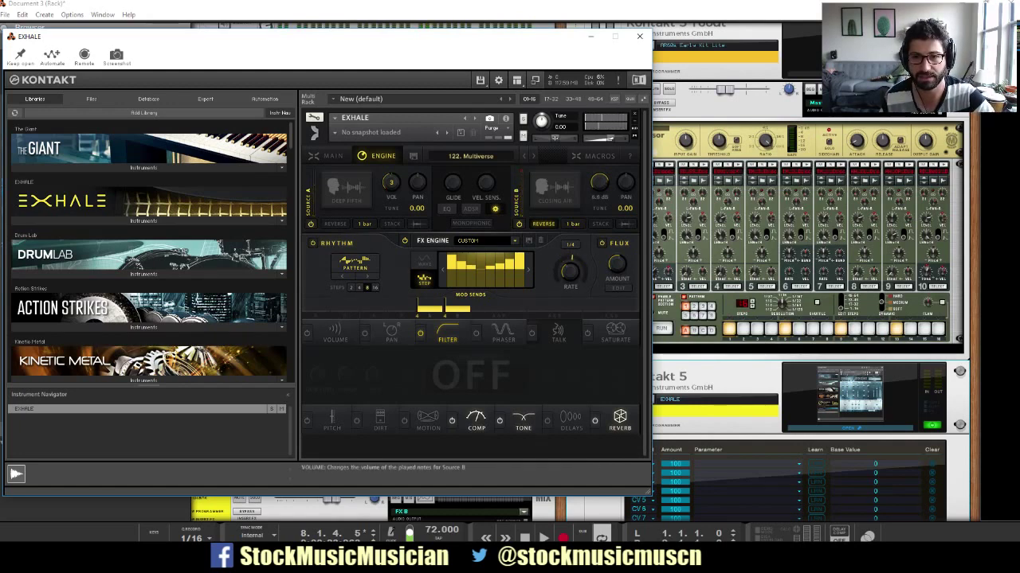
left_click_drag(599, 183, 599, 224)
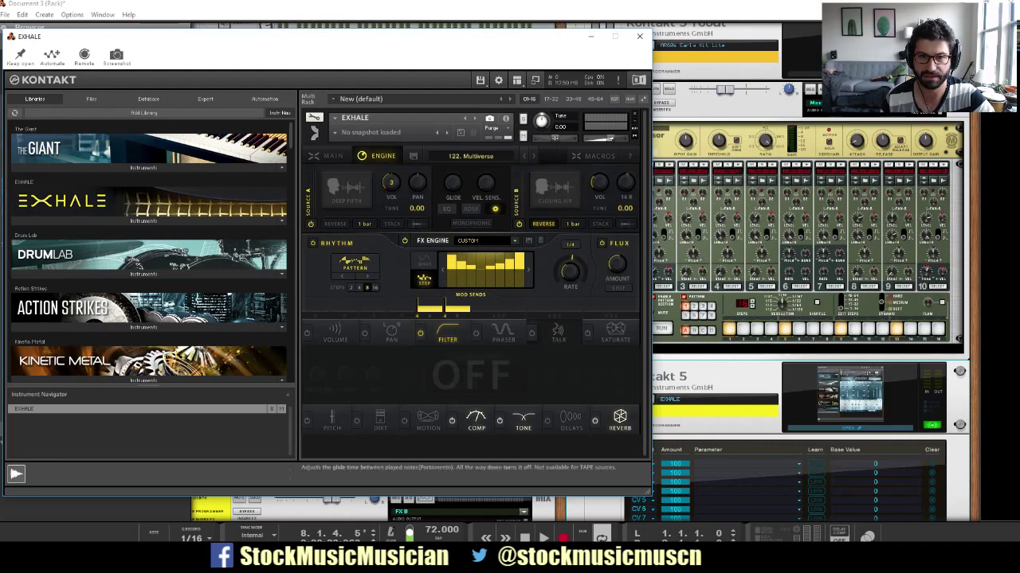
left_click(446, 208)
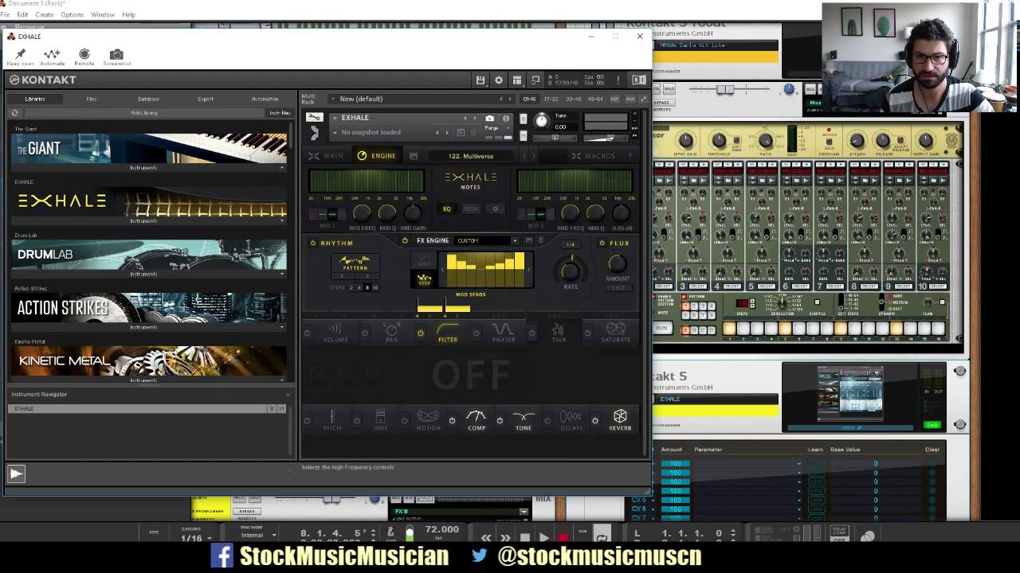
left_click(542, 214)
left_click_drag(569, 214, 569, 227)
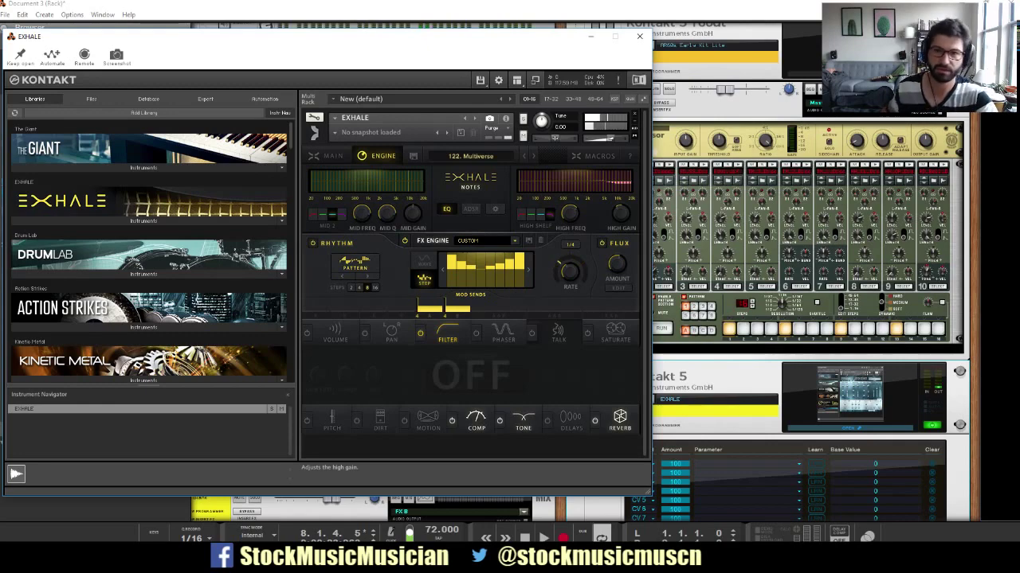
left_click(639, 35)
Switch to the YouTube Live Dashboard, check the live chat and stream analytics, and return to the Reason rack.
key("alt+Tab")
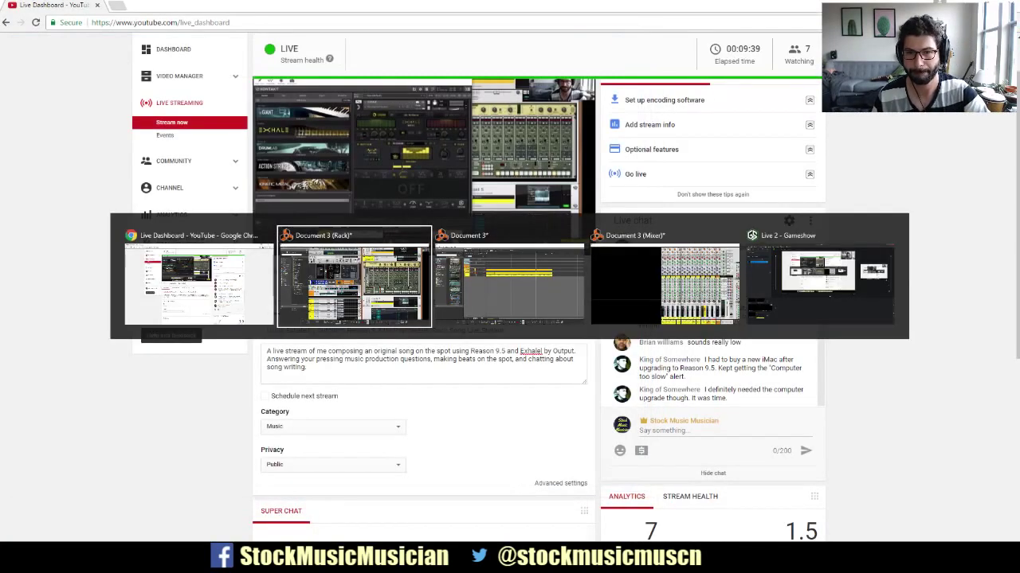
key("alt+Tab")
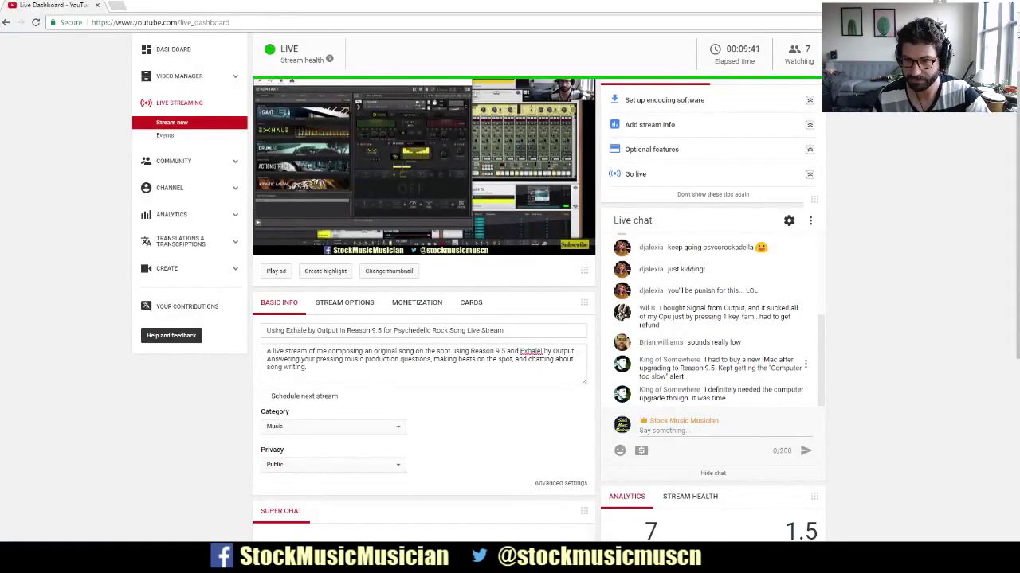
scroll(510, 318, "down", 4)
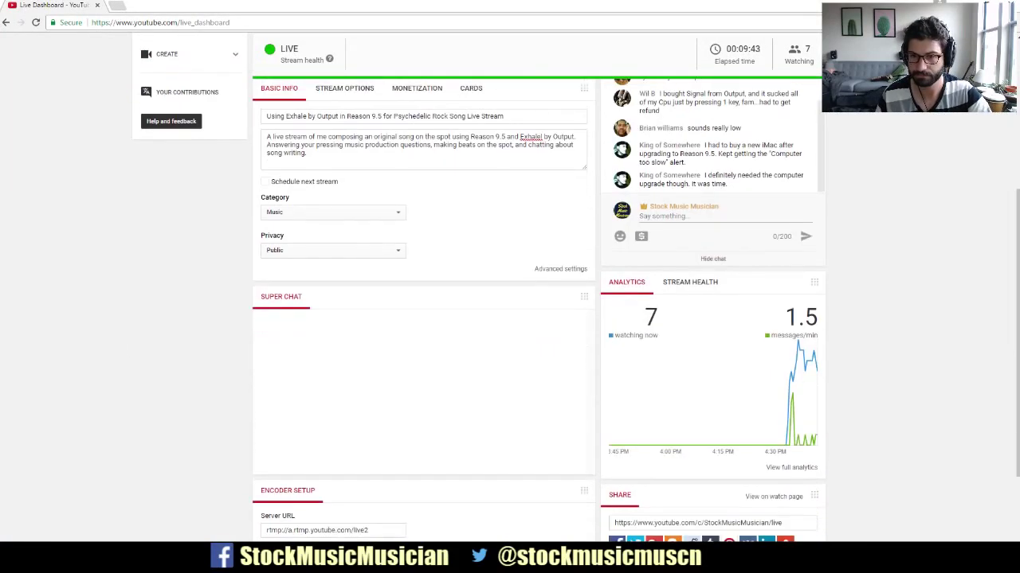
scroll(510, 319, "up", 3)
scroll(575, 287, "up", 1)
key("alt+Tab")
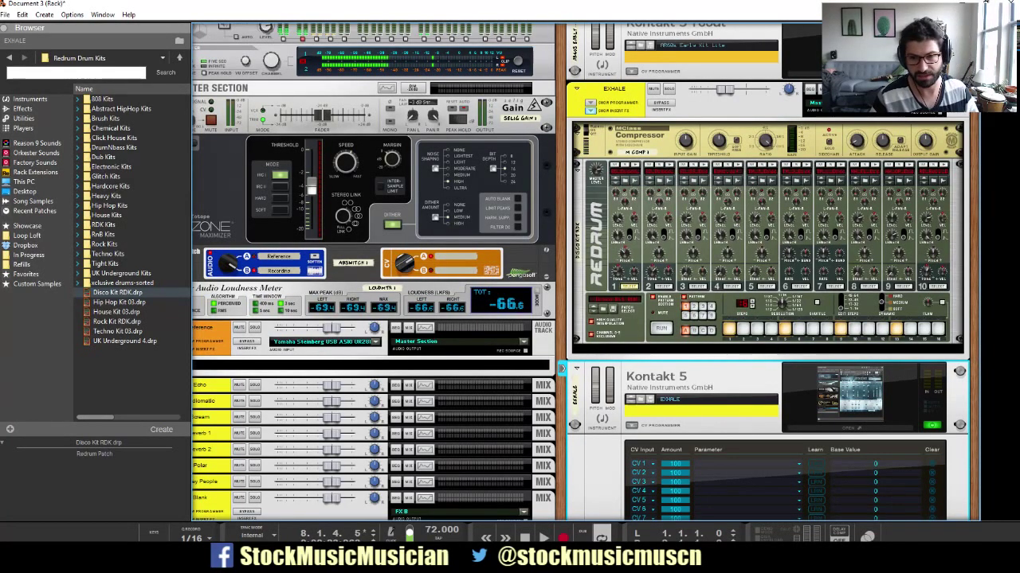
Fold the EXHALE Kontakt 5 device and create a new Kontakt 5 instrument below it in the rack.
left_click(576, 369)
scroll(576, 271, "down", 2)
right_click(666, 318)
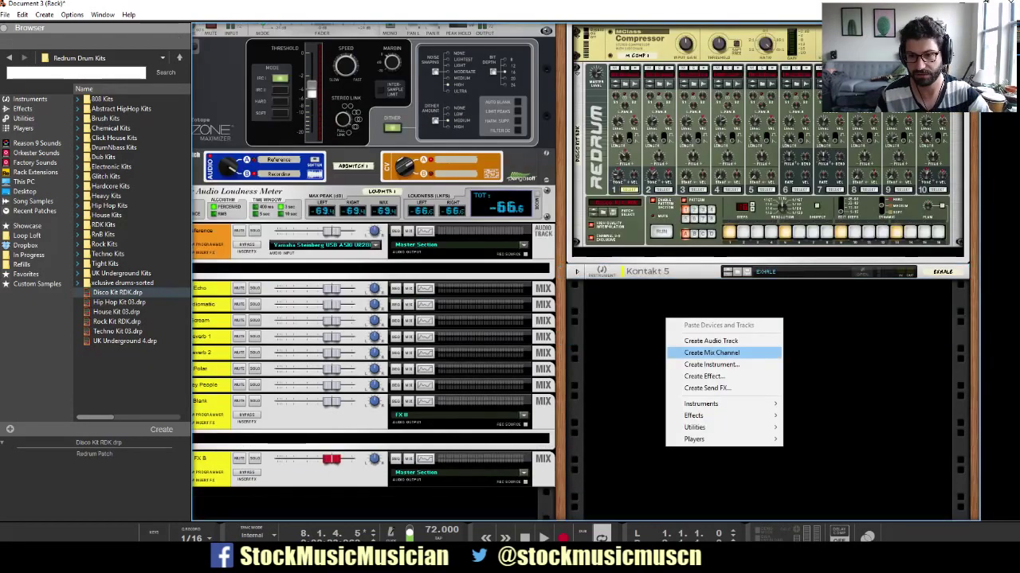
mouse_move(701, 403)
left_click(811, 427)
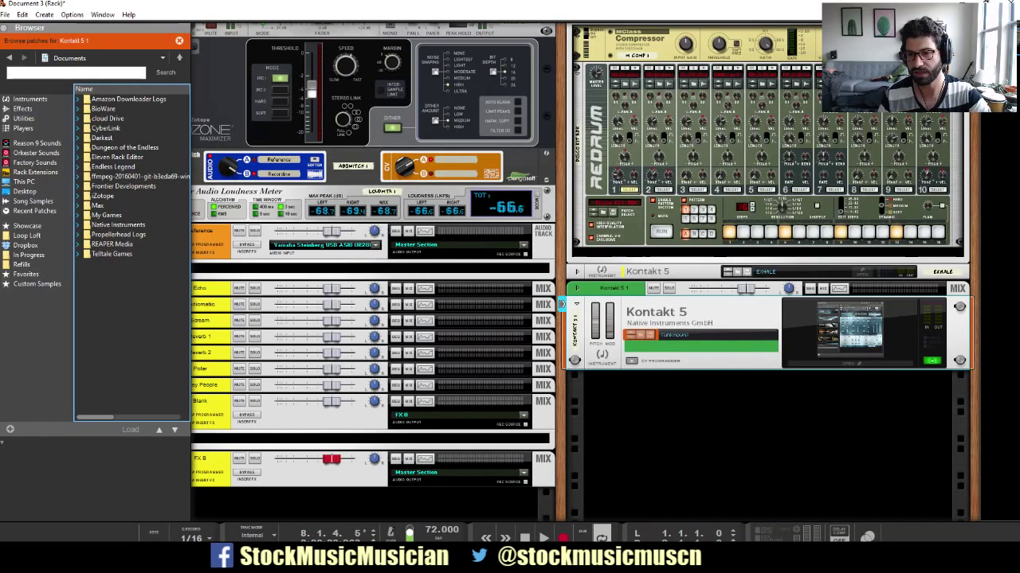
Browse the libraries in the new Kontakt 5 instrument and show the Super JP instruments of Retro Machines Mk2.
scroll(173, 246, "down", 6)
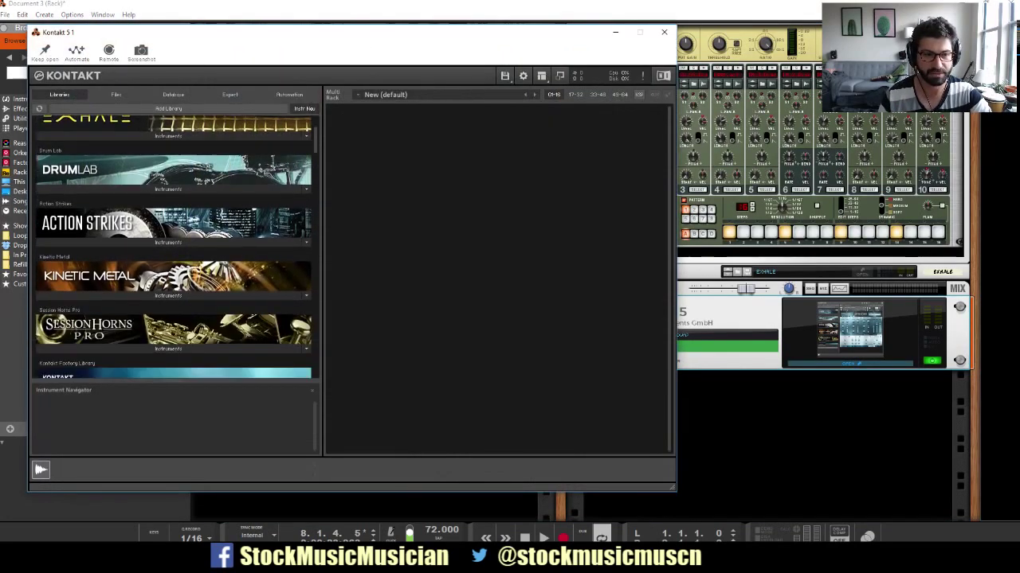
scroll(174, 247, "down", 6)
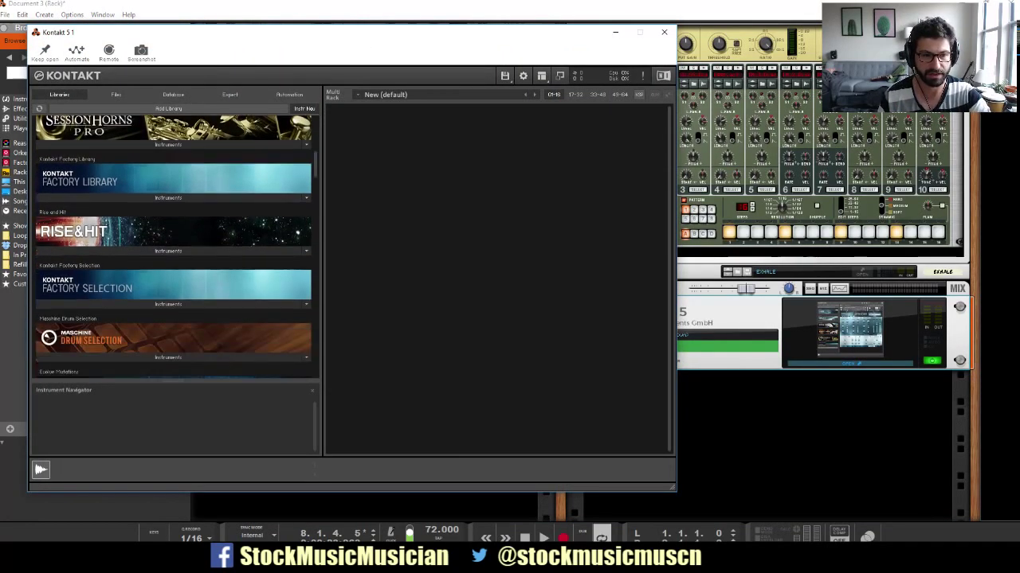
scroll(174, 247, "down", 6)
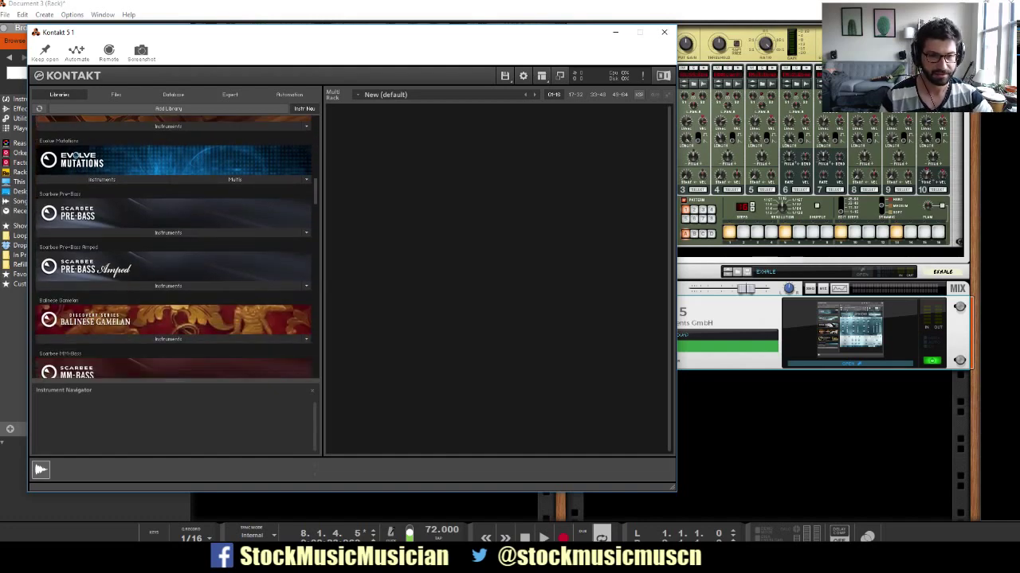
scroll(173, 247, "down", 6)
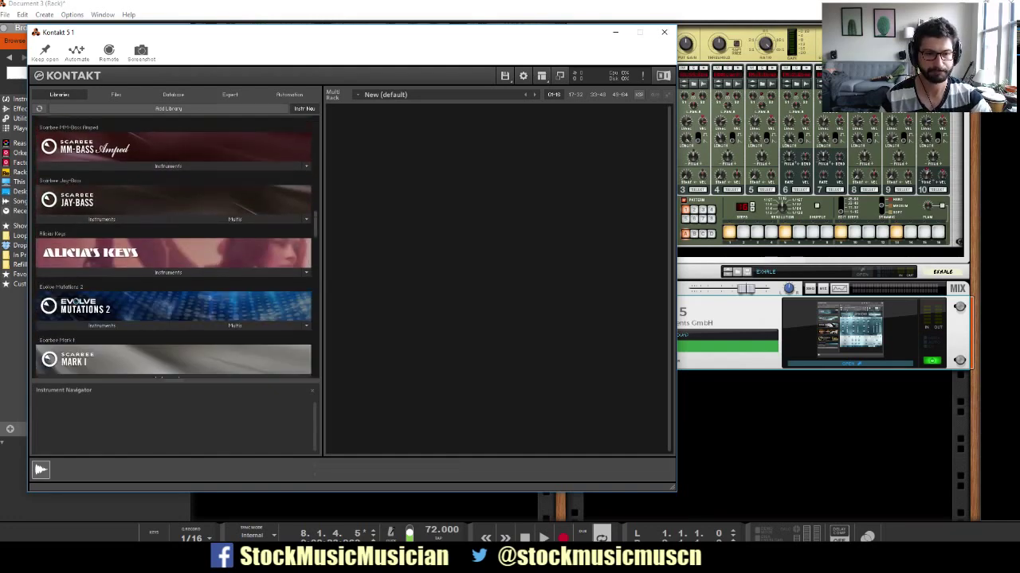
scroll(173, 246, "down", 6)
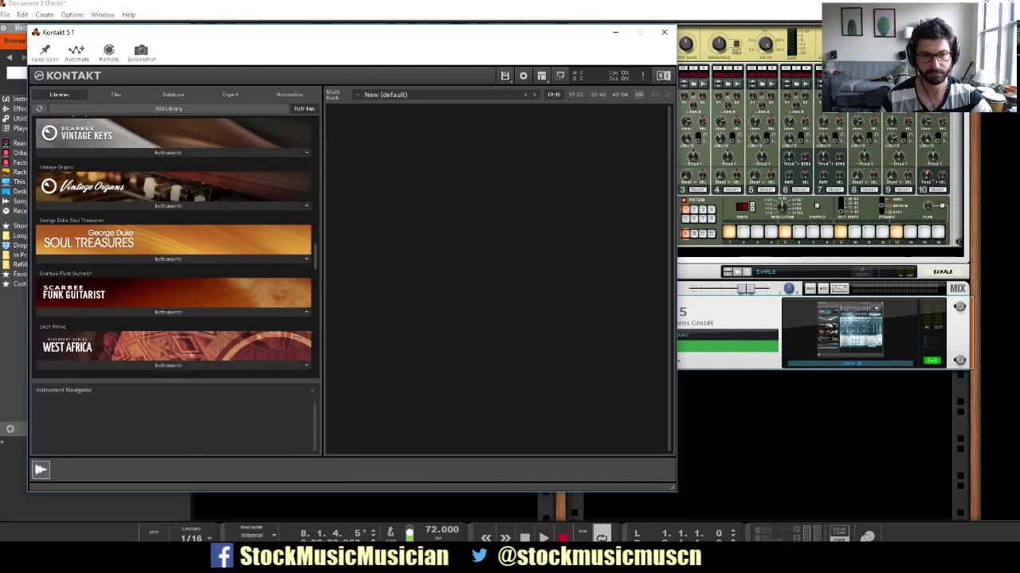
scroll(174, 247, "down", 1)
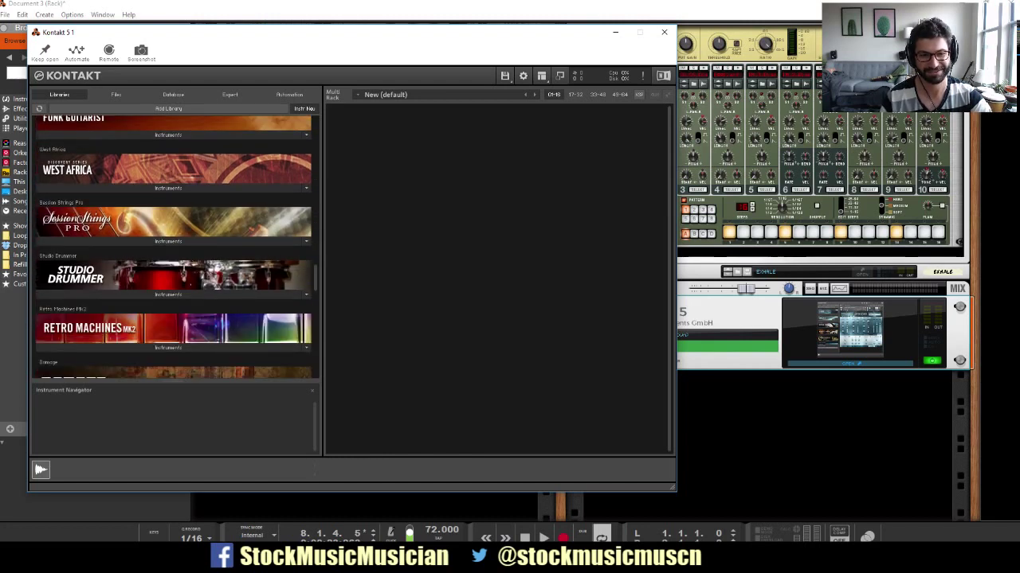
left_click(168, 347)
scroll(173, 319, "down", 3)
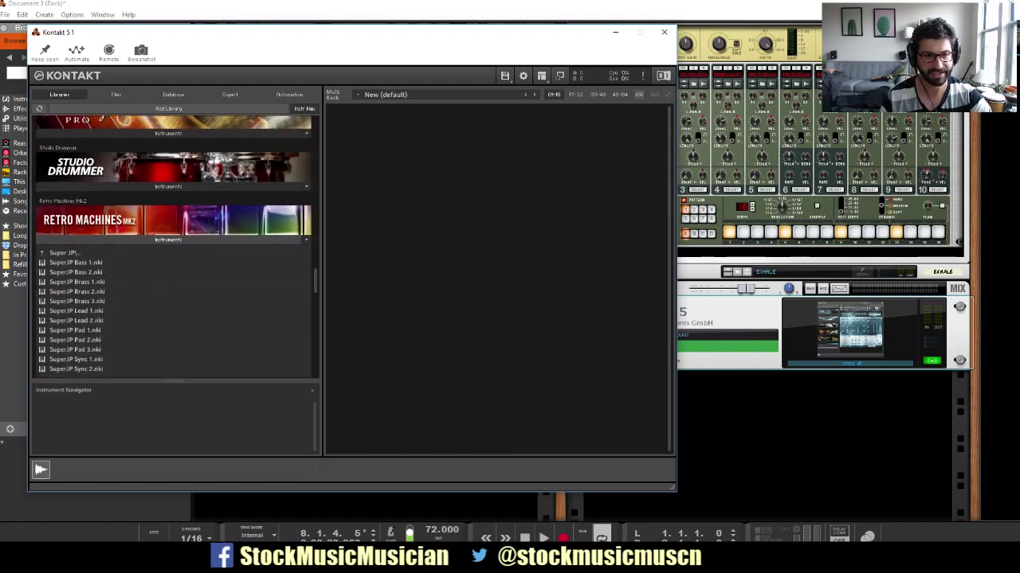
scroll(174, 247, "down", 1)
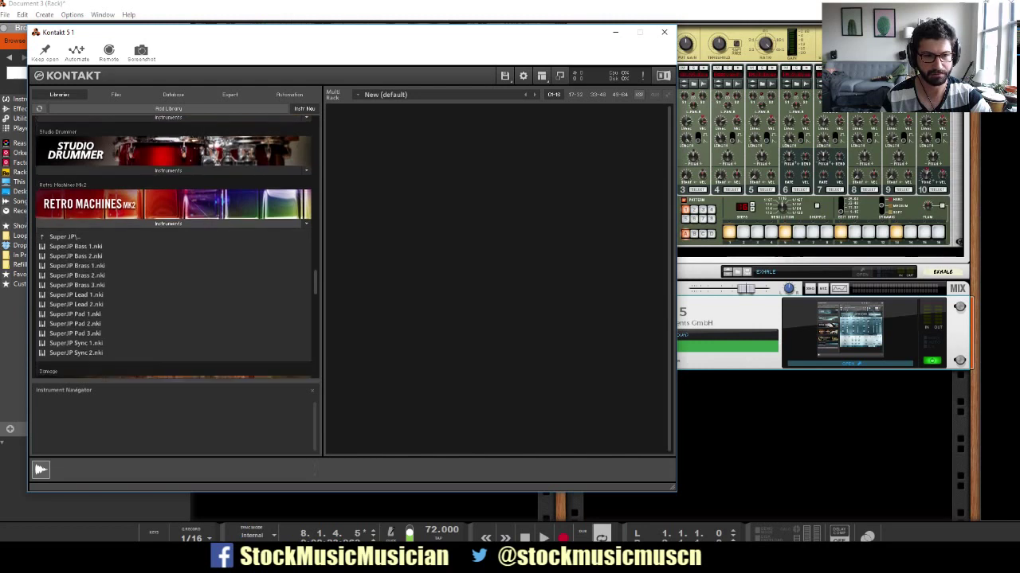
Load SuperJP Bass 1 from Retro Machines Mk2 into the new Kontakt 5 instrument and briefly play back the song.
left_click(76, 246)
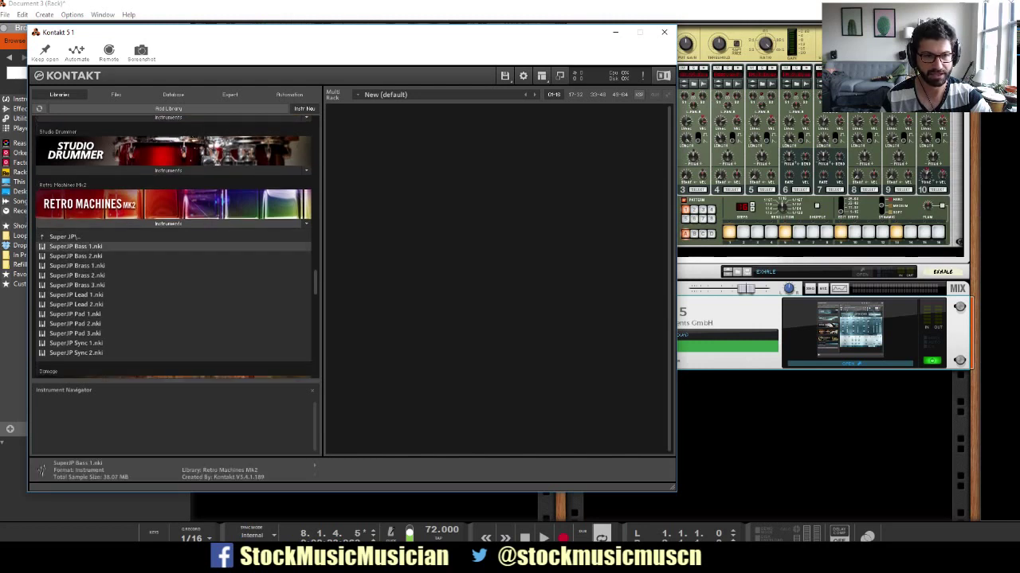
double_click(76, 246)
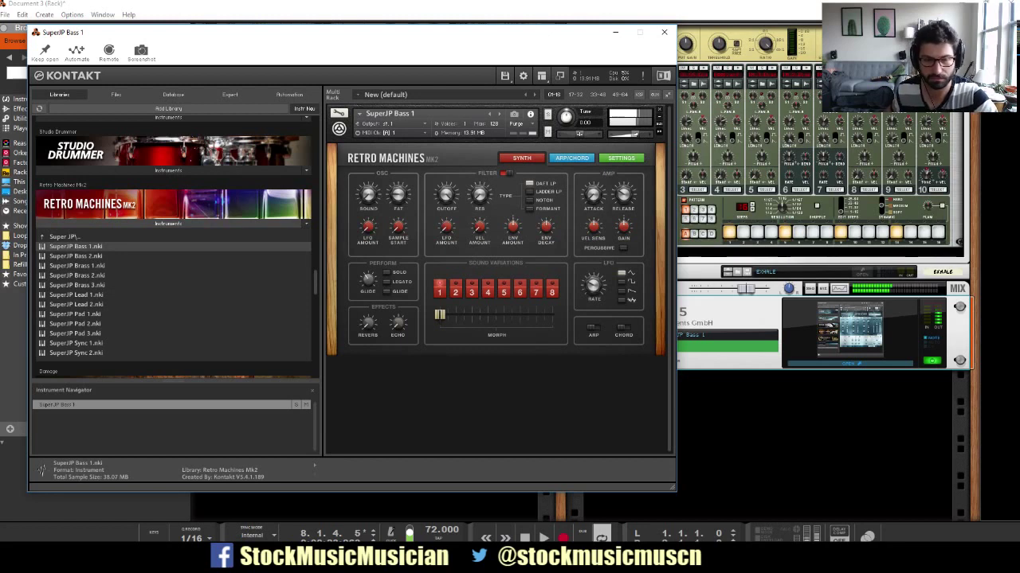
key("space")
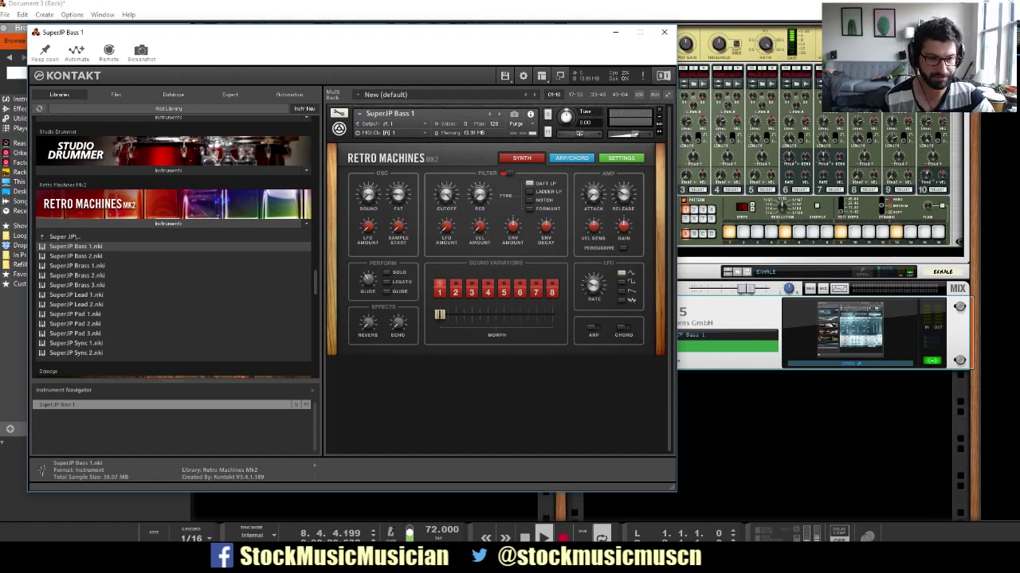
key("space")
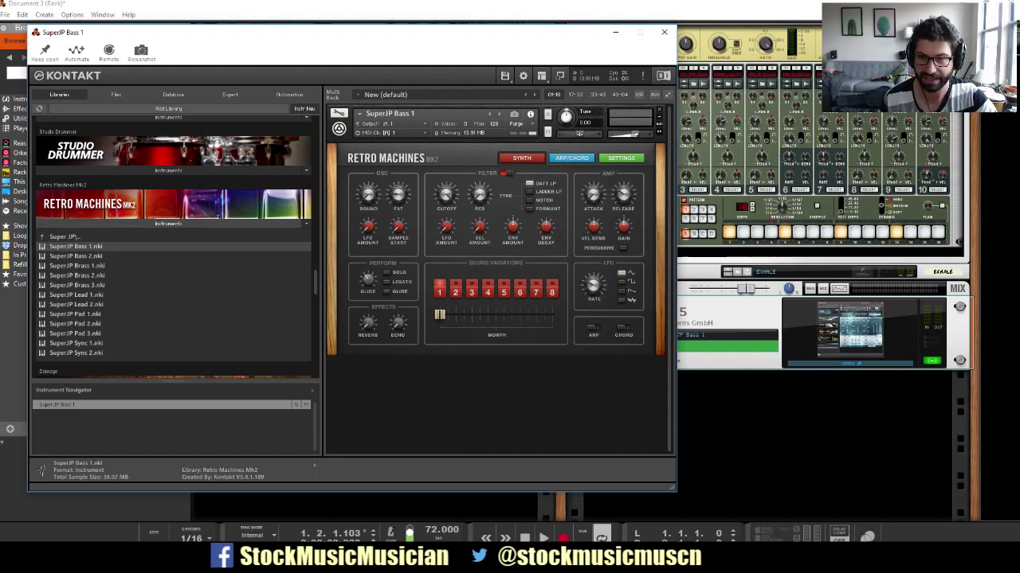
Check the live chat on the YouTube Live Dashboard and return to the Reason rack.
key("alt+Tab")
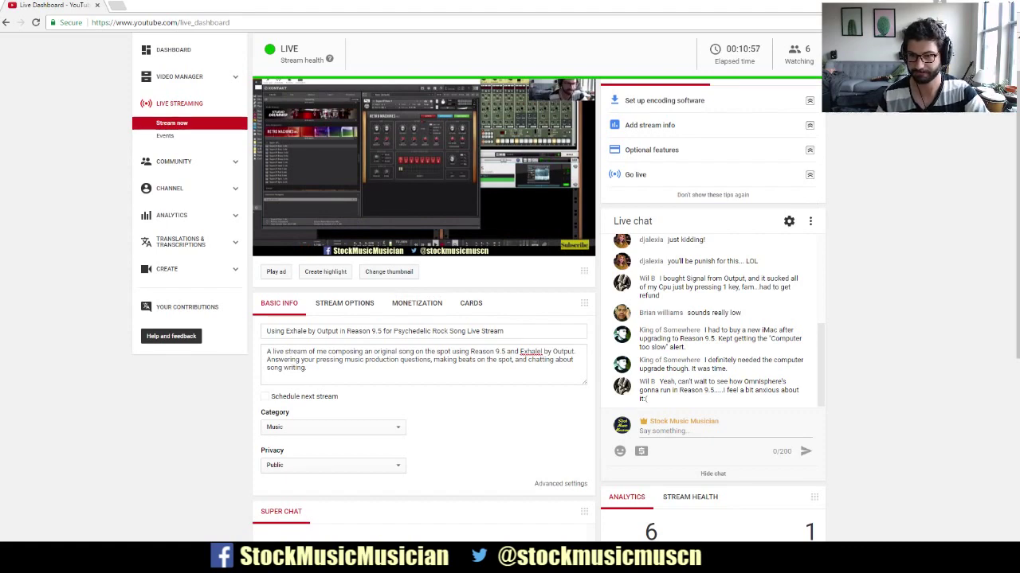
key("alt+Tab")
right_click(683, 304)
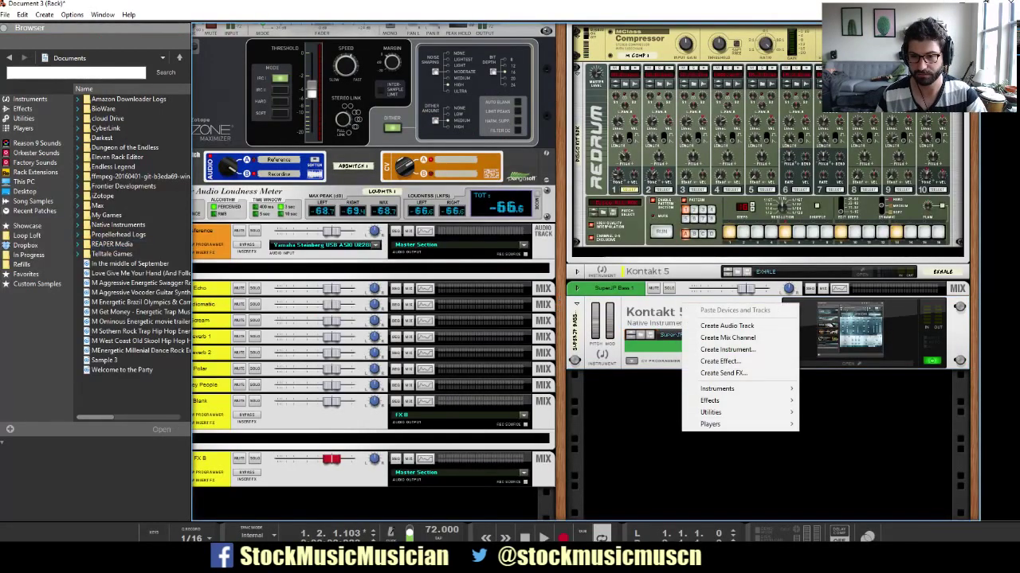
left_click(726, 326)
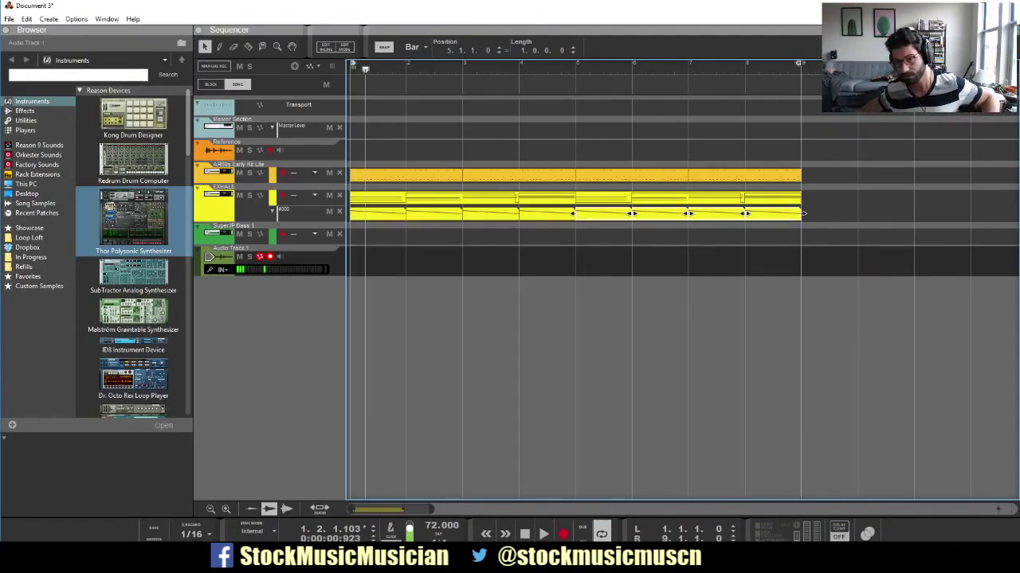
left_click(280, 256)
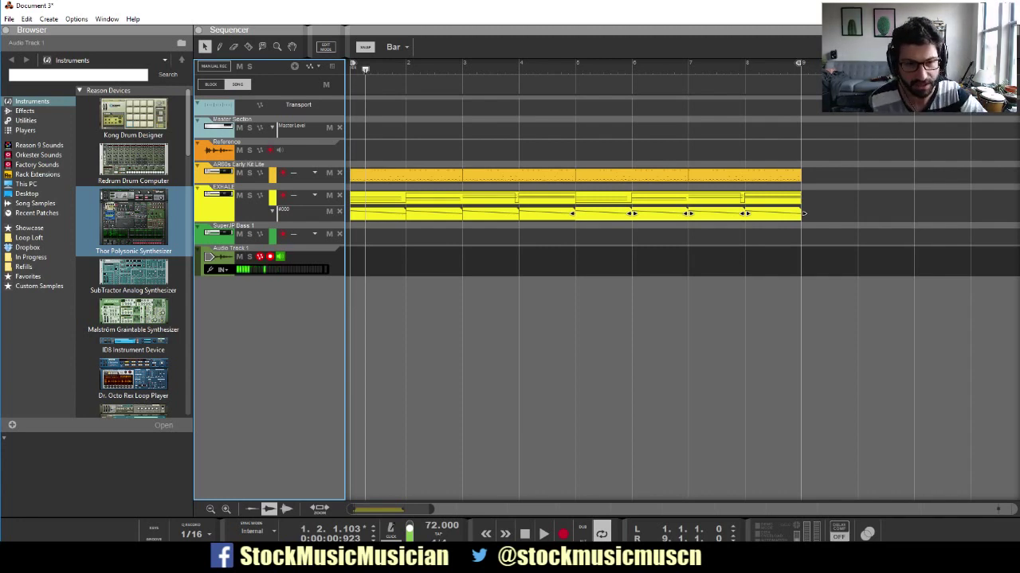
key("Delete")
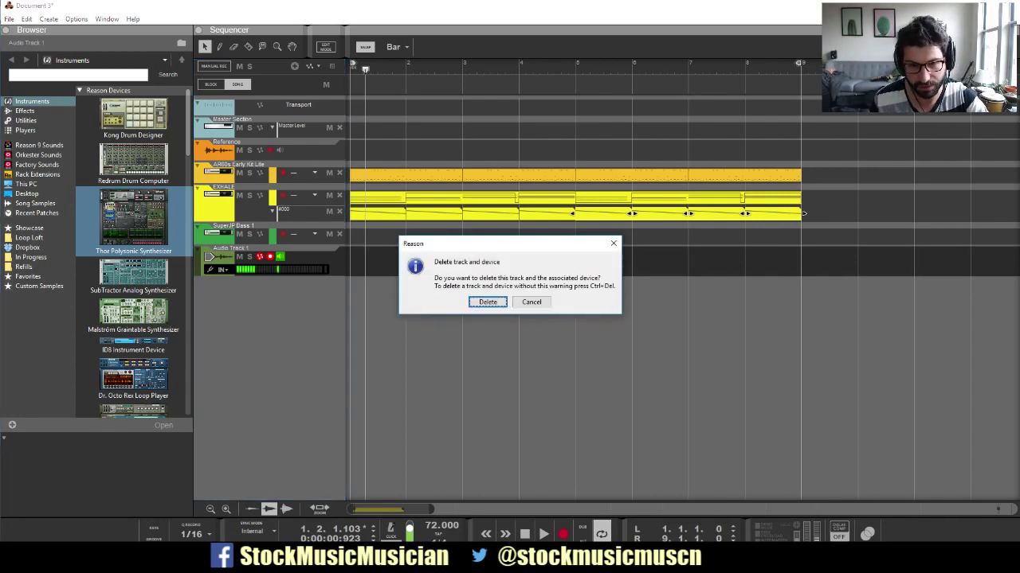
key("Return")
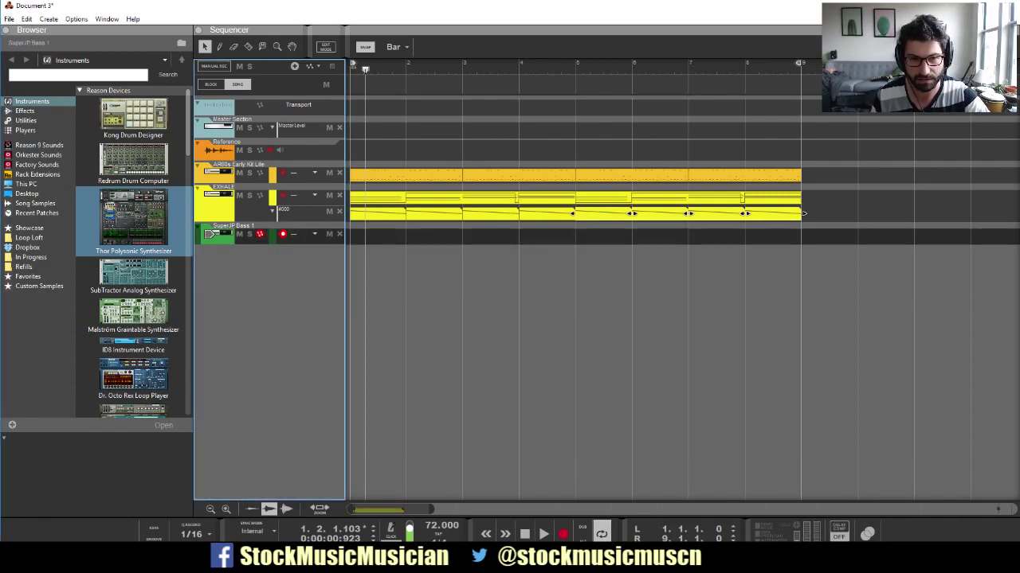
Switch to the YouTube Live Dashboard to read the latest chat messages and go back to the Reason sequencer.
key("alt+Tab")
key("alt+Tab")
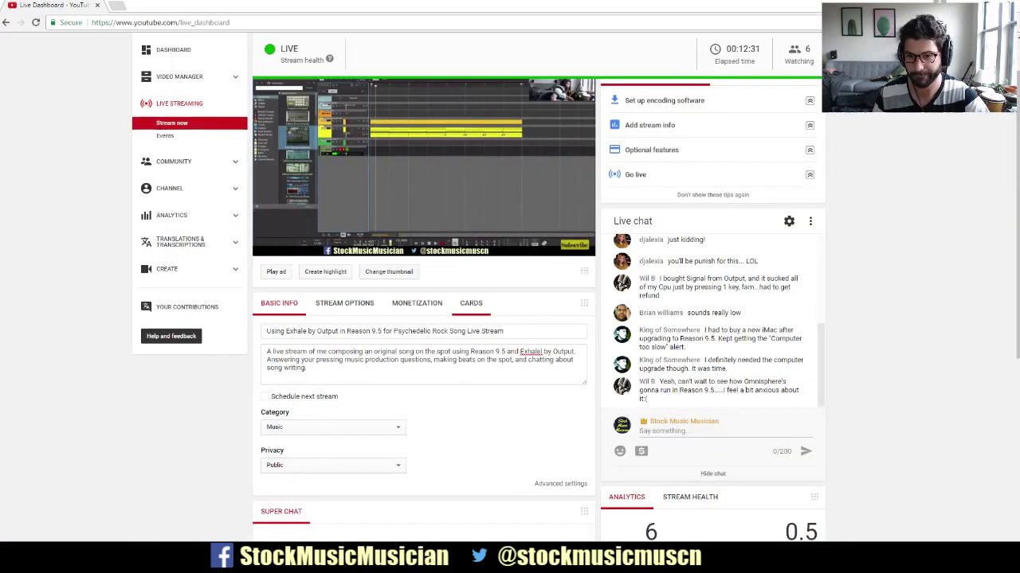
key("alt+Tab")
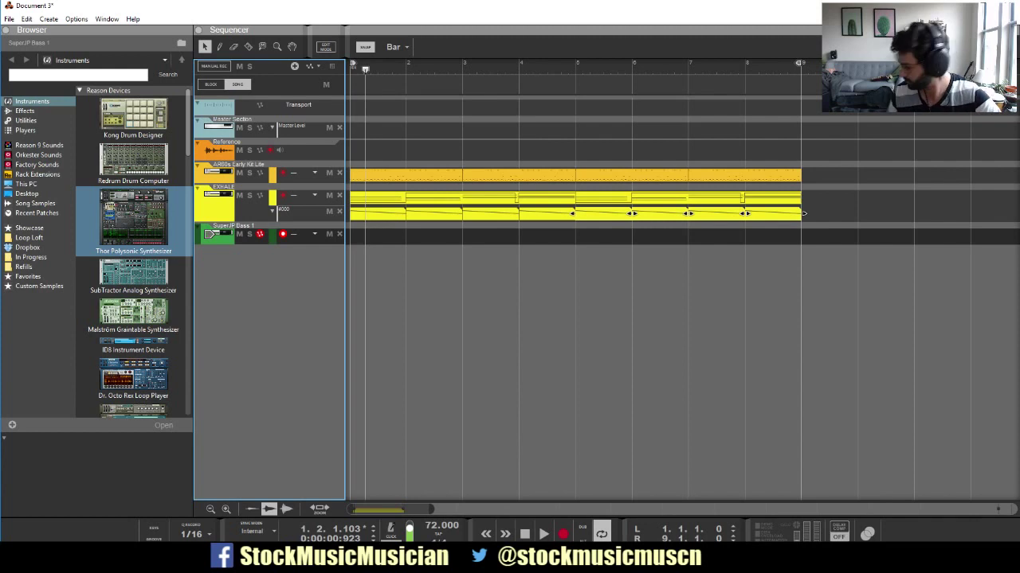
Record a four-bar part on the SuperJP Bass 1 track from bar 1 and duplicate the clip to bar 5.
key("shift+Return")
key("space")
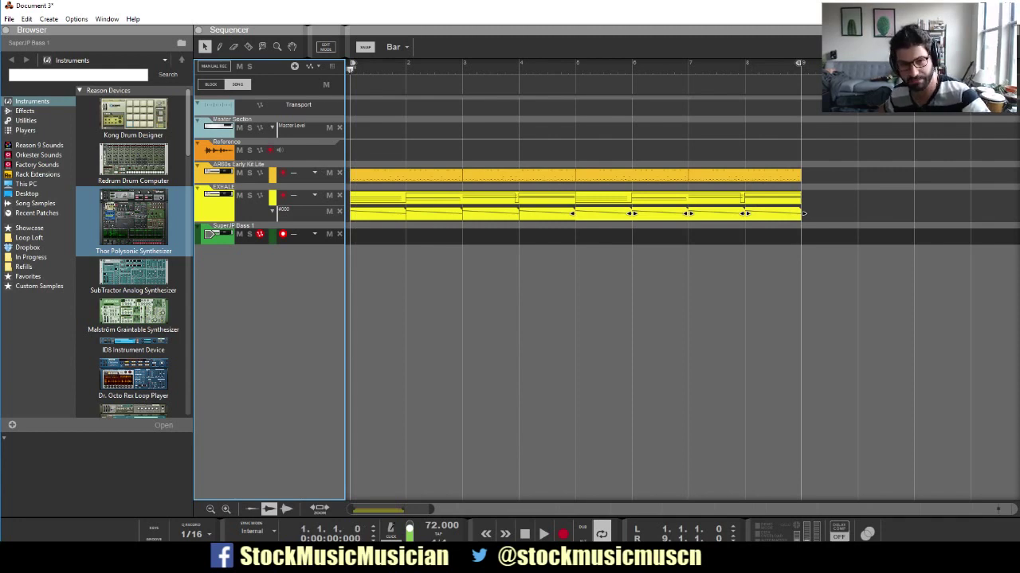
key("ctrl+Return")
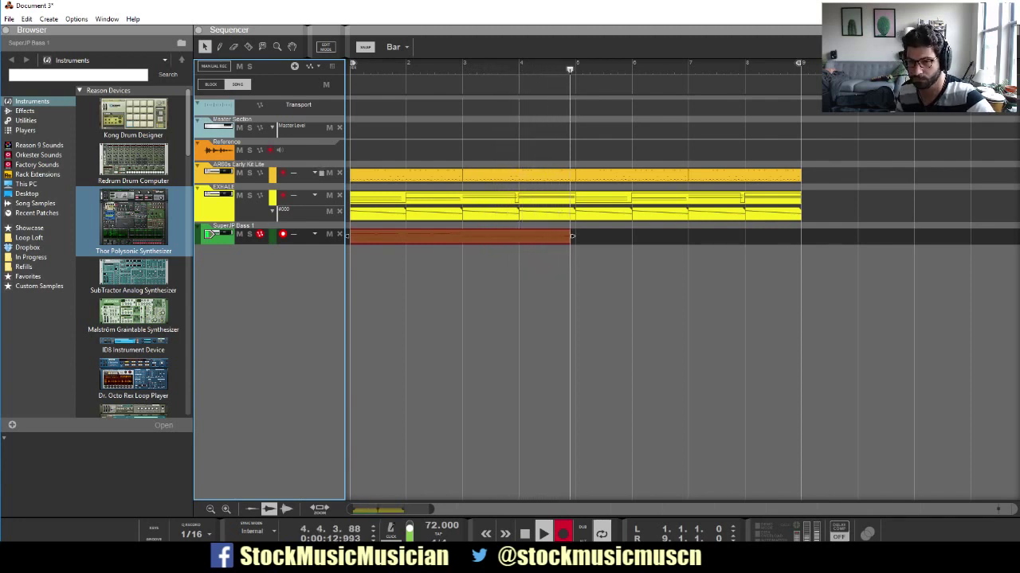
key("space")
left_click(462, 236)
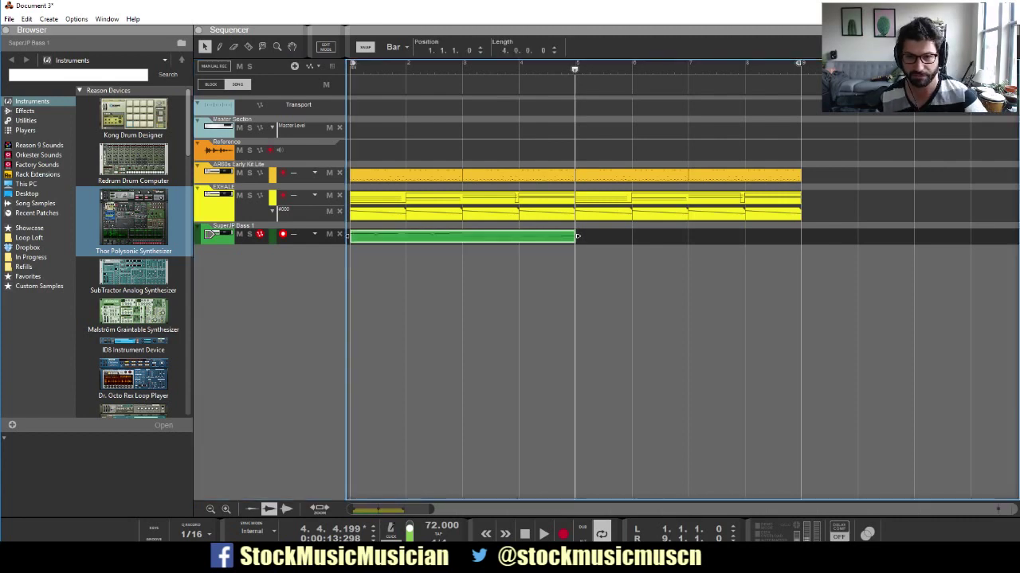
key("ctrl+d")
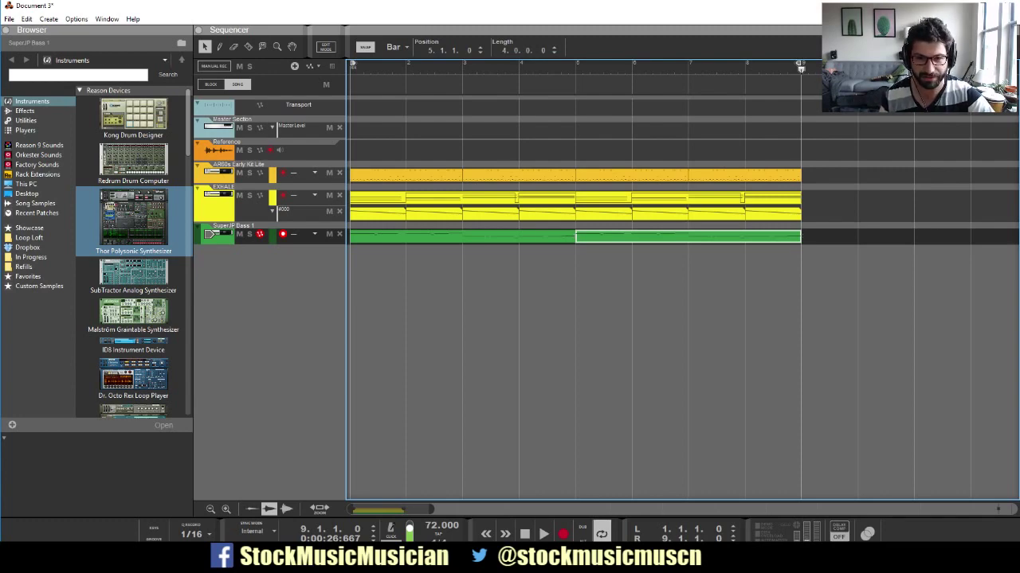
Open the SuperJP Bass 1 instrument from the rack and replace it with SuperJP Bass 2 during song playback.
key("alt+Tab")
key("alt+Tab")
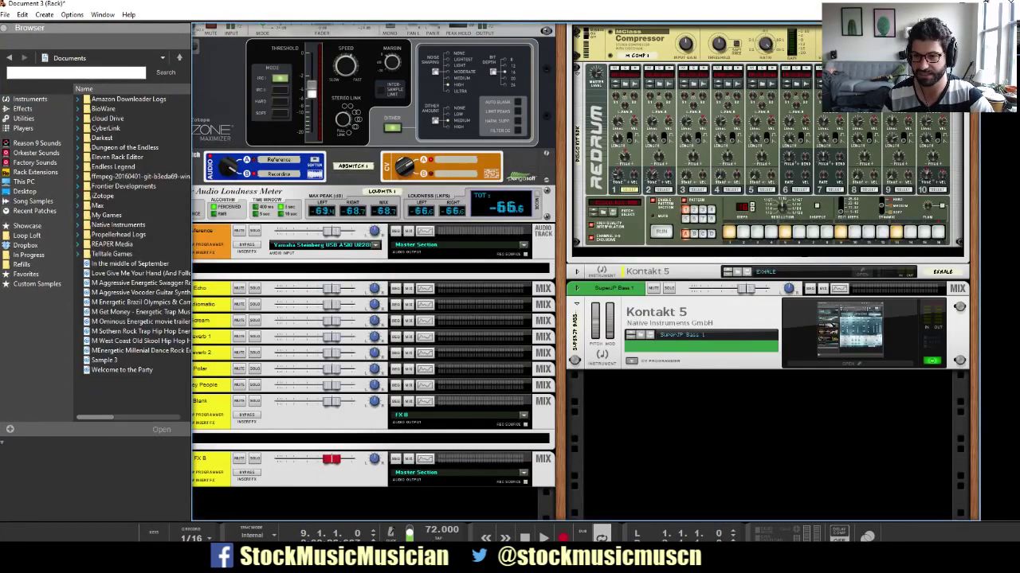
left_click(850, 363)
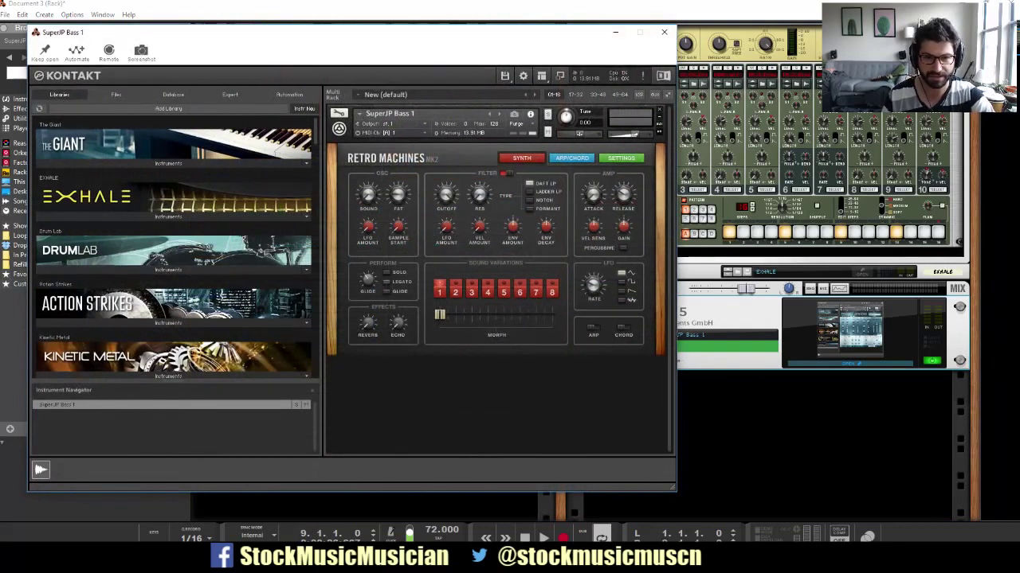
scroll(173, 247, "down", 3)
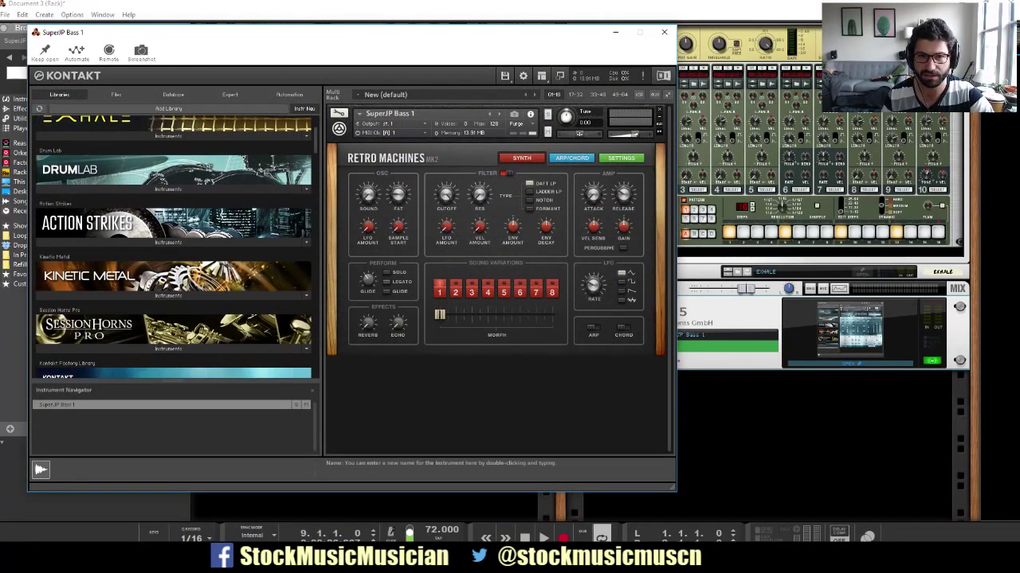
key("space")
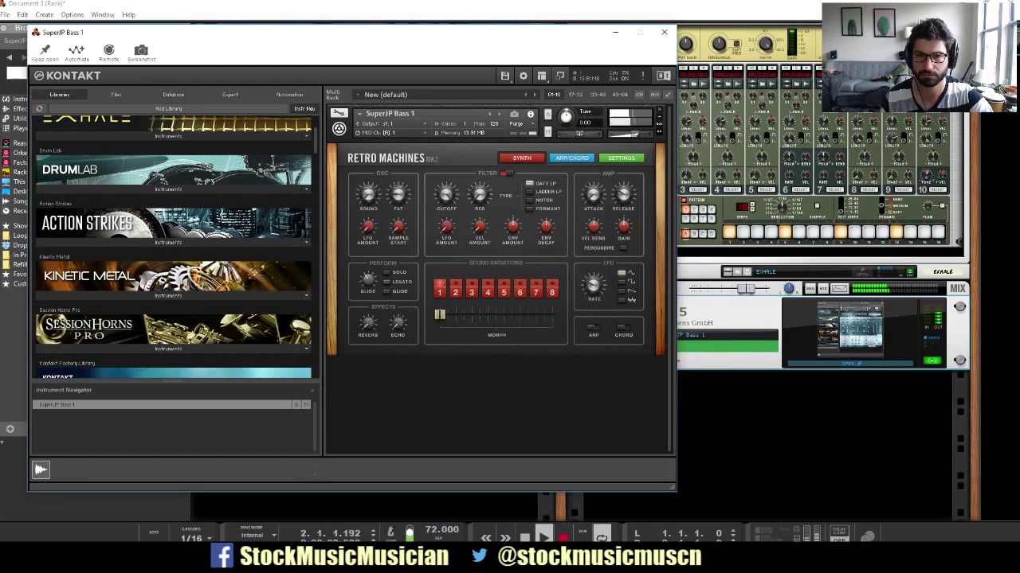
left_click(499, 114)
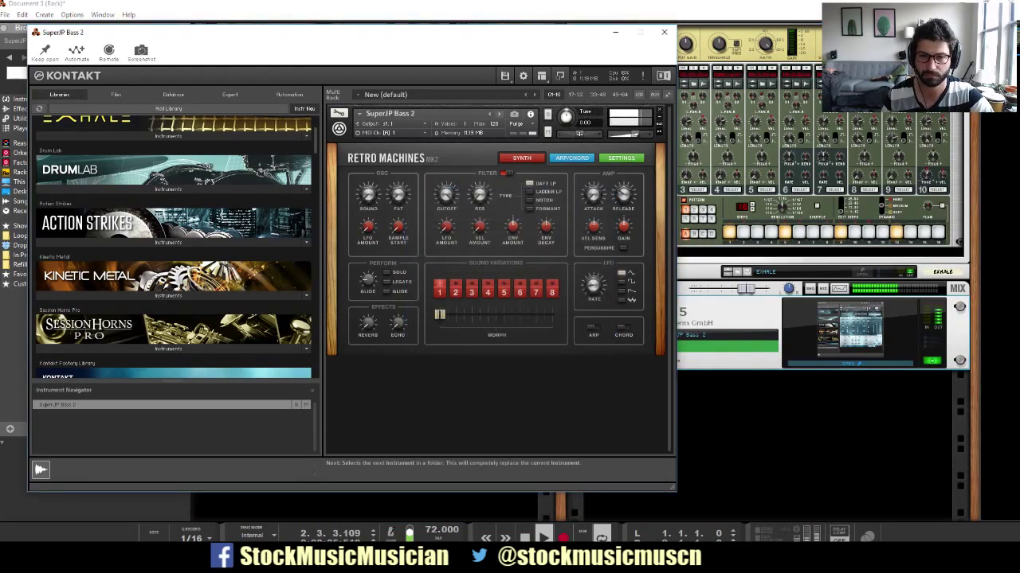
Lower the SuperJP Bass 2 channel's level while the song plays, keep its Kontakt window open, and stop playback.
left_click_drag(746, 288, 731, 289)
left_click(849, 363)
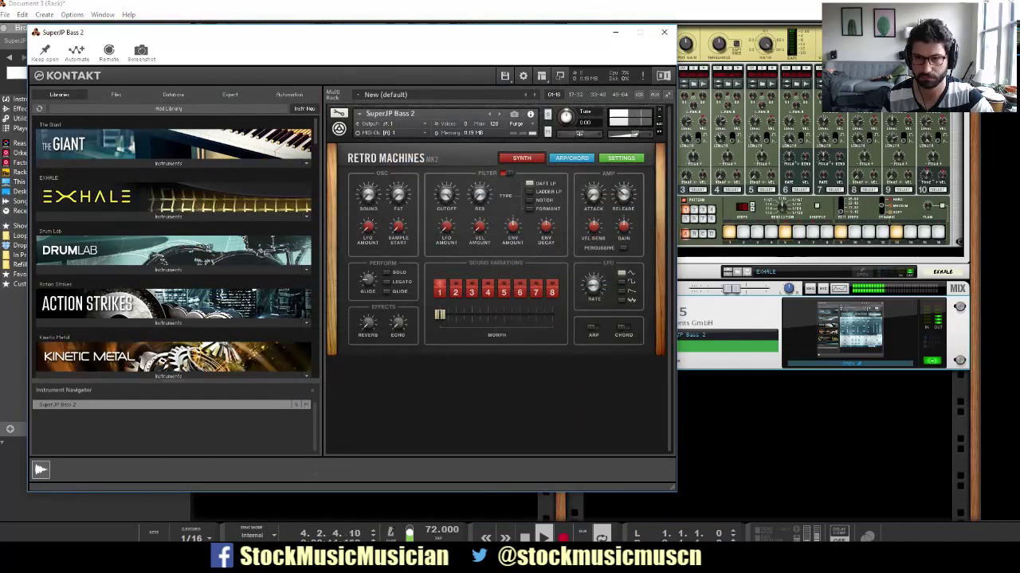
left_click(45, 52)
left_click_drag(731, 288, 733, 289)
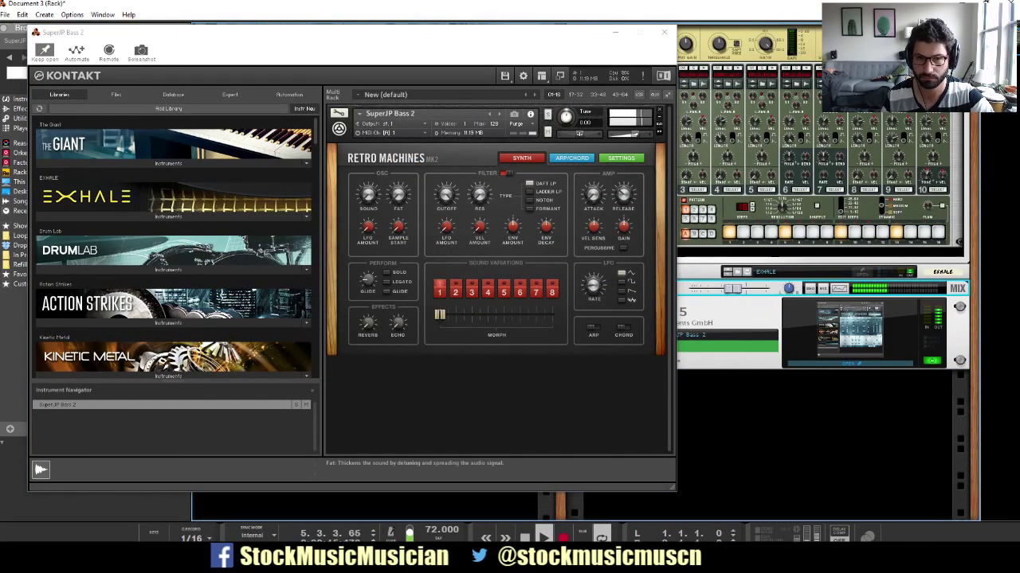
left_click(398, 196)
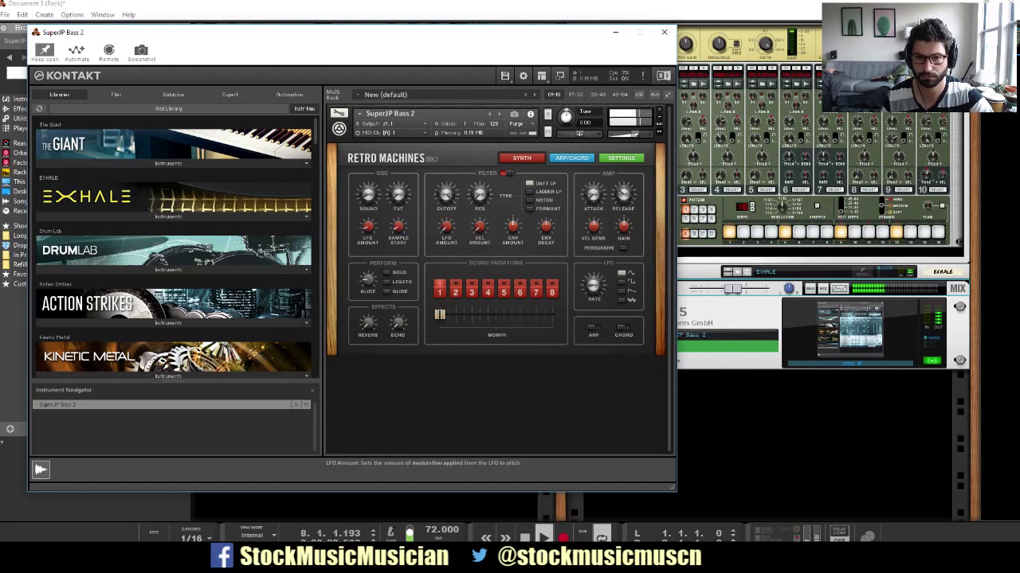
left_click_drag(732, 288, 740, 289)
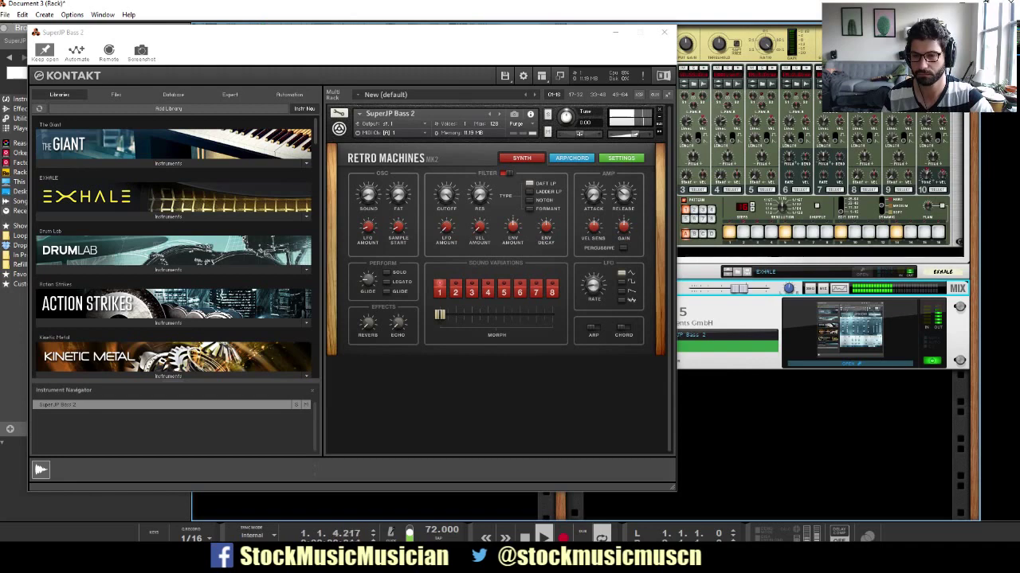
key("space")
Duplicate the SuperJP Bass 2 device together with its track.
right_click(688, 289)
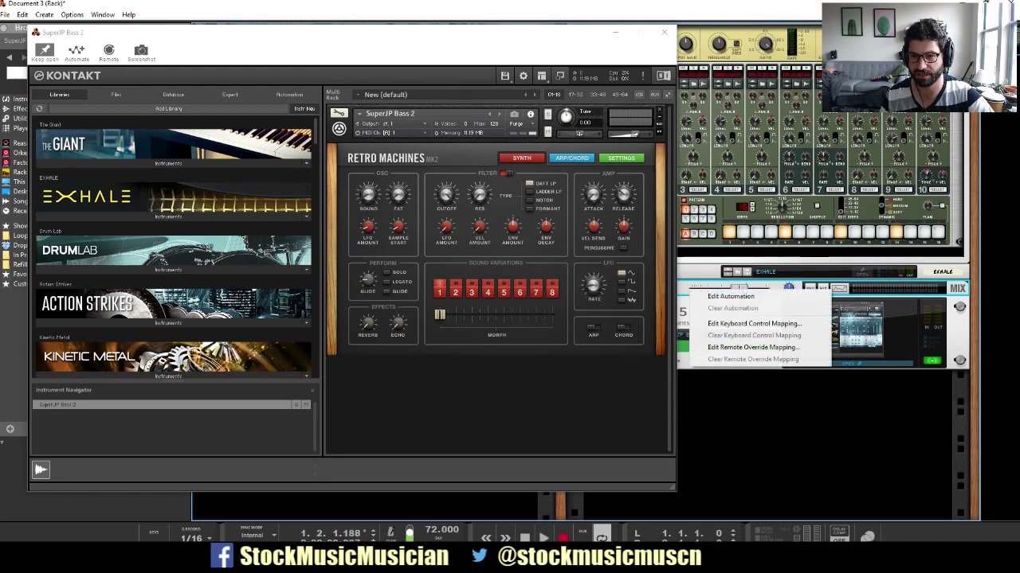
left_click(749, 309)
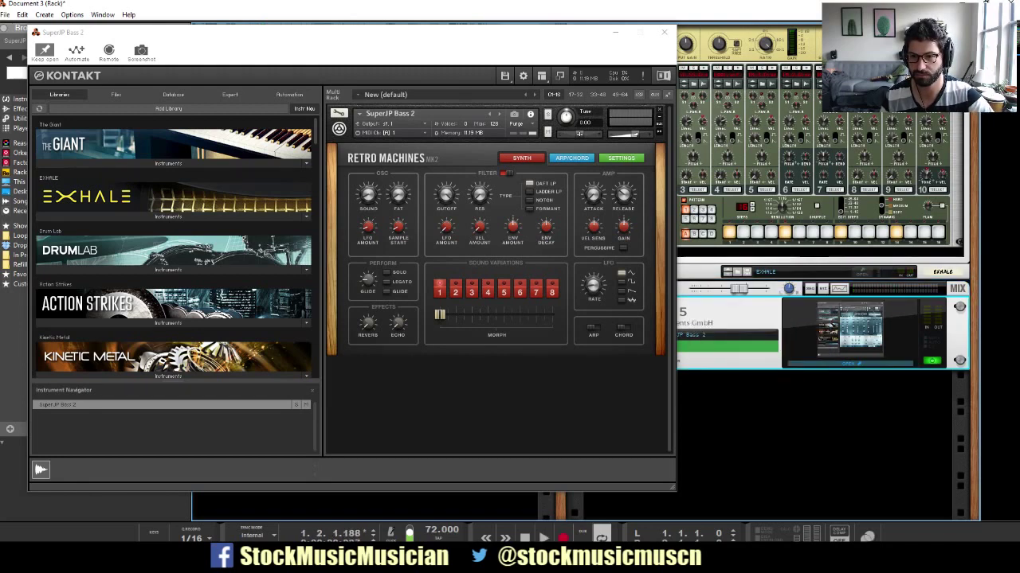
right_click(683, 288)
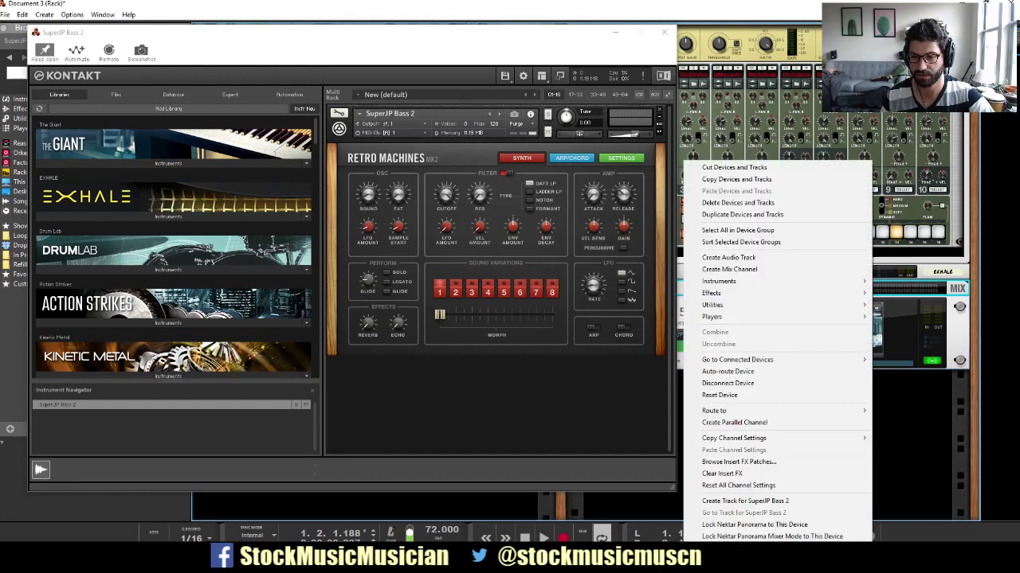
mouse_move(715, 410)
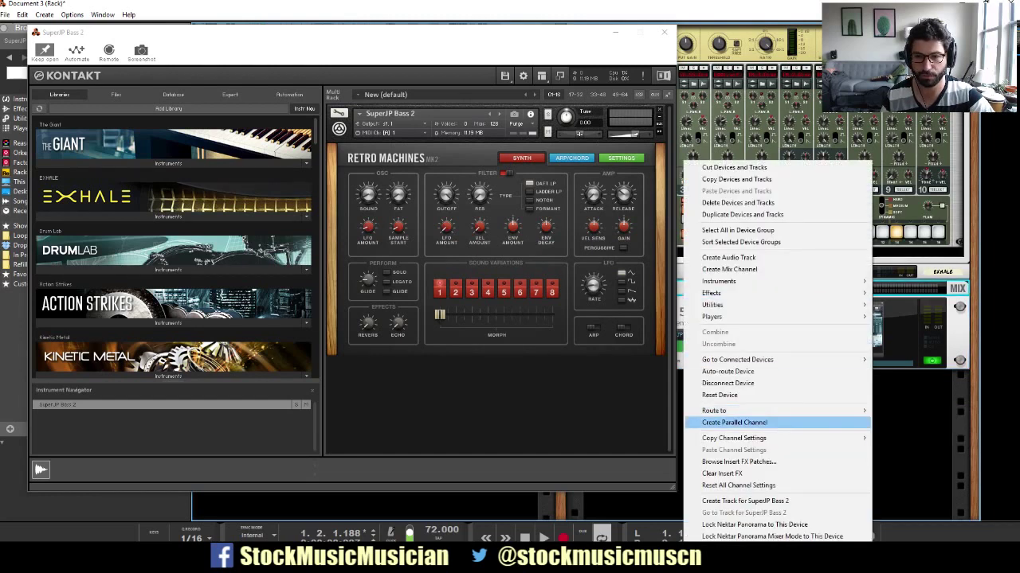
left_click(741, 214)
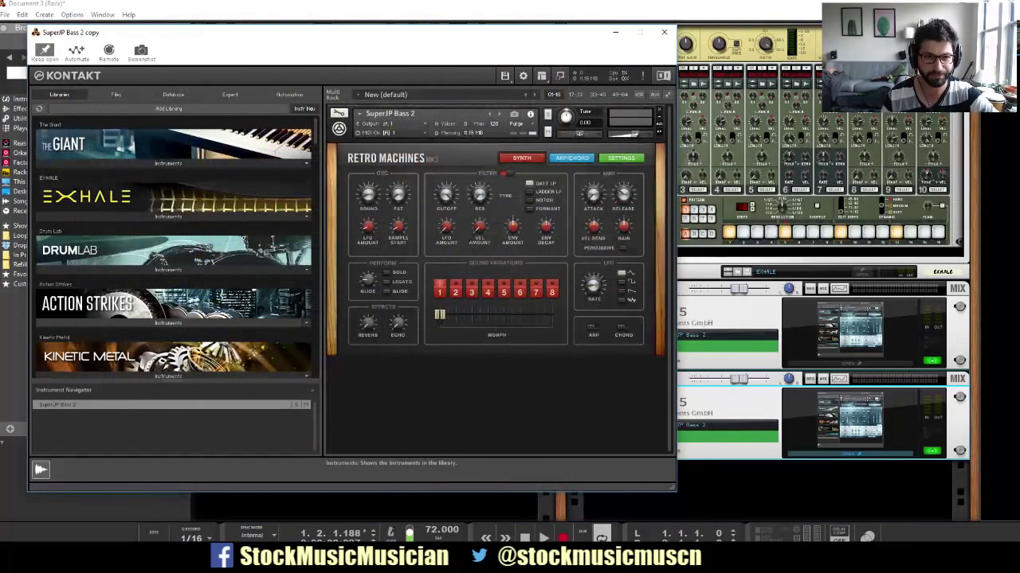
Hide the Instrument Navigator in the duplicated Kontakt instrument and show the Super JP instruments of Retro Machines Mk2.
scroll(174, 246, "down", 1)
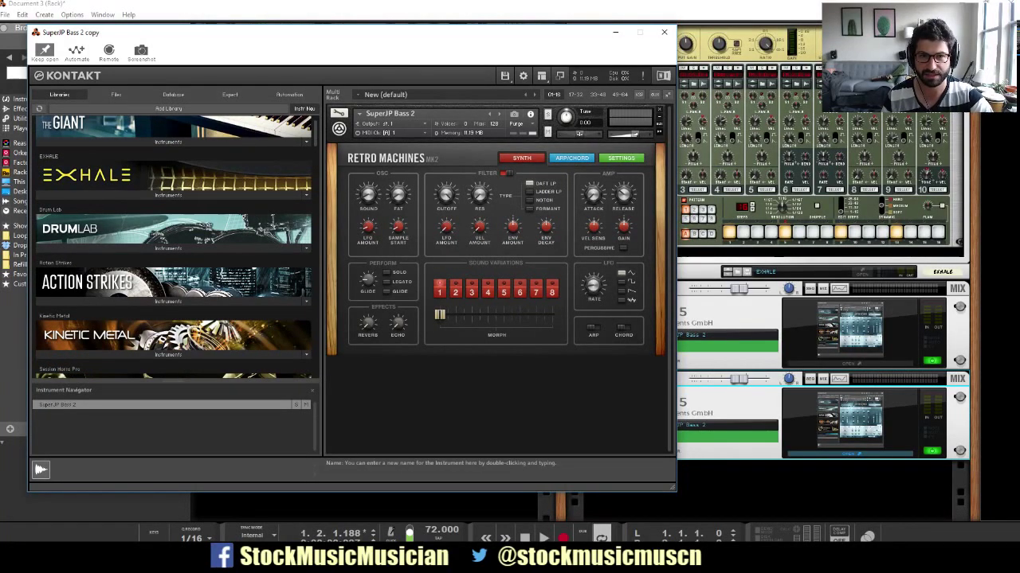
scroll(173, 247, "down", 4)
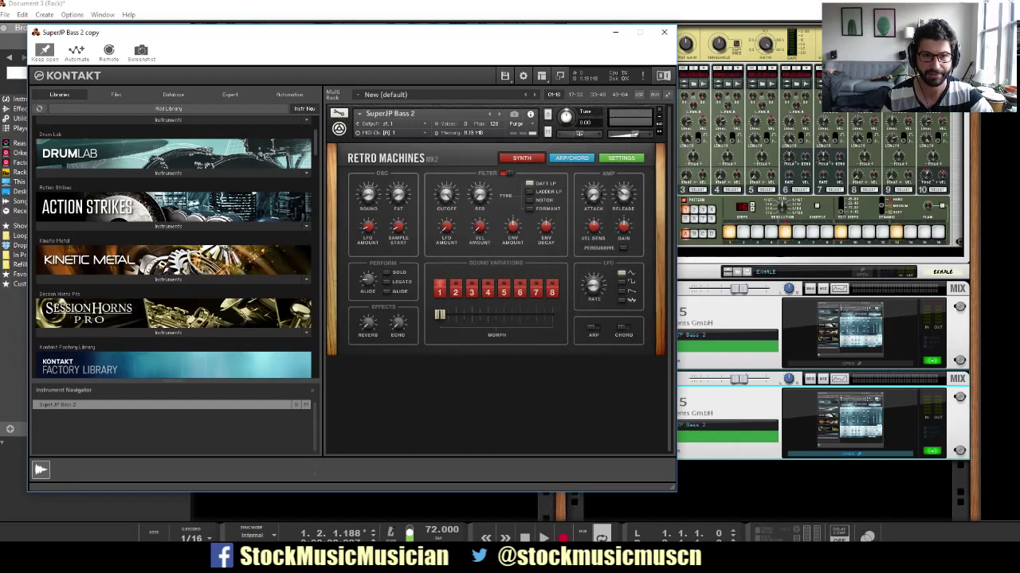
left_click(304, 108)
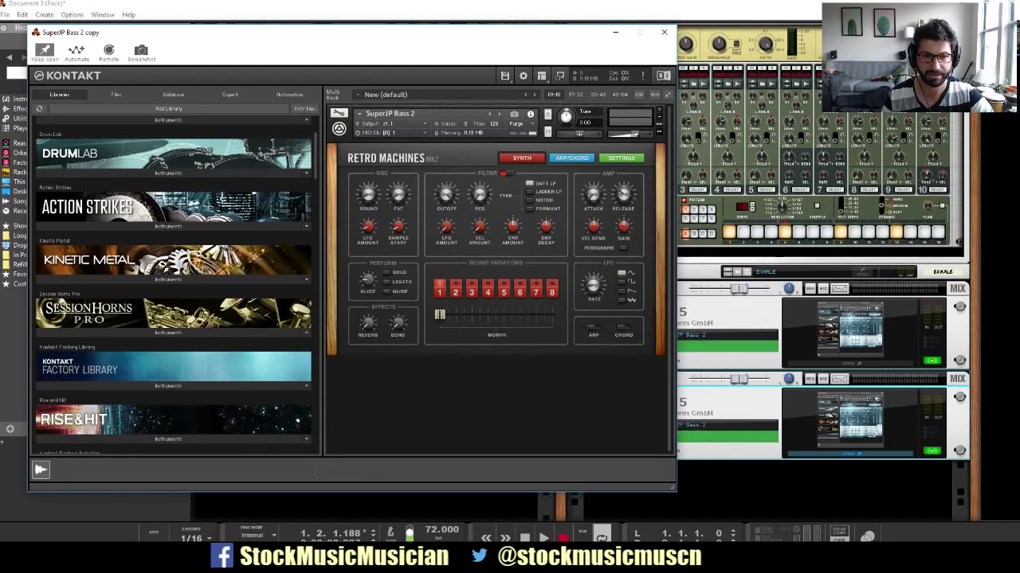
scroll(174, 285, "down", 15)
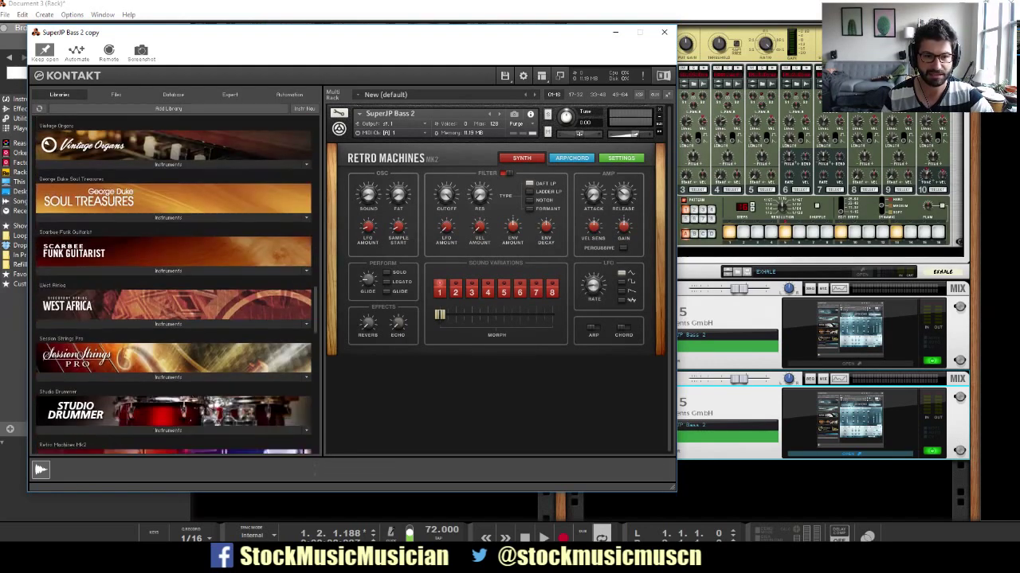
scroll(173, 284, "down", 1)
left_click(168, 344)
scroll(174, 345, "down", 2)
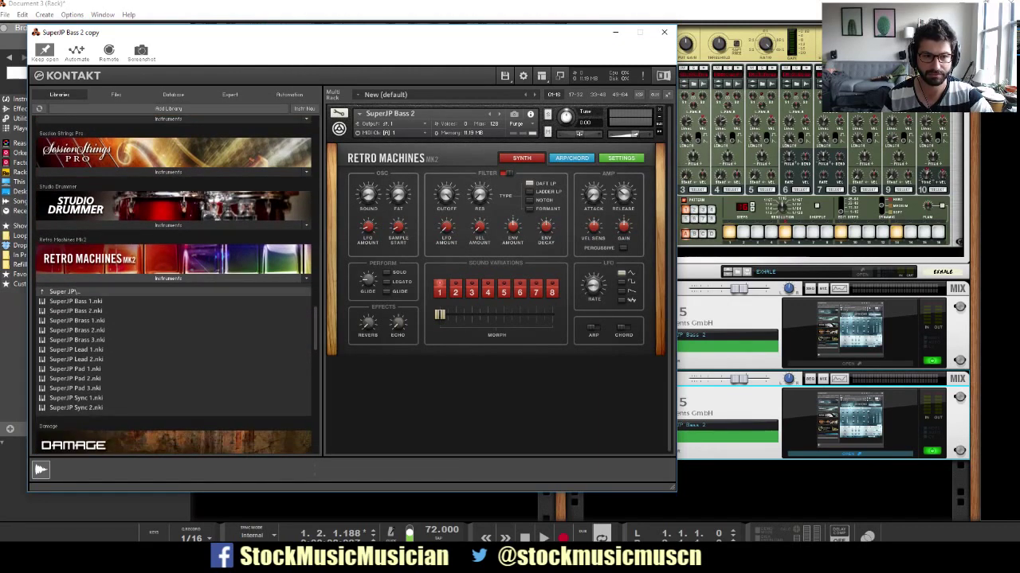
Load 700 Sub Bass from the Mini 700 folder of Retro Machines Mk2 and remove SuperJP Bass 2 from the duplicated Kontakt.
double_click(64, 292)
scroll(174, 285, "down", 1)
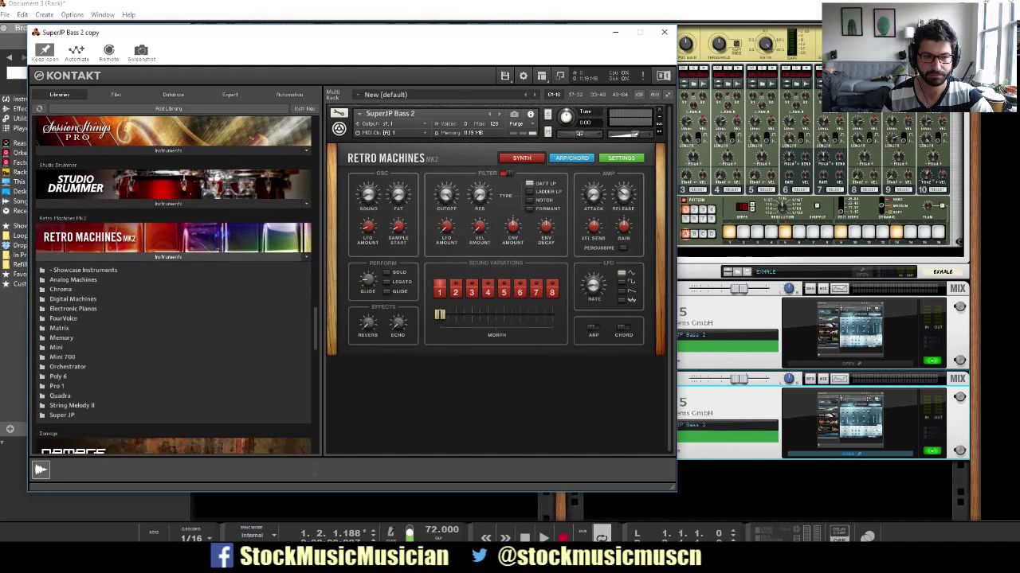
double_click(62, 357)
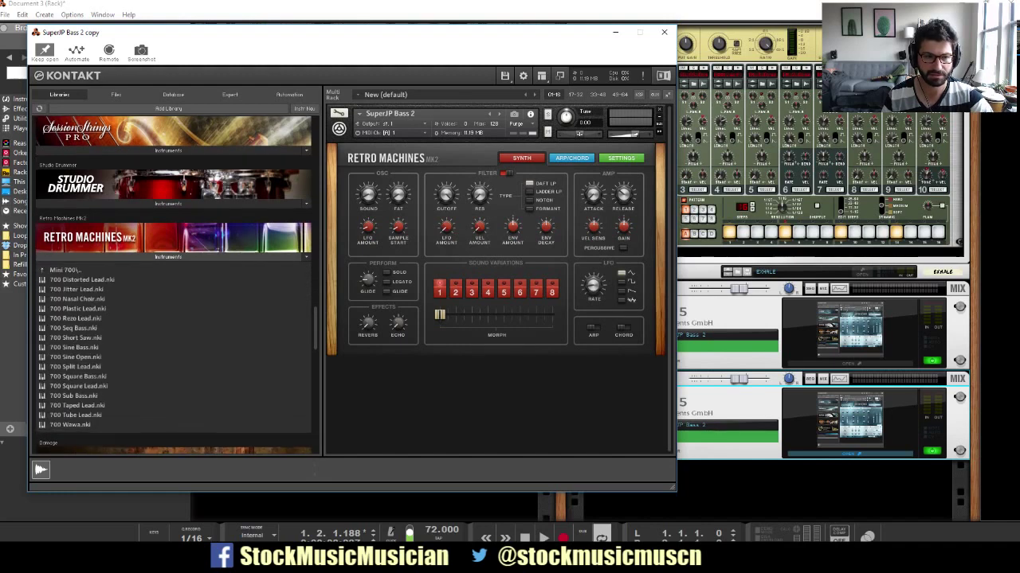
double_click(74, 396)
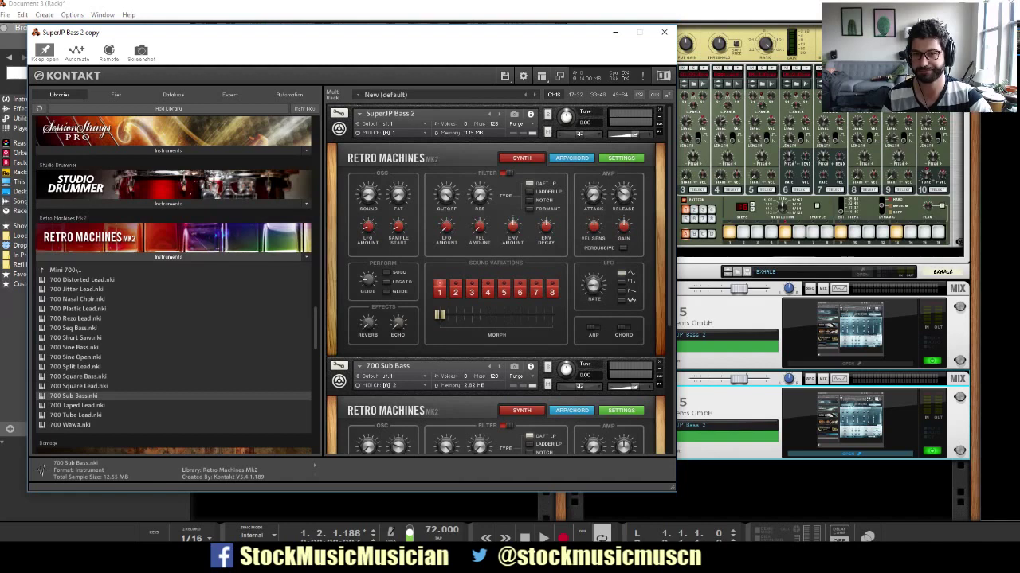
left_click(658, 110)
left_click(658, 109)
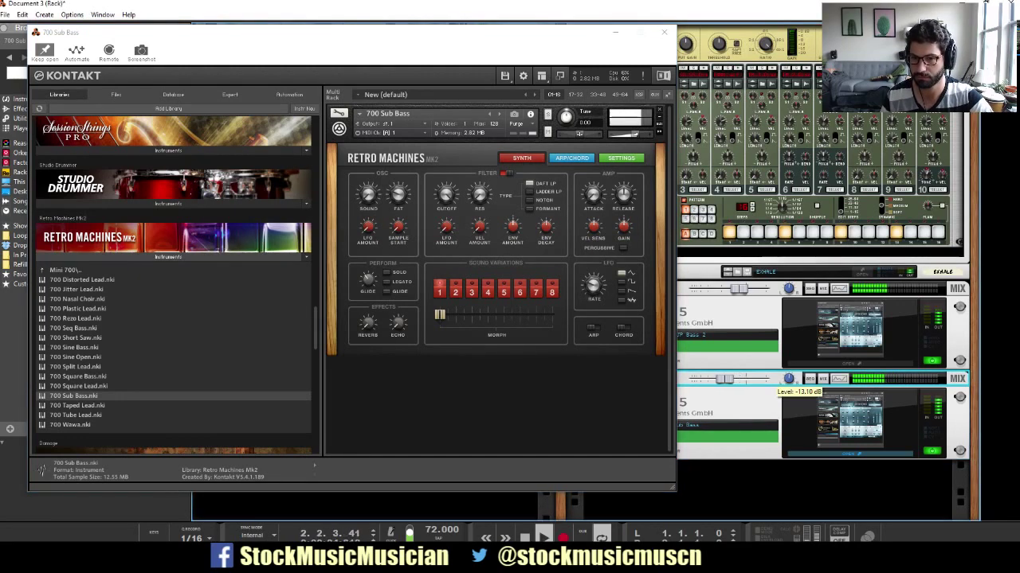
Set the SuperJP Bass 2 channel level to -7.38 dB, lower the 700 Sub Bass channel level, and close the Kontakt window.
left_click_drag(739, 289, 734, 289)
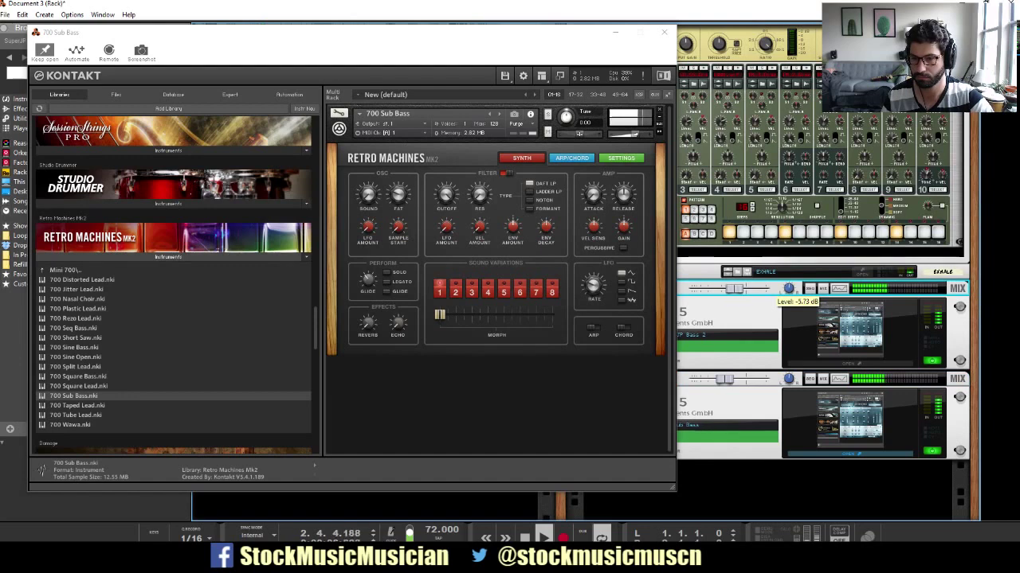
left_click_drag(724, 379, 719, 379)
left_click_drag(733, 289, 731, 288)
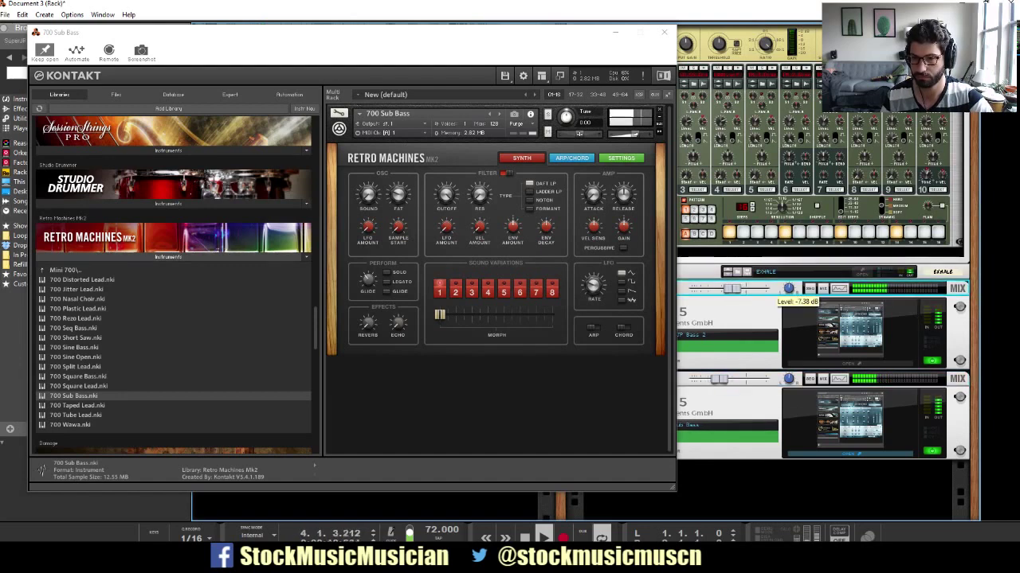
left_click(664, 33)
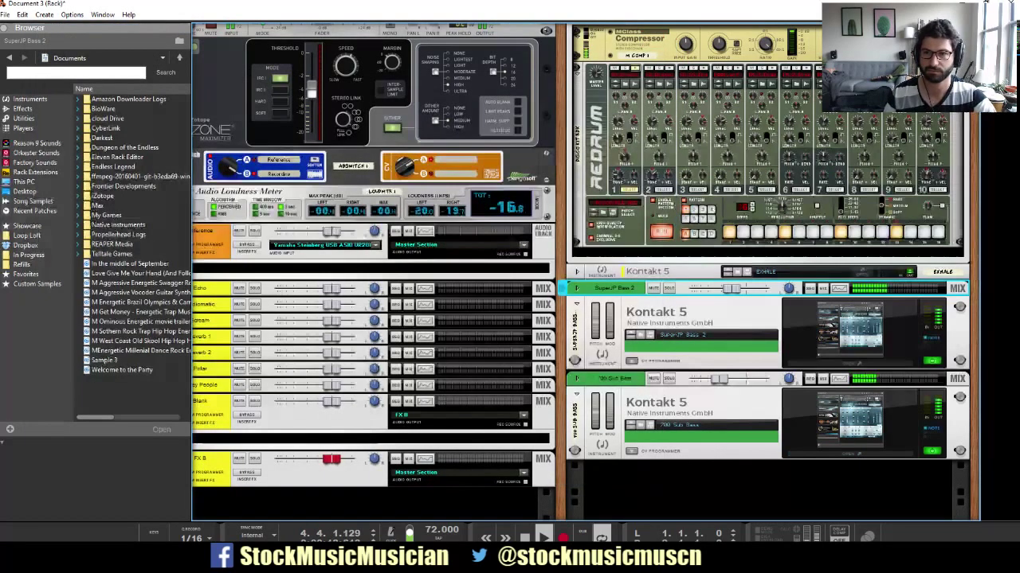
Check the live chat in the YouTube dashboard and return to Reason.
key("alt+Tab")
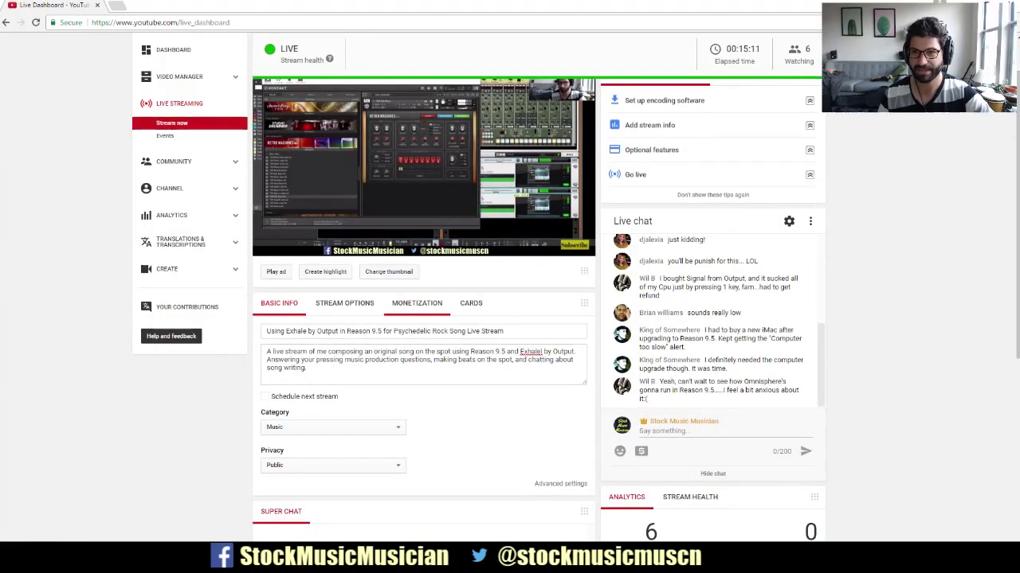
key("alt+Tab")
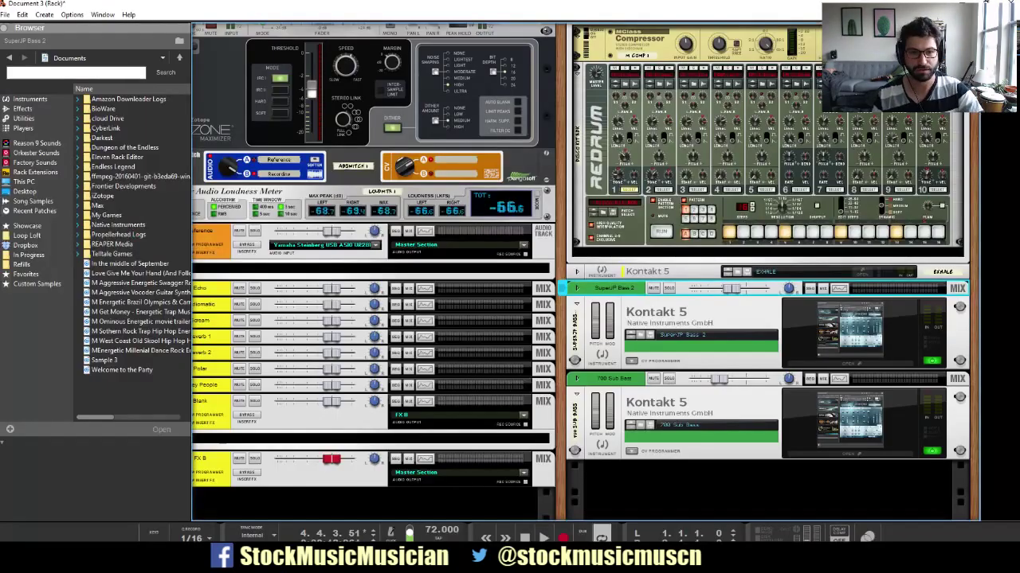
Create another Kontakt 5 instrument in the rack below the 700 Sub Bass device.
scroll(651, 453, "down", 2)
right_click(652, 453)
mouse_move(693, 410)
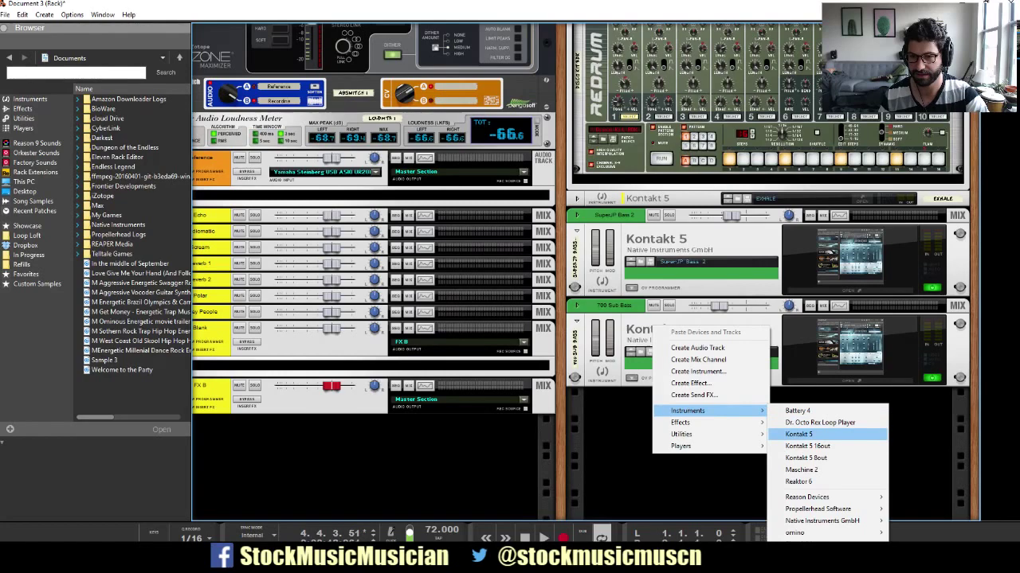
left_click(798, 434)
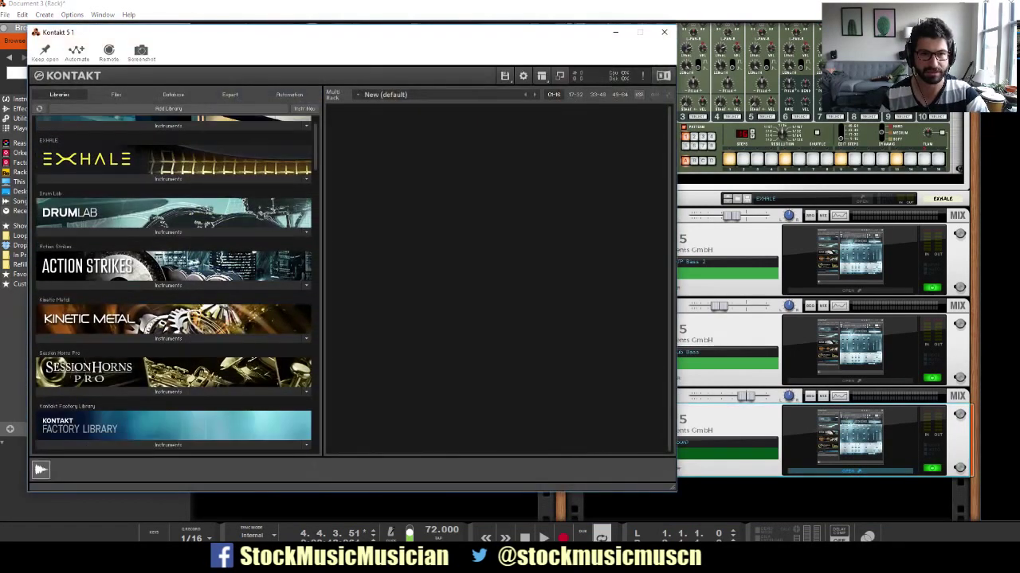
Load Dirty Saw Lead from the Analog Machines folder of Retro Machines Mk2 into the empty Kontakt.
scroll(174, 285, "down", 15)
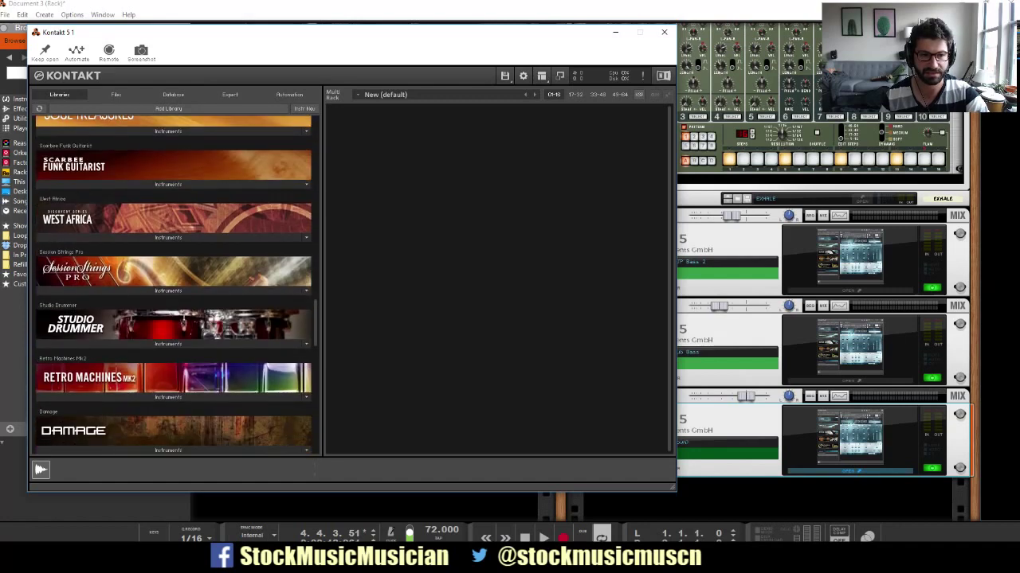
left_click(168, 329)
scroll(168, 329, "down", 2)
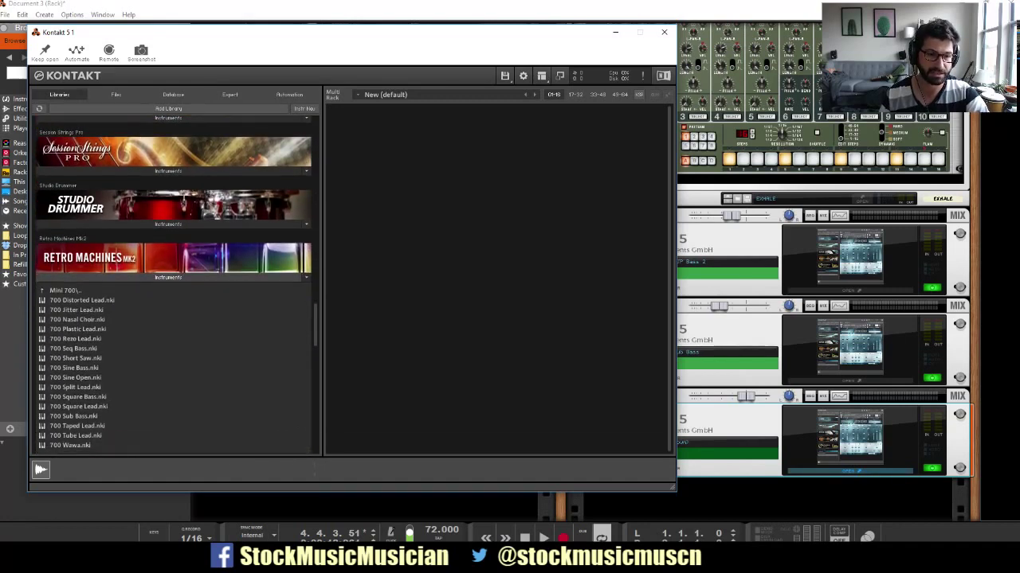
double_click(65, 285)
scroll(174, 285, "down", 1)
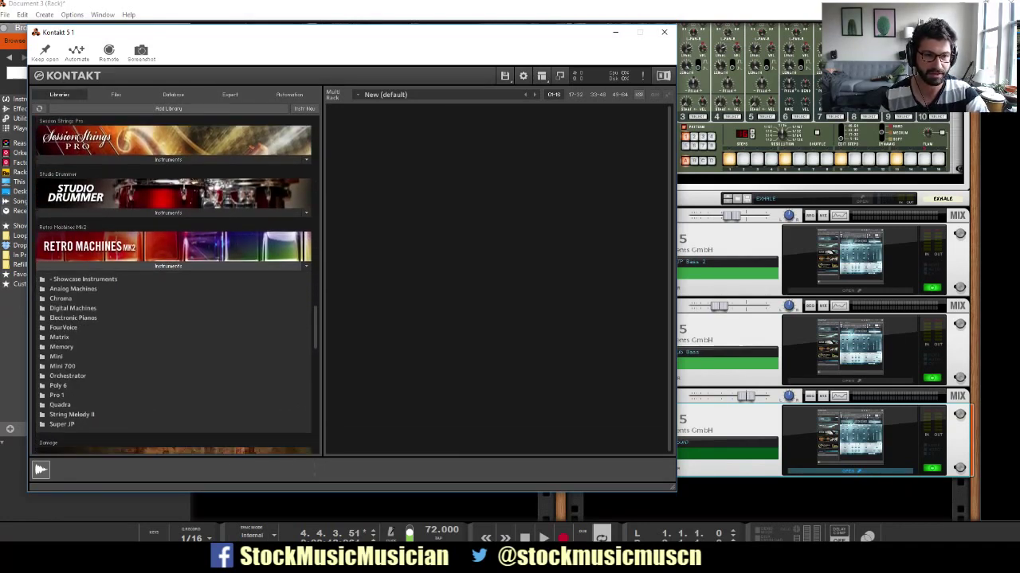
double_click(73, 262)
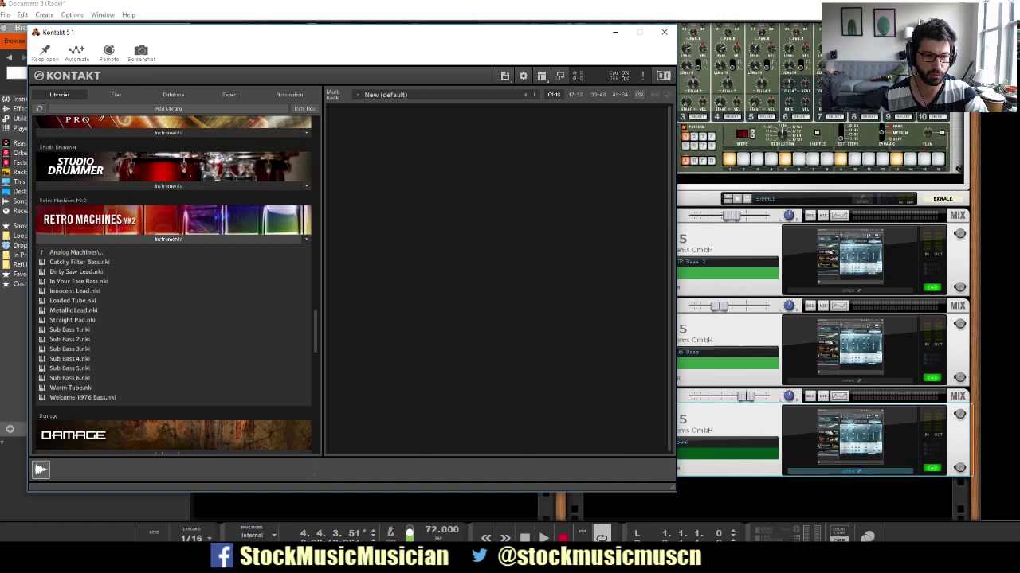
double_click(75, 271)
Set the Dirty Saw Lead channel level to -11.40 dB, start song playback, and check the instrument's arpeggiator settings.
left_click(572, 158)
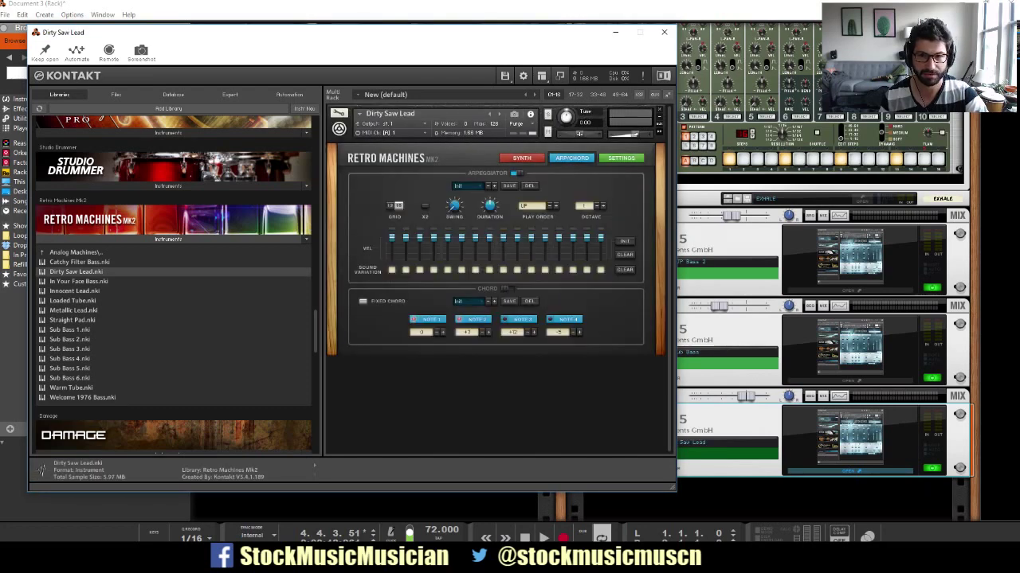
left_click(522, 158)
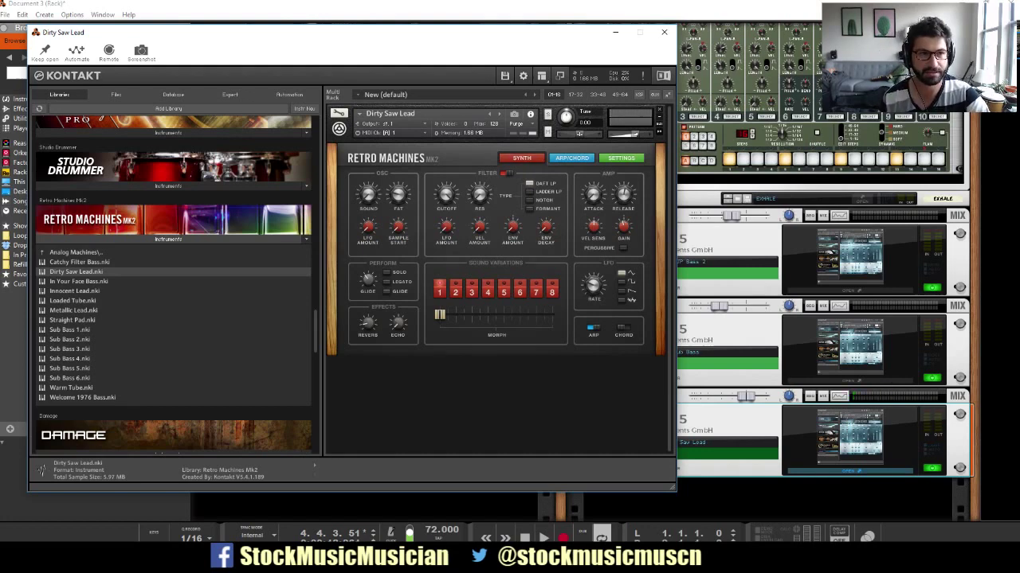
left_click_drag(745, 396, 726, 395)
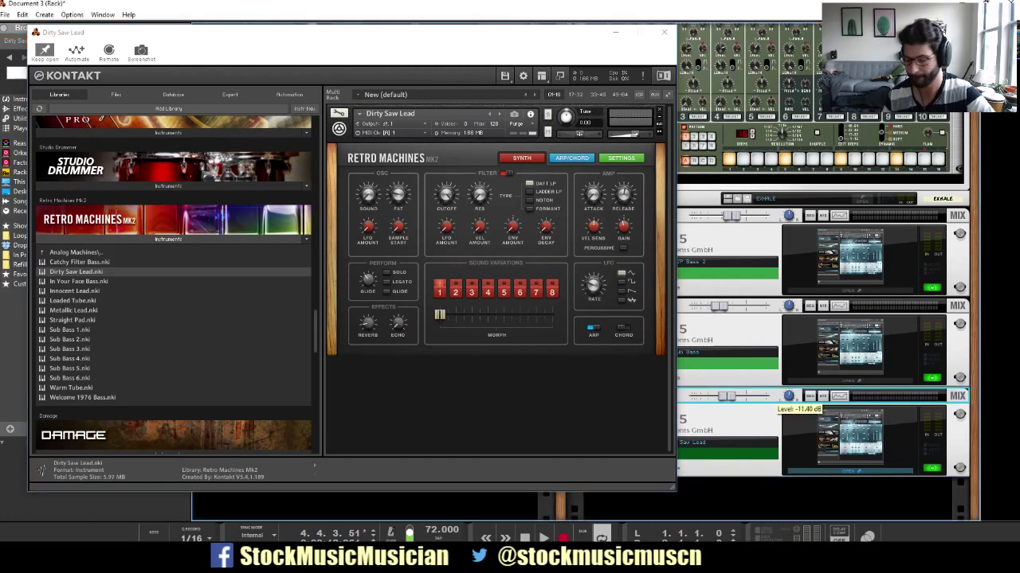
key("space")
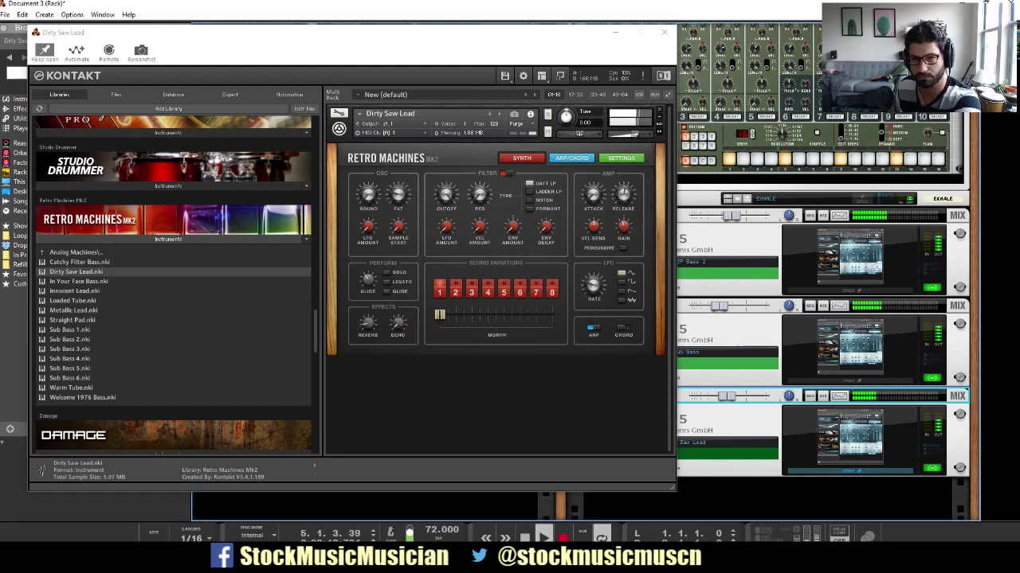
left_click(571, 158)
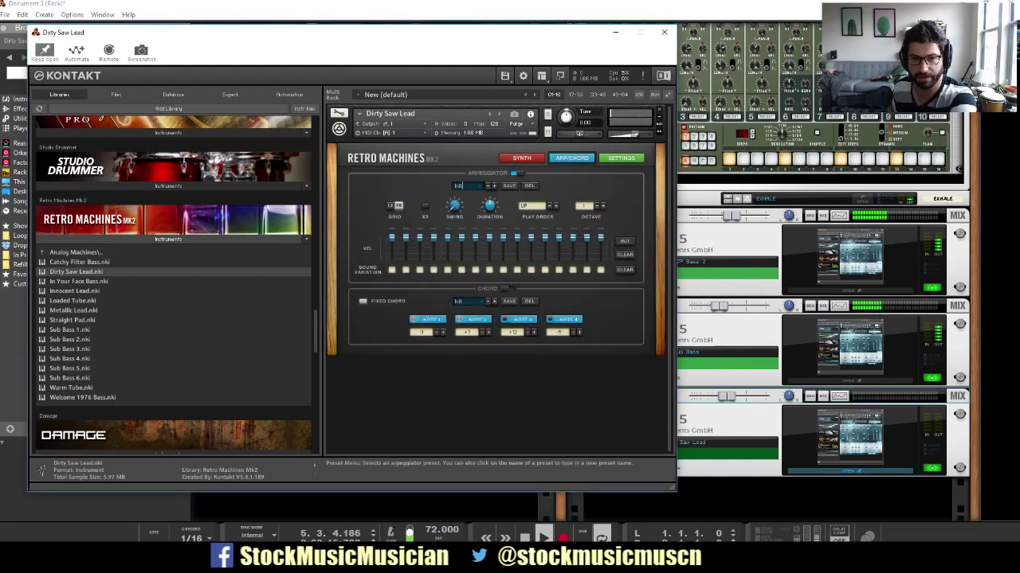
left_click(521, 158)
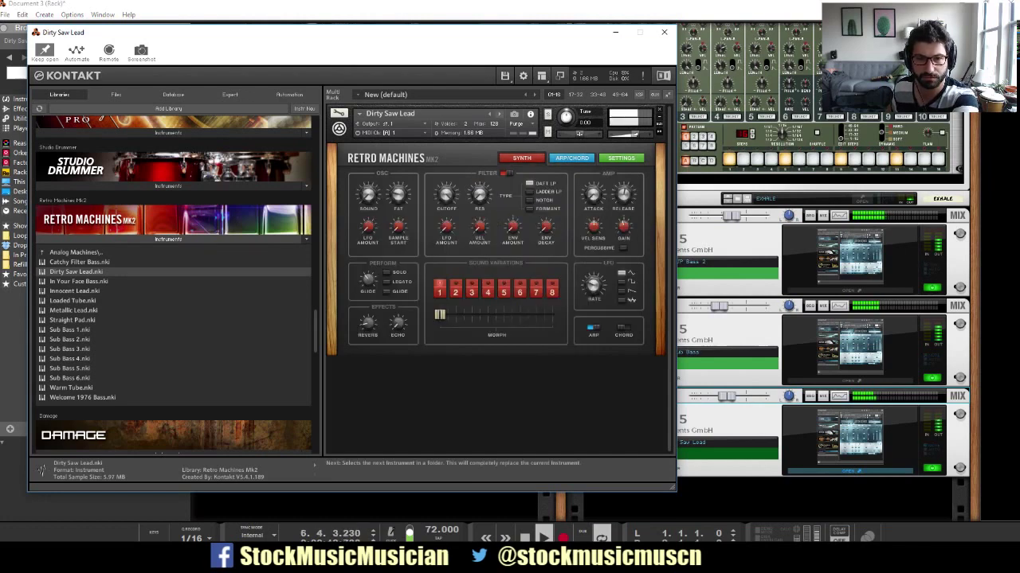
Audition other Analog Machines instruments in place of Dirty Saw Lead, including In Your Face Bass and Warm Tube.
left_click(499, 114)
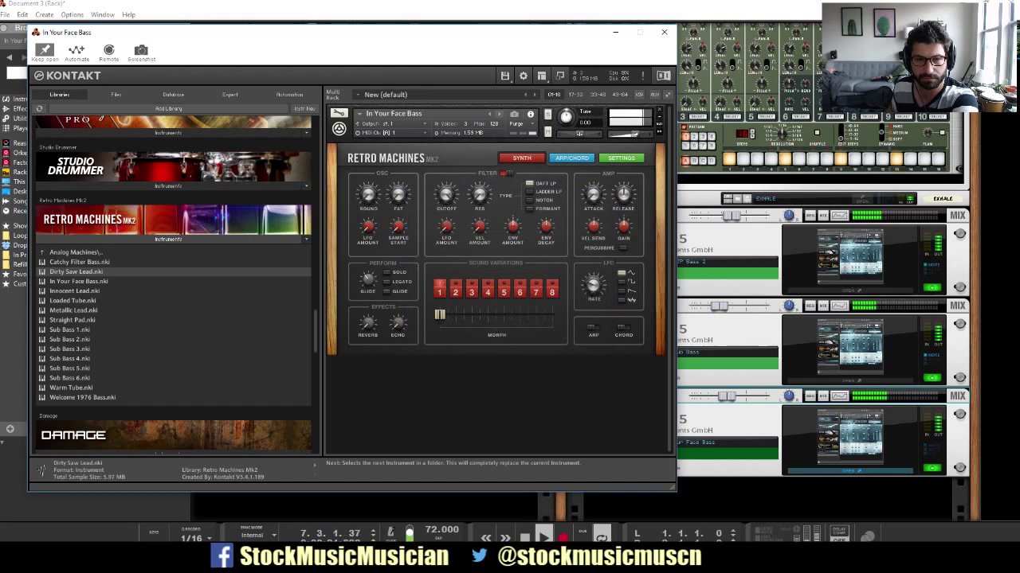
left_click(499, 114)
left_click(71, 388)
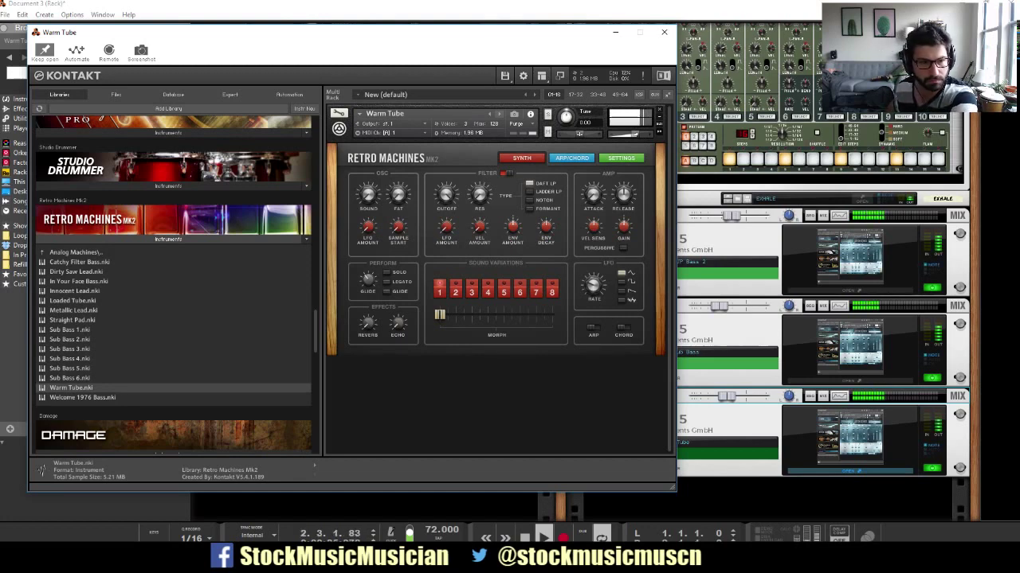
Replace Warm Tube with Chroma Brass 1 from the Chroma folder while the song plays.
left_click(75, 252)
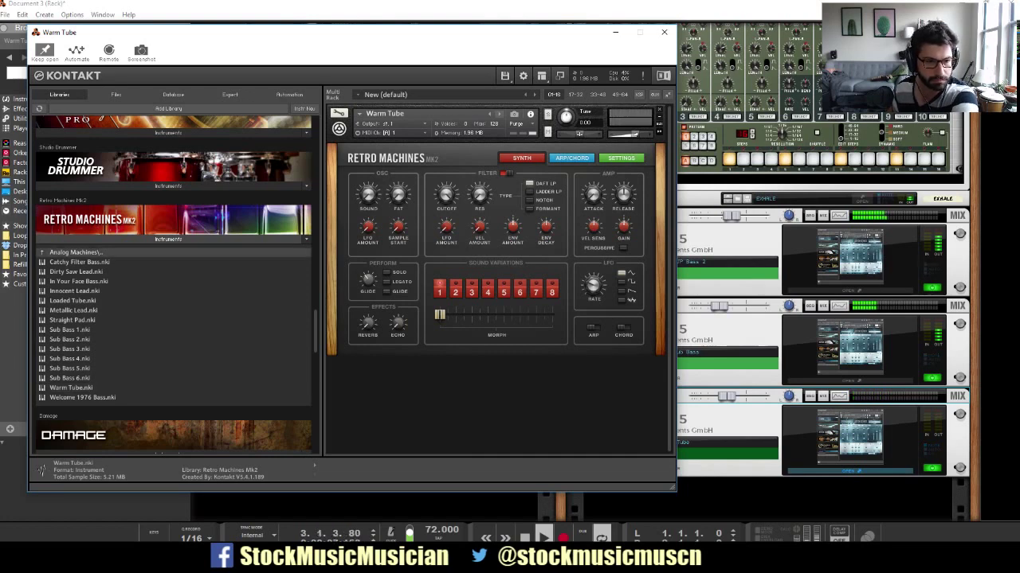
double_click(76, 251)
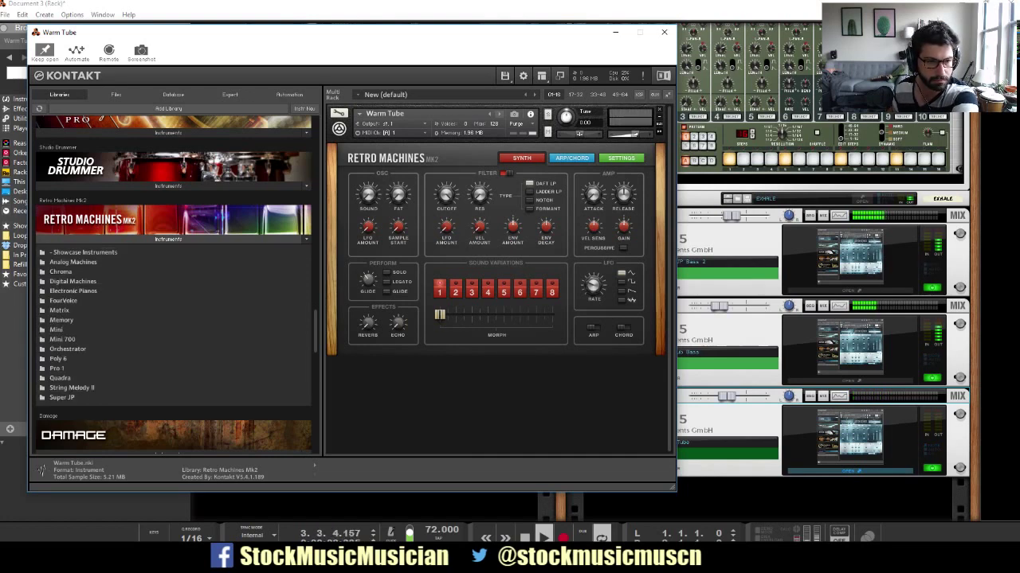
key("Down")
key("Return")
key("Down")
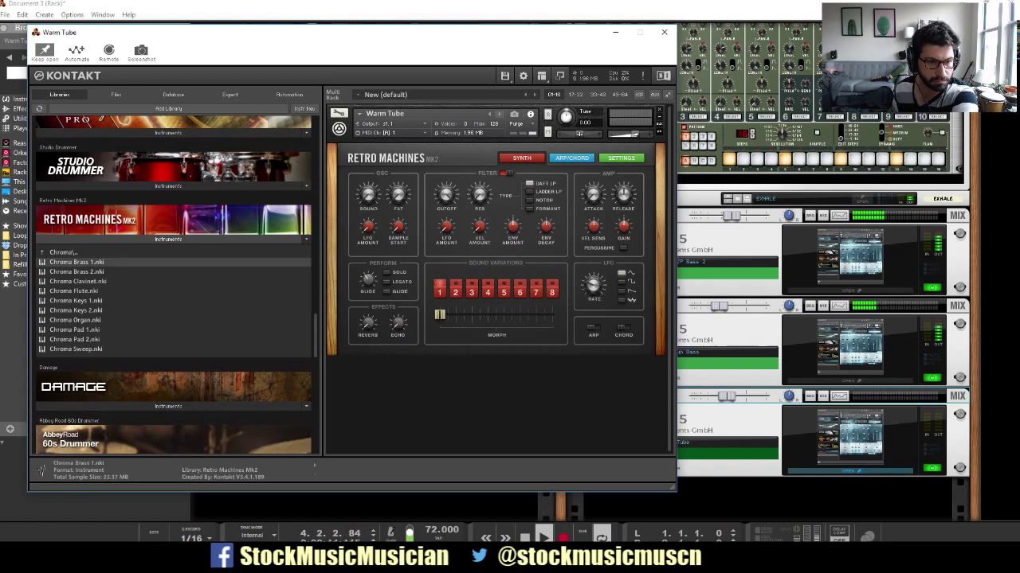
key("Return")
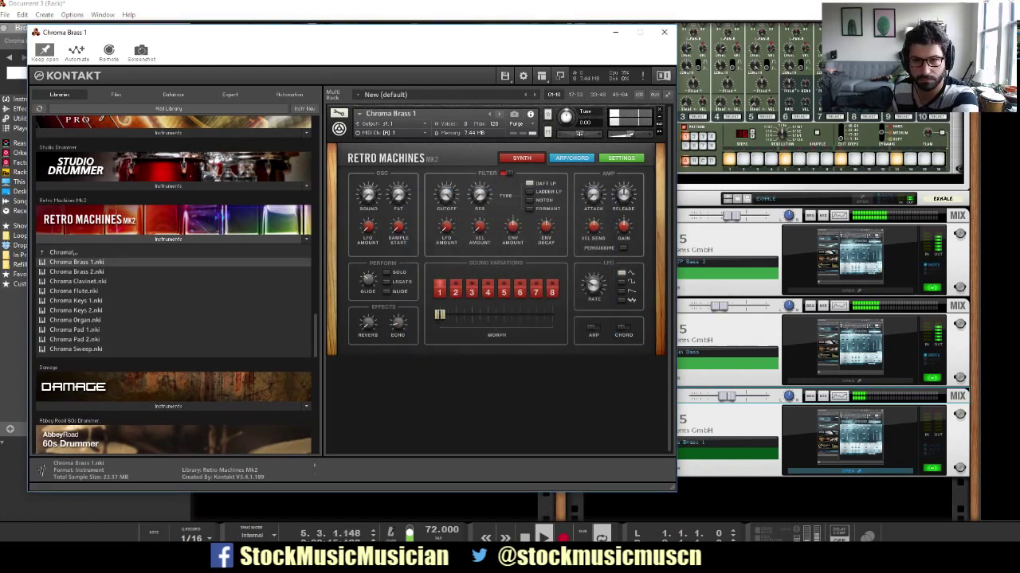
Turn on the Chroma Brass 1 arpeggiator and try the morph slider and sound variations, finishing on variation 2.
left_click(592, 328)
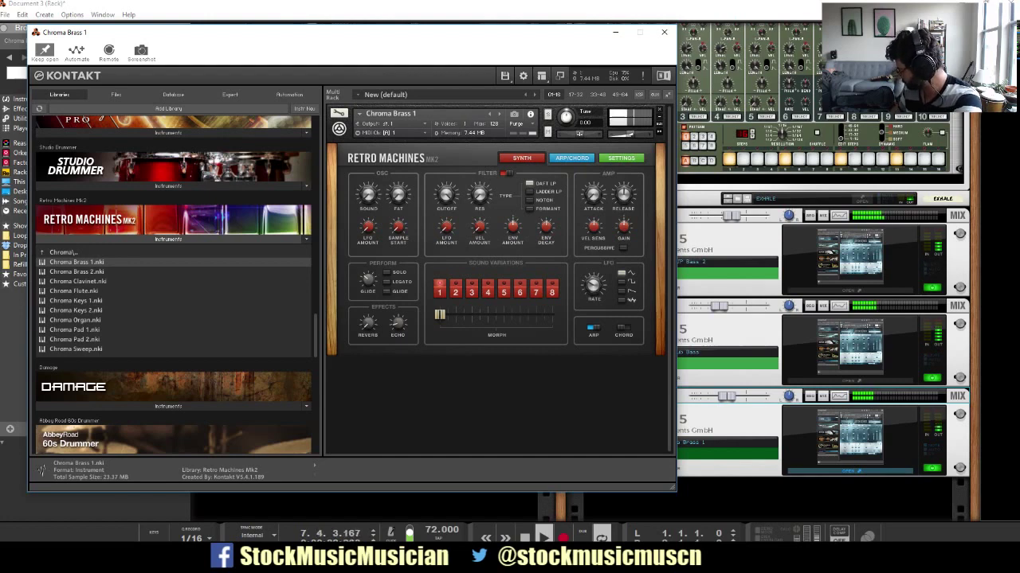
left_click_drag(439, 315, 476, 315)
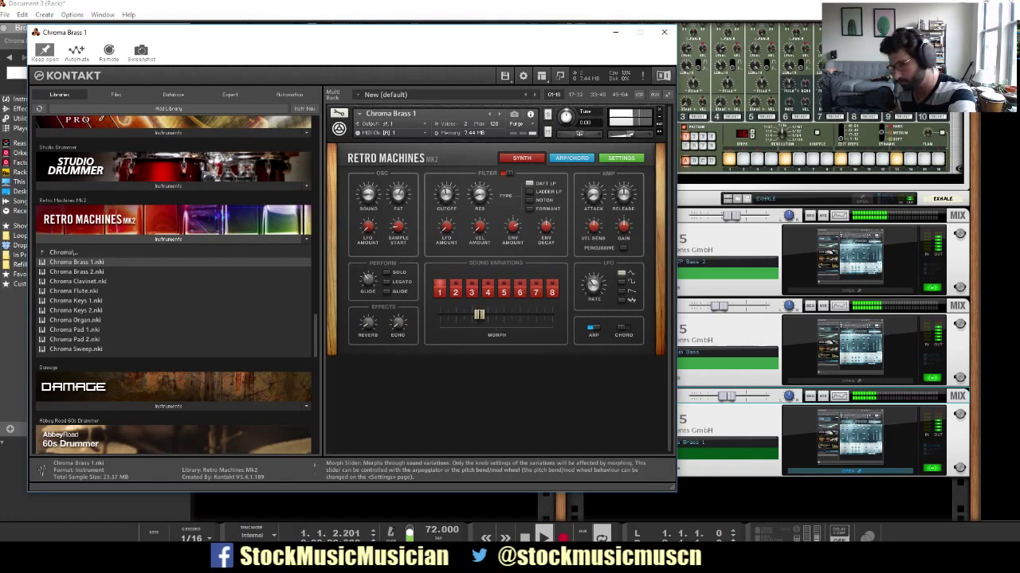
left_click(504, 292)
left_click(487, 289)
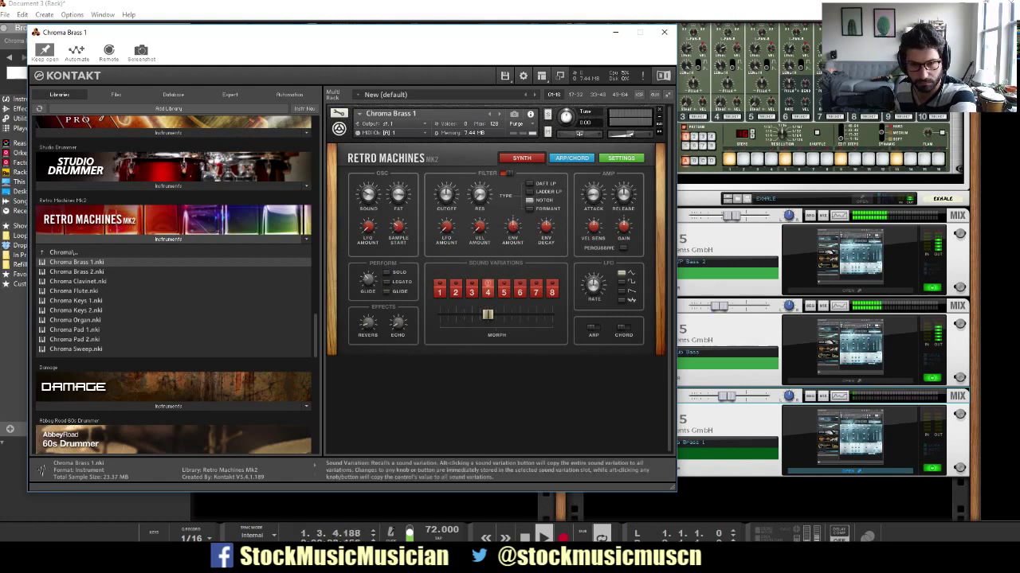
left_click(472, 289)
left_click(456, 289)
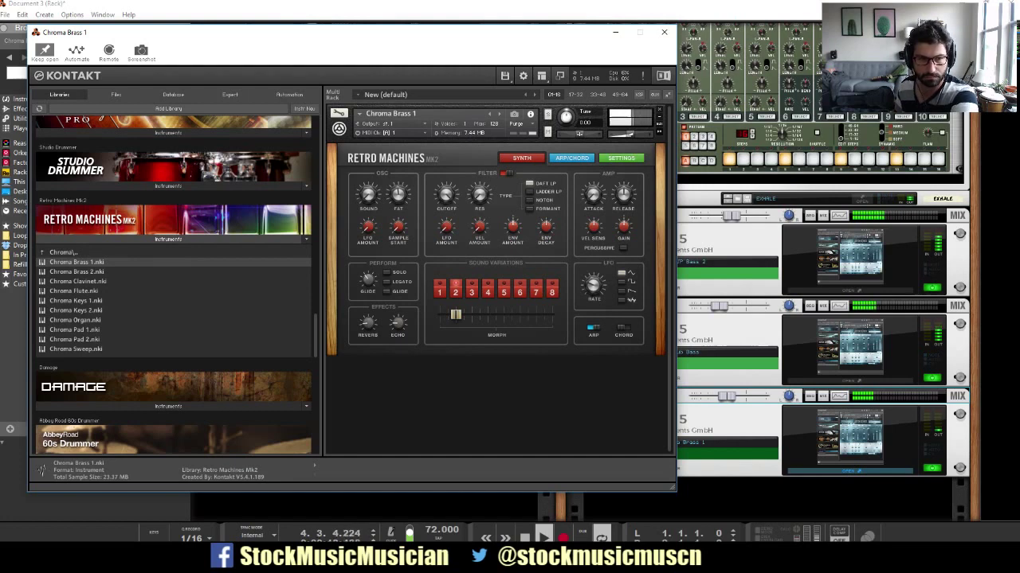
Replace Chroma Brass 1 with Chroma Clavinet, turn on its arpeggiator, and stop playback.
left_click(78, 281)
double_click(77, 281)
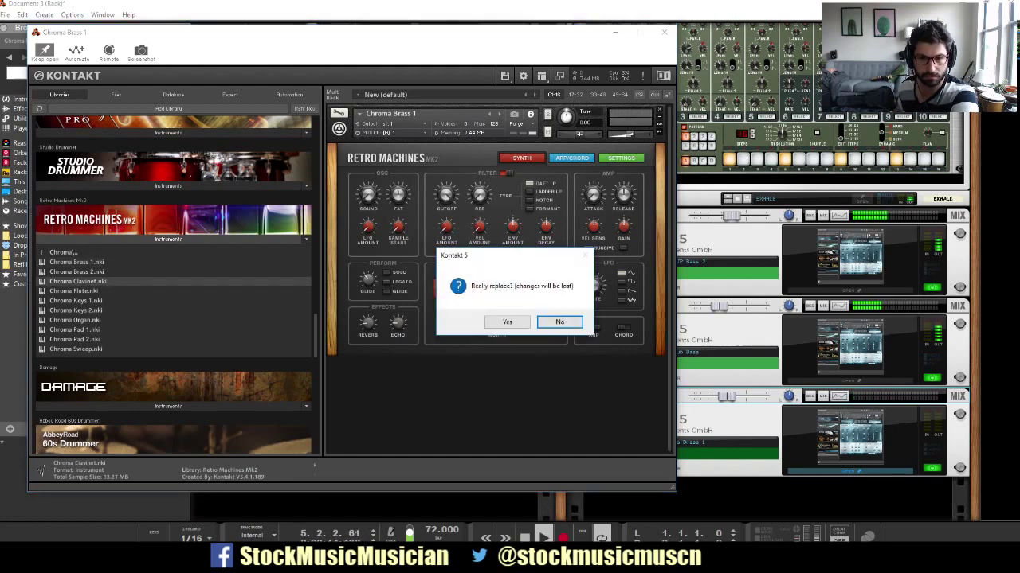
key("y")
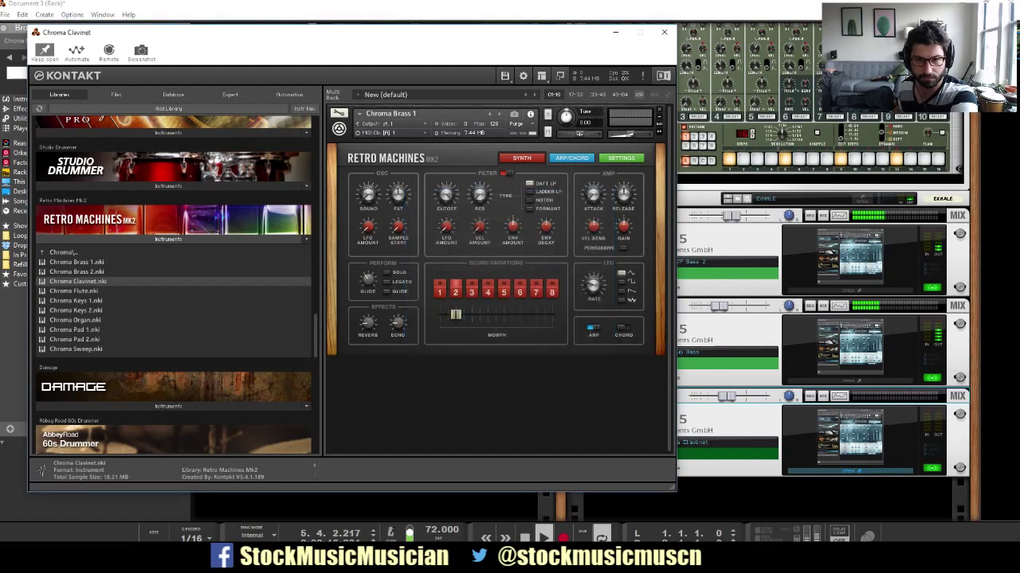
left_click(593, 328)
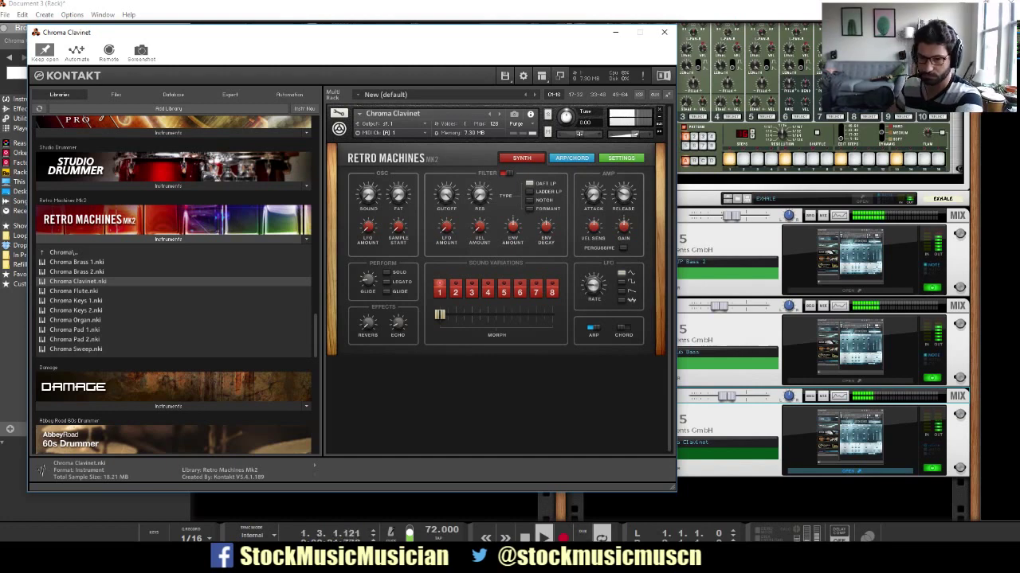
left_click(525, 537)
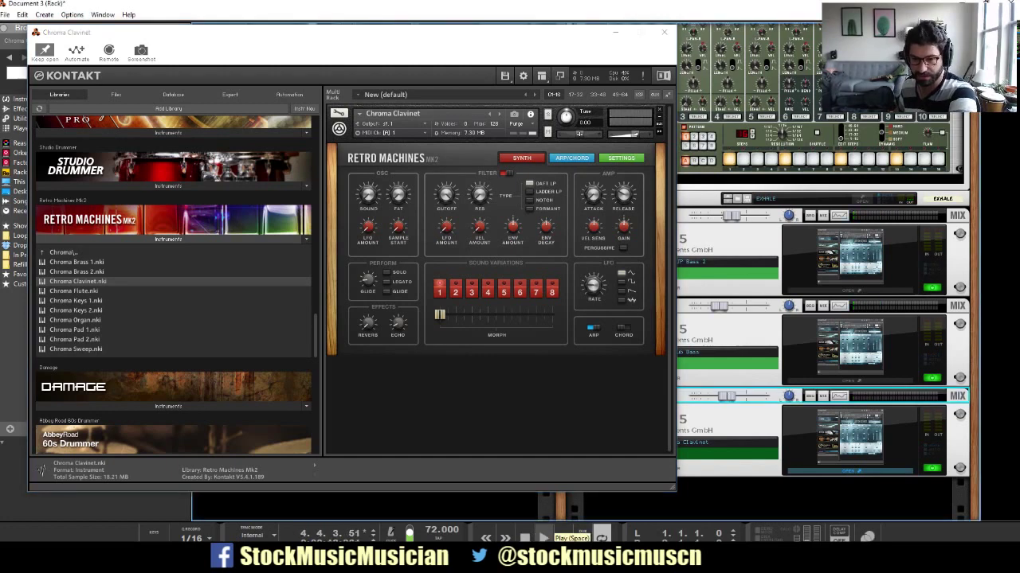
Record a Chroma Clavinet part from the start of the song.
left_click(524, 538)
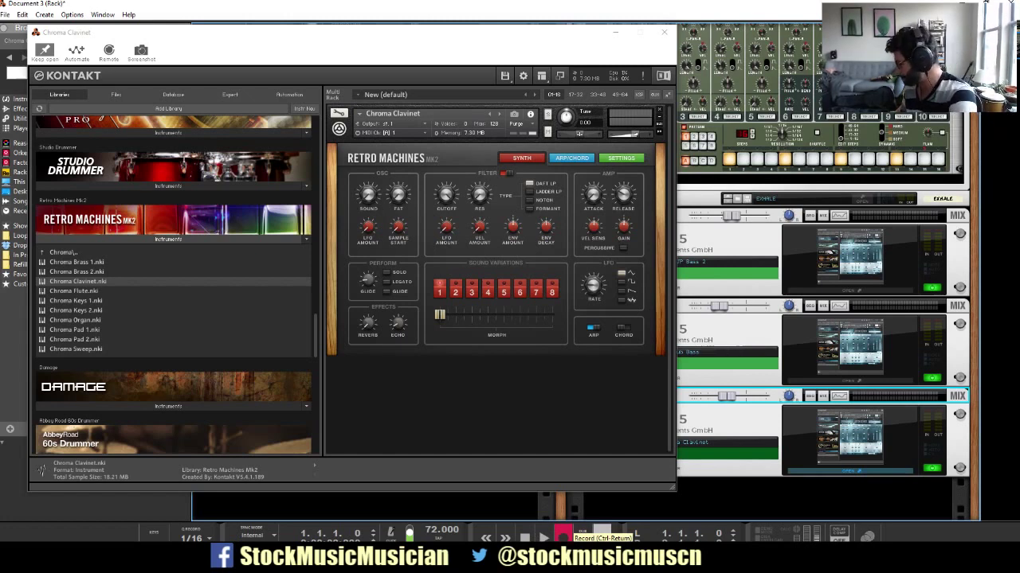
key("space")
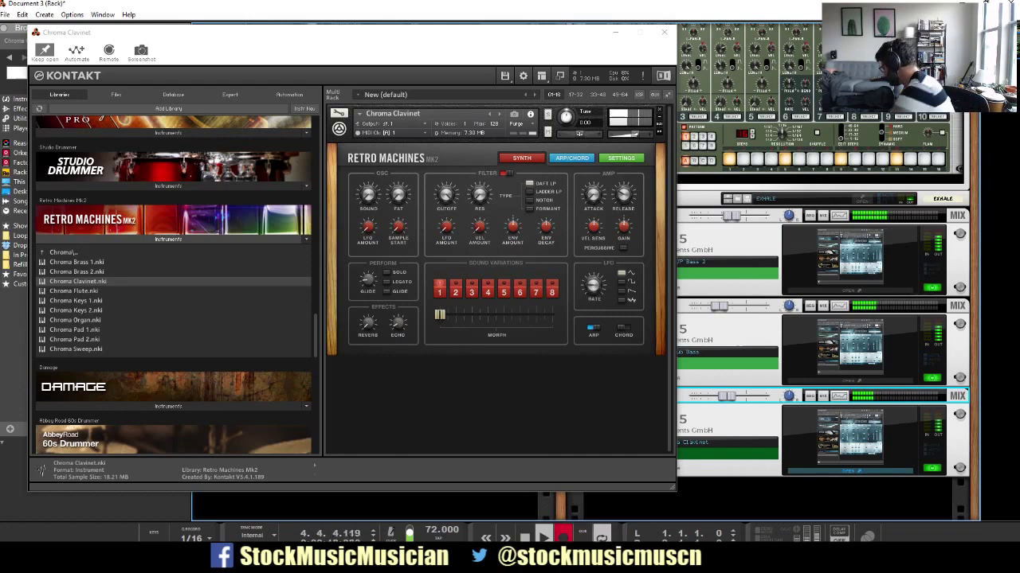
key("space")
Trim the recorded Chroma Clavinet clip to four bars in the sequencer and duplicate it to start at bar 5.
key("F7")
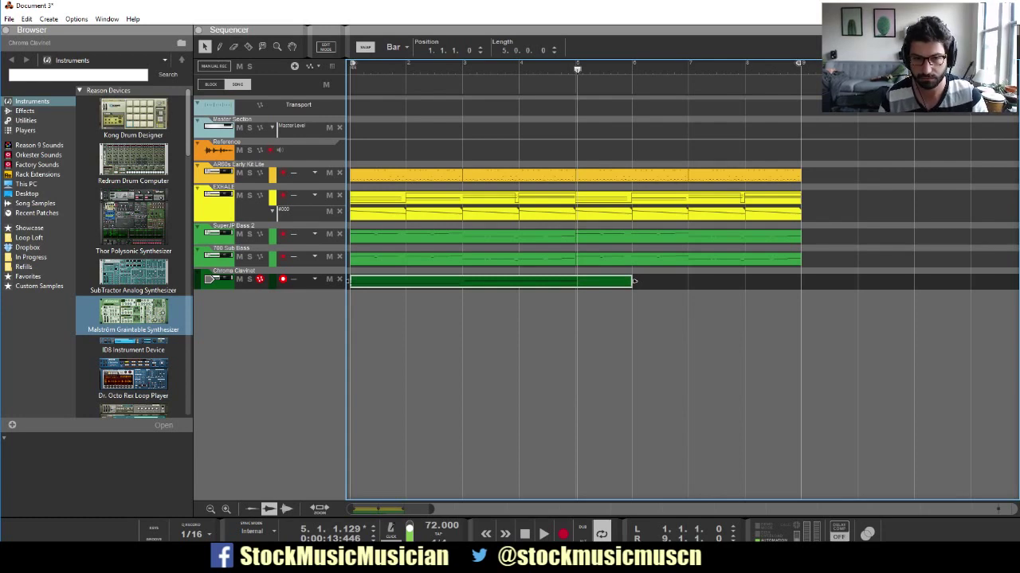
left_click_drag(633, 282, 575, 281)
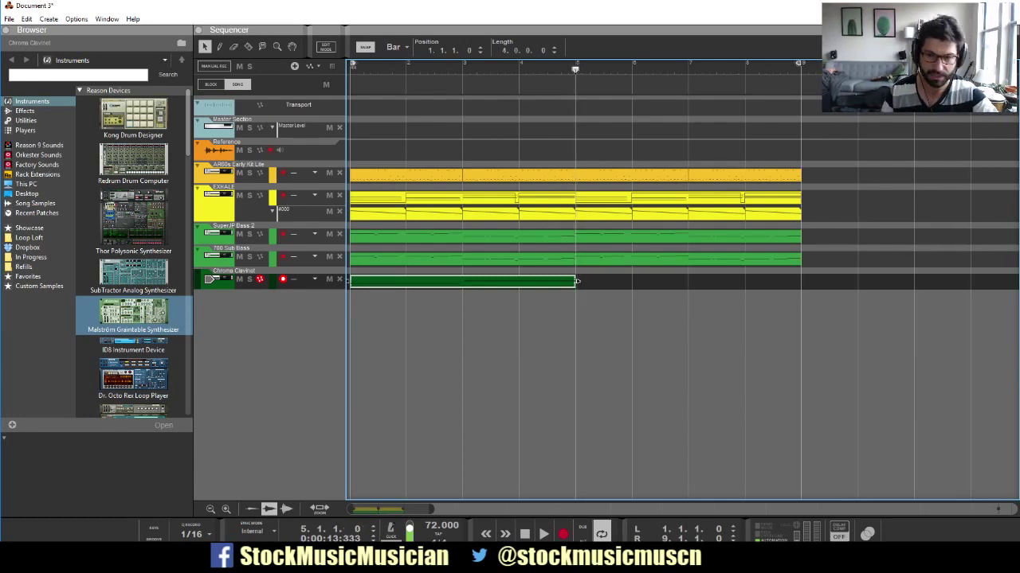
key("ctrl+d")
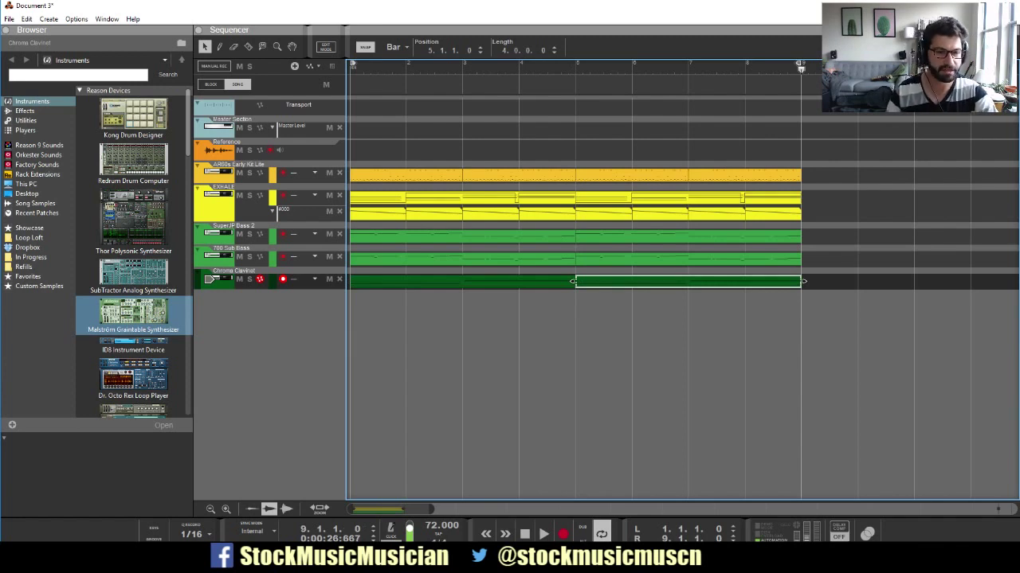
Play the song from the start, check the live chat on the YouTube dashboard, and return to the Chroma Clavinet window.
left_click(525, 533)
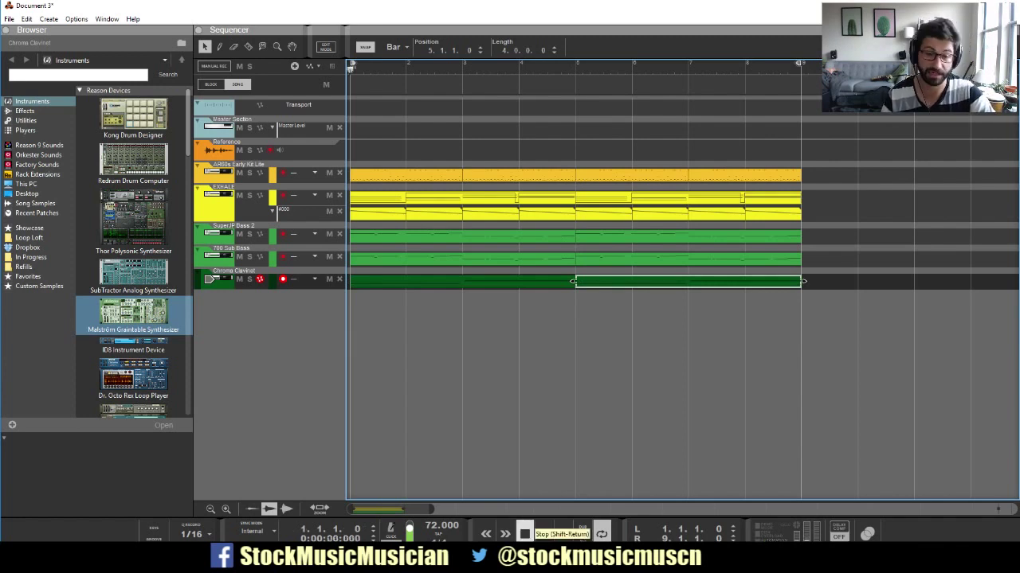
key("space")
key("alt+Tab")
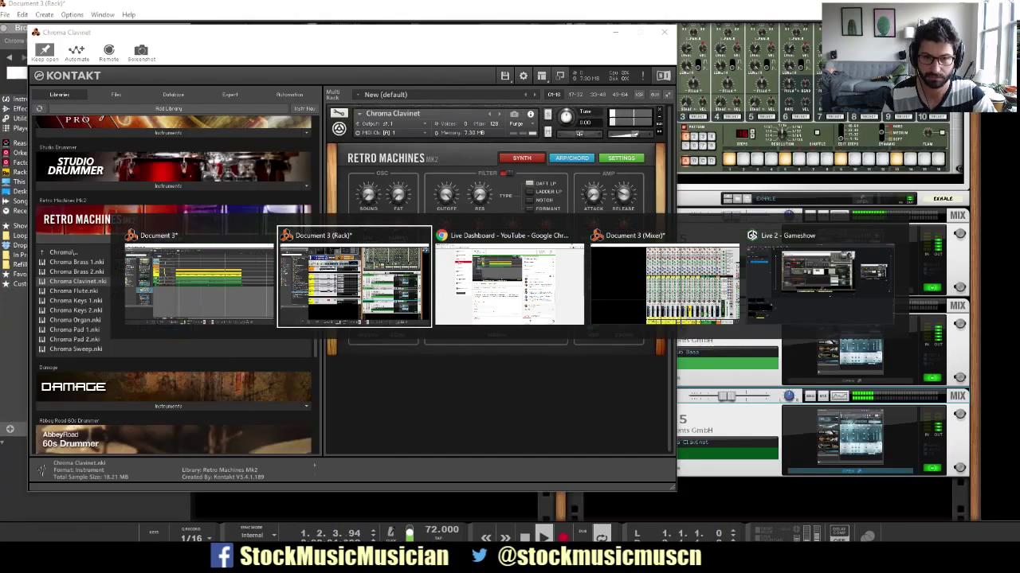
key("alt+Tab")
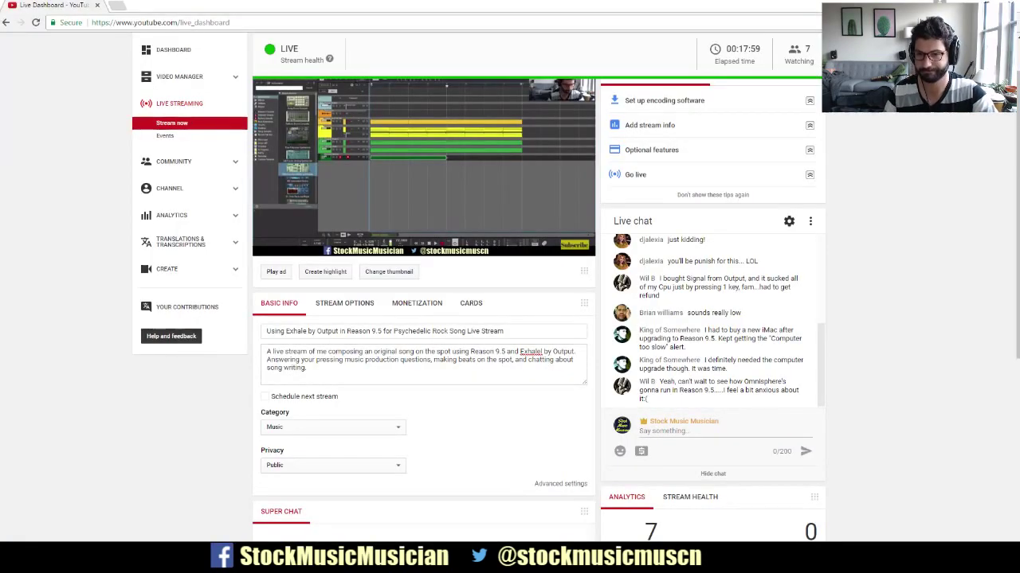
key("alt+Tab")
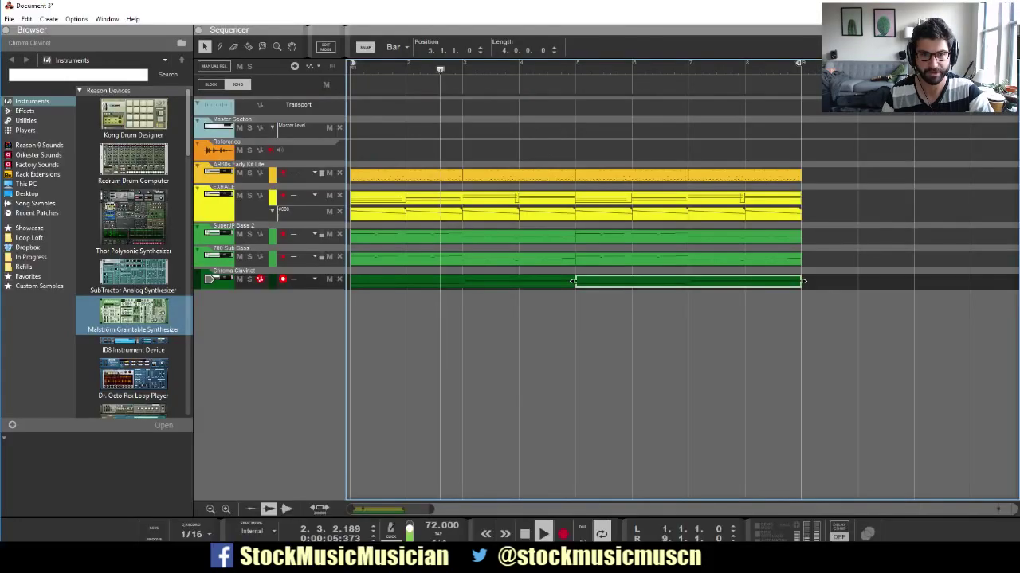
key("alt+Tab")
key("Tab")
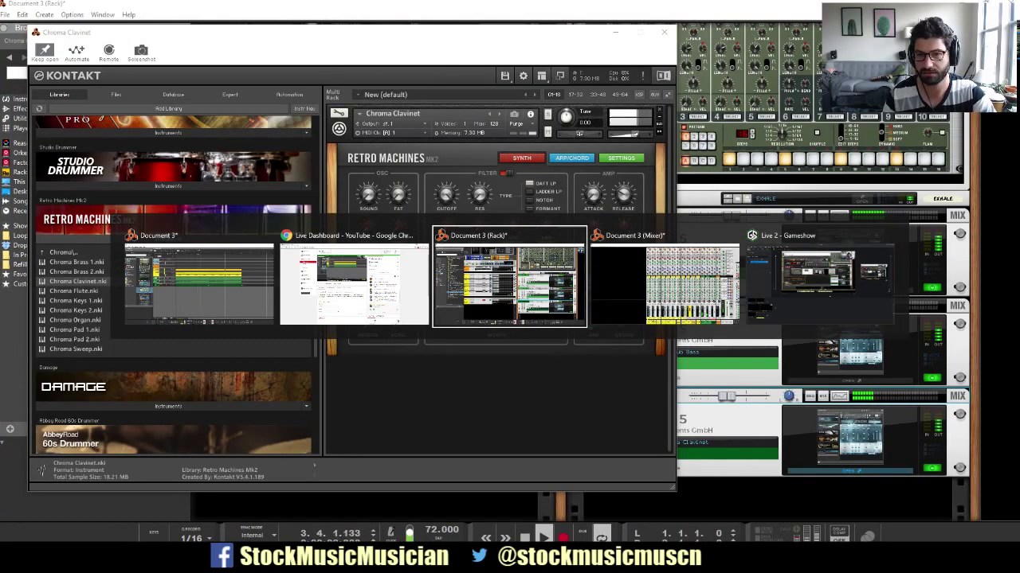
key("alt")
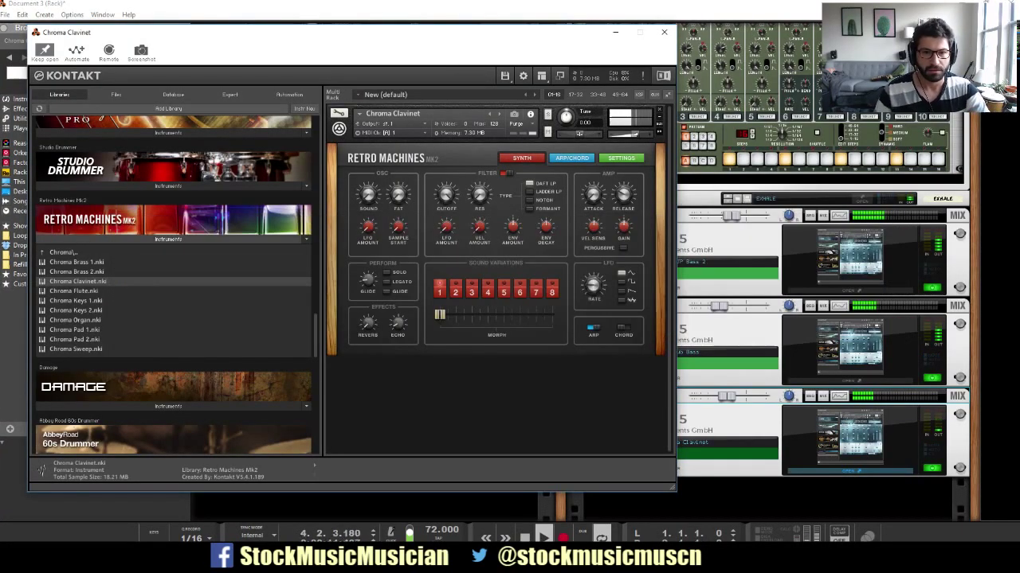
Nudge the Chroma Clavinet morph slider slightly above its minimum and close the instrument window.
left_click_drag(439, 314, 441, 315)
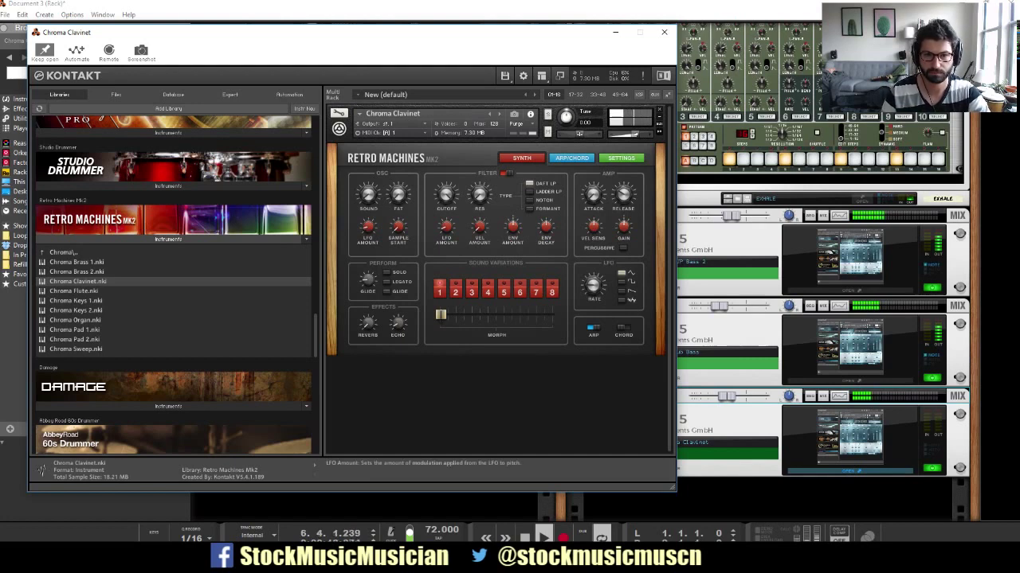
left_click(623, 248)
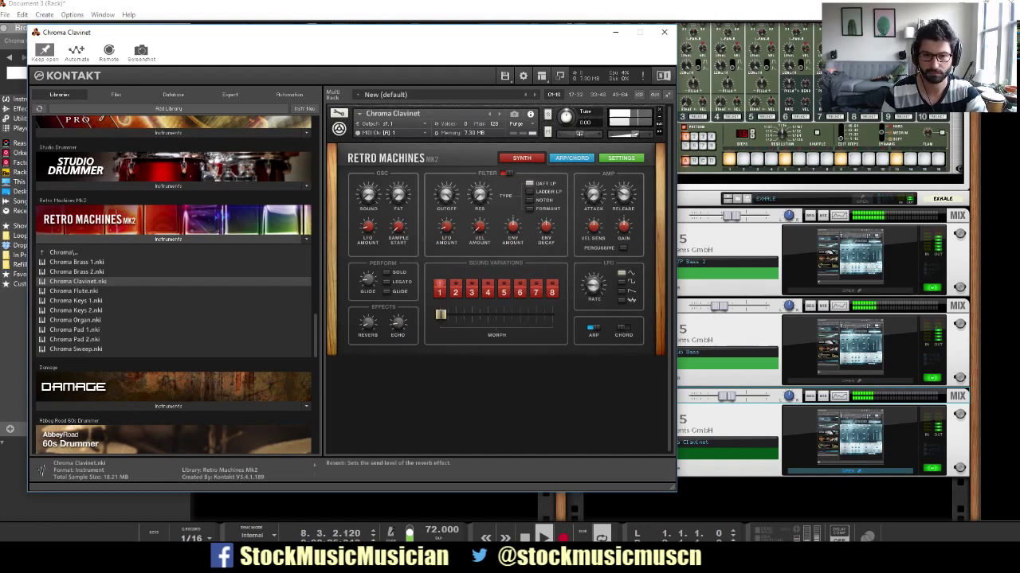
left_click(664, 32)
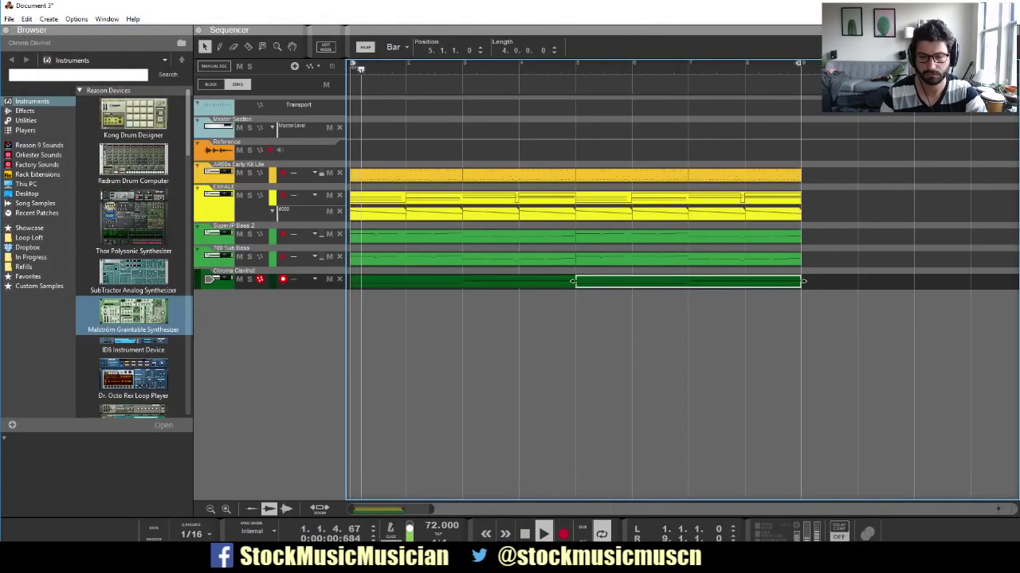
Stop playback and add a Native Instruments Massive synth to the rack below Chroma Clavinet.
key("alt+Tab")
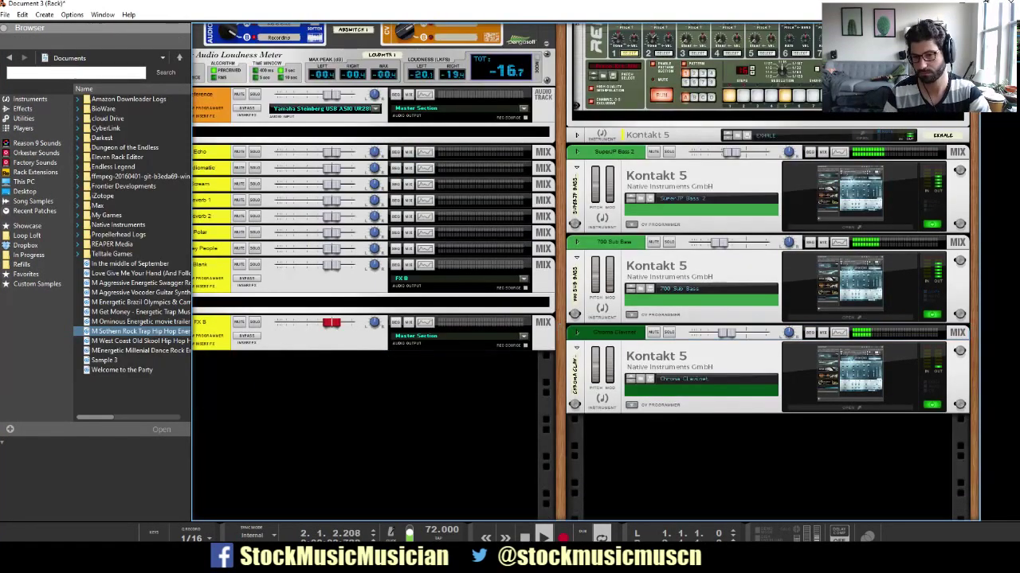
right_click(608, 312)
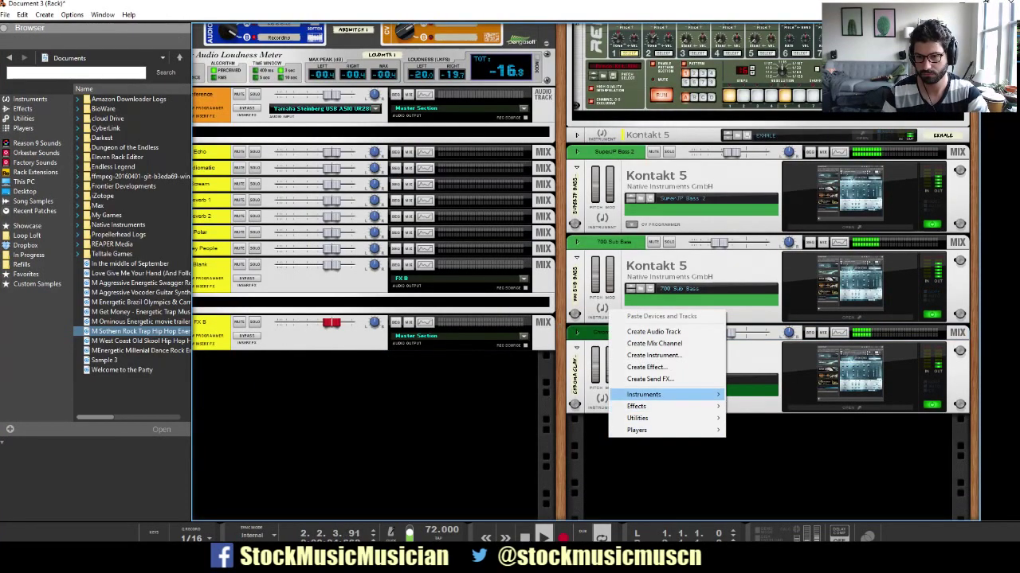
mouse_move(669, 394)
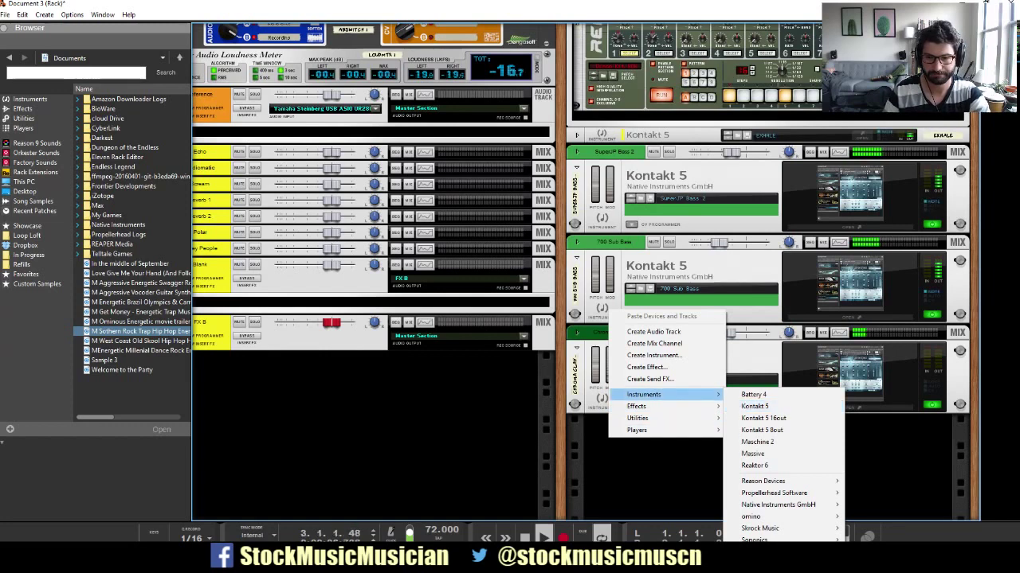
key("Escape")
key("space")
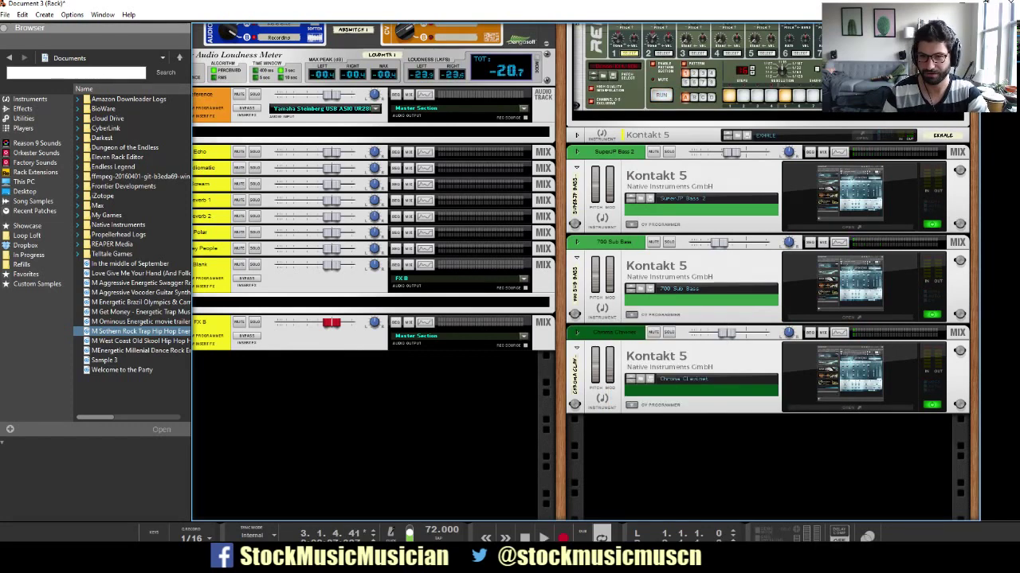
right_click(655, 313)
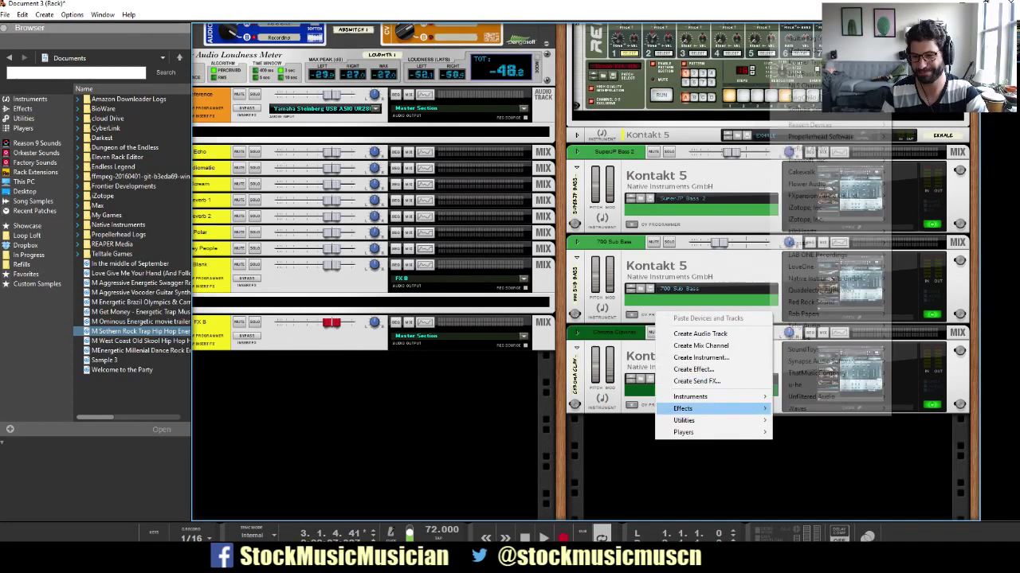
mouse_move(701, 397)
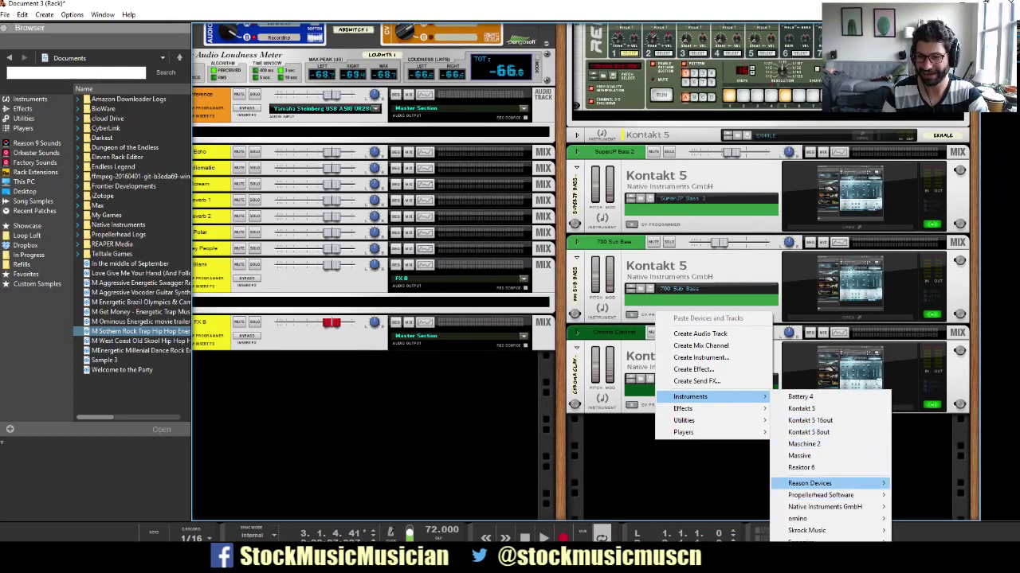
mouse_move(809, 483)
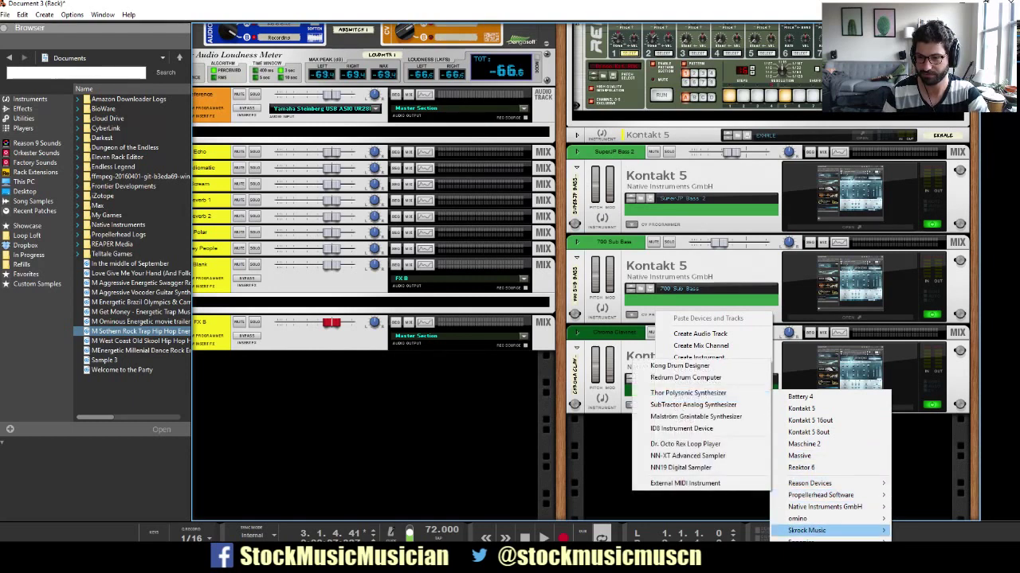
mouse_move(836, 507)
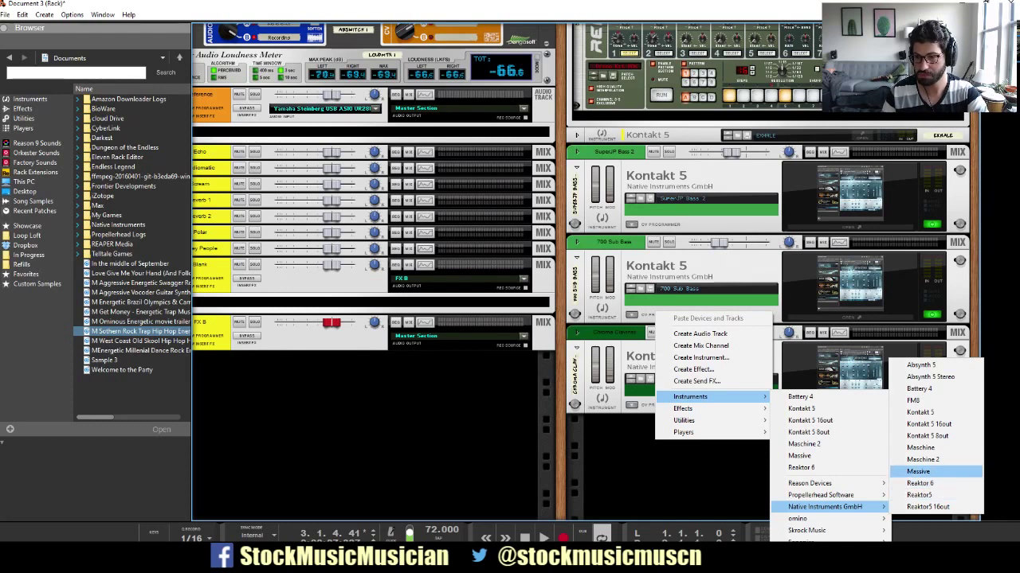
left_click(918, 471)
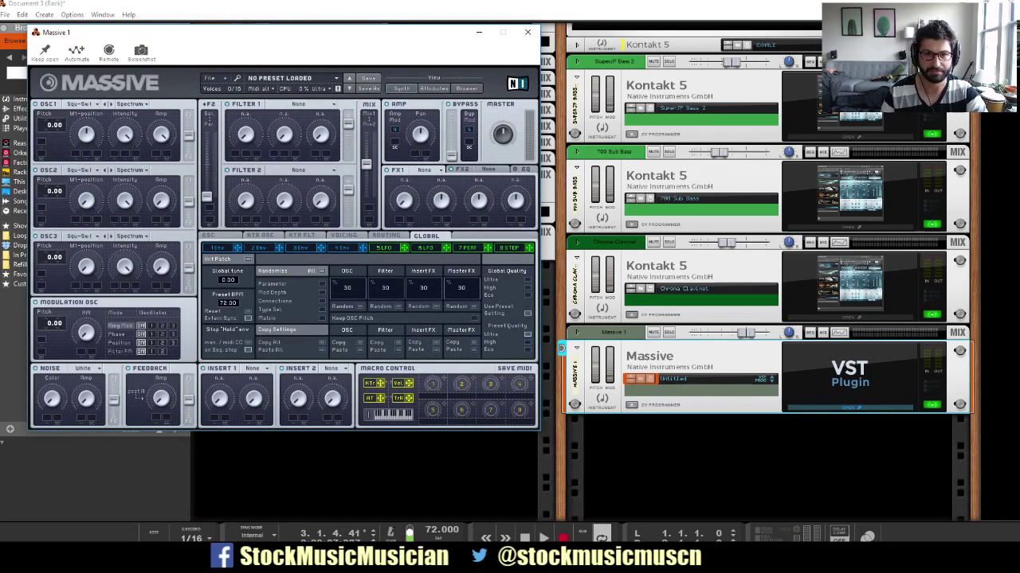
Filter Massive's sounds to Organ and Pipe Organ, audition Amsterdamned, and load Digital Pipe Organ.
left_click(467, 89)
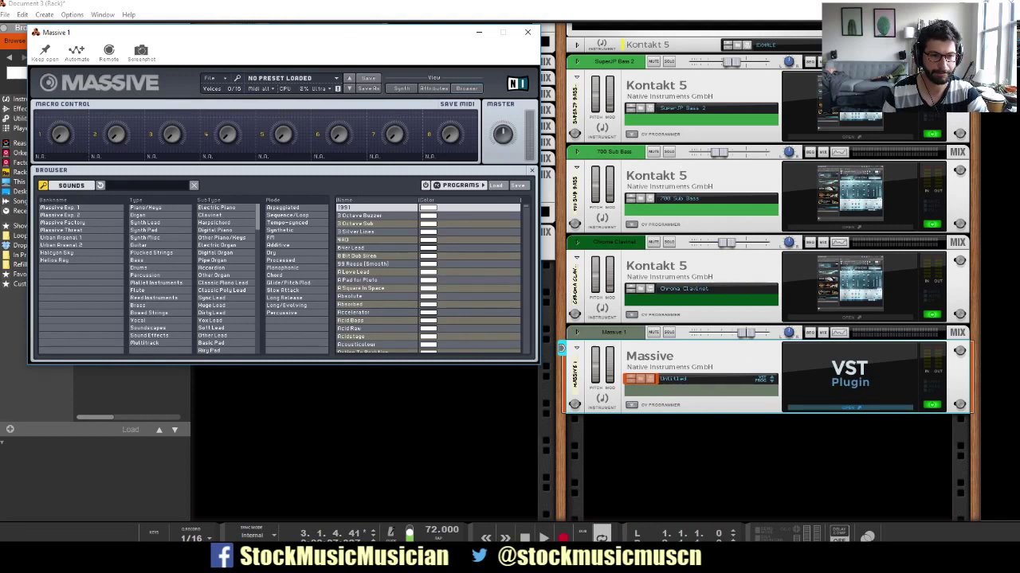
left_click(160, 215)
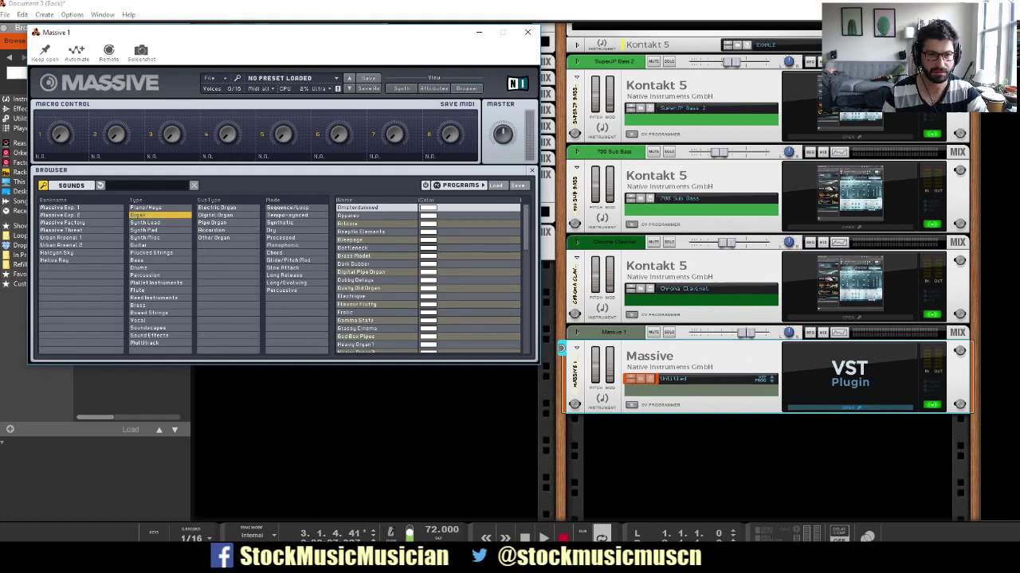
left_click(227, 222)
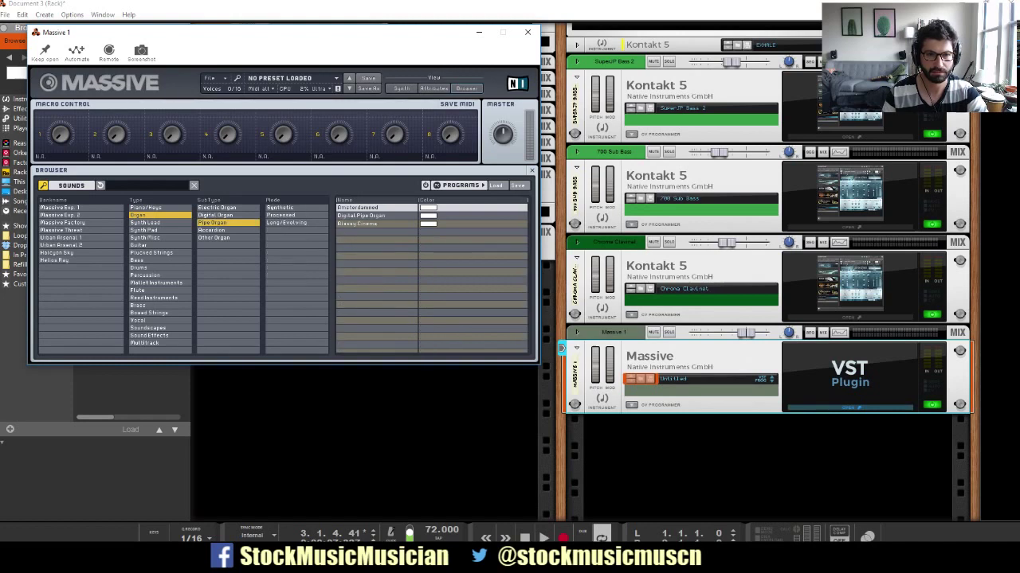
double_click(376, 207)
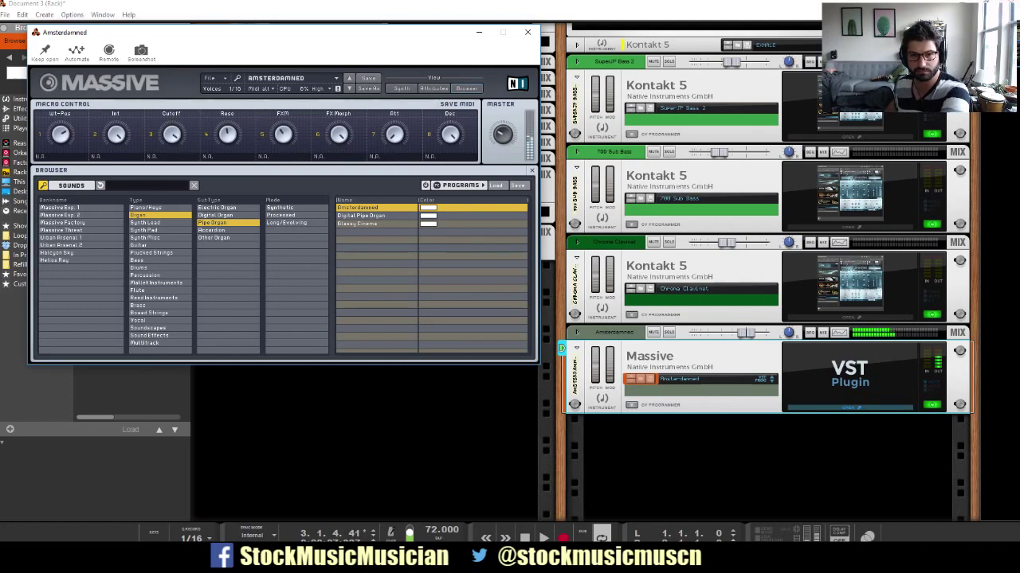
double_click(376, 215)
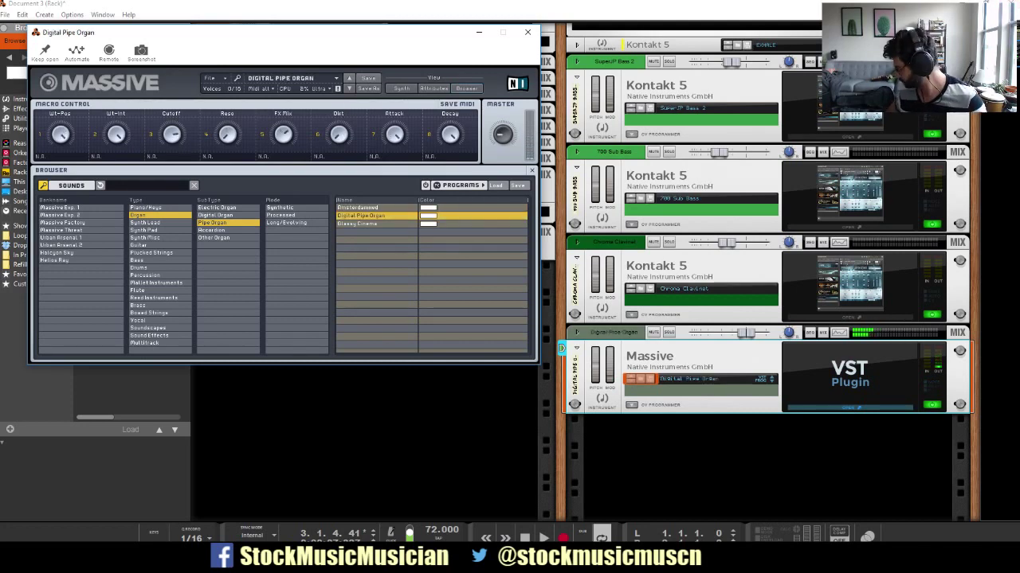
Play the song with Digital Pipe Organ, lower the organ's channel level, and stop playback.
key("space")
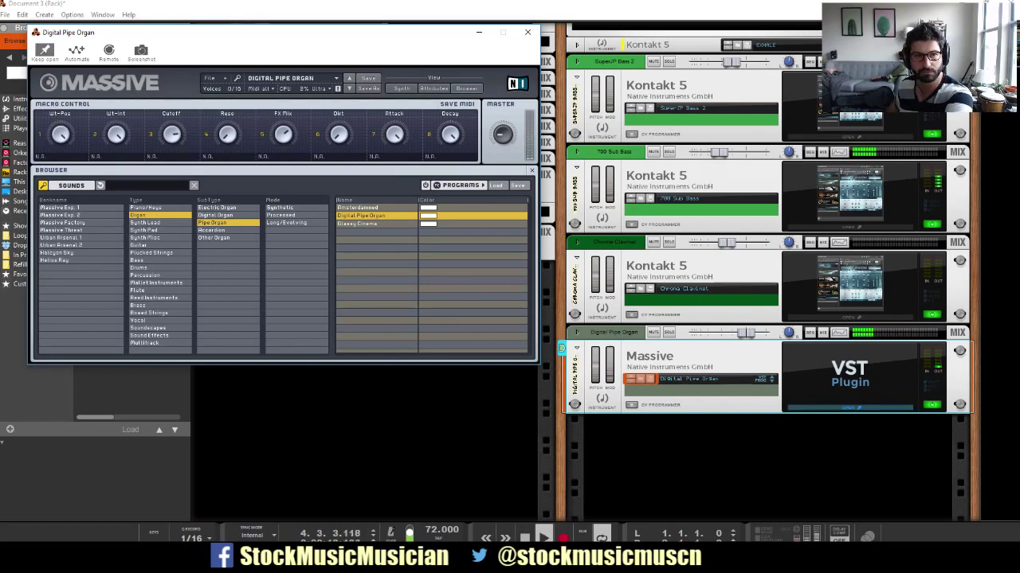
left_click_drag(745, 333, 721, 333)
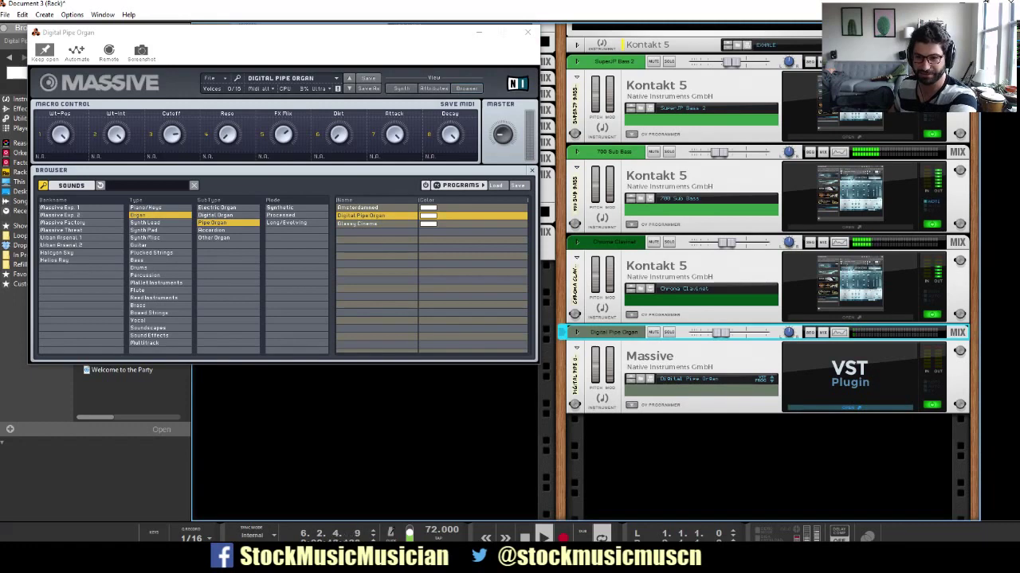
key("space")
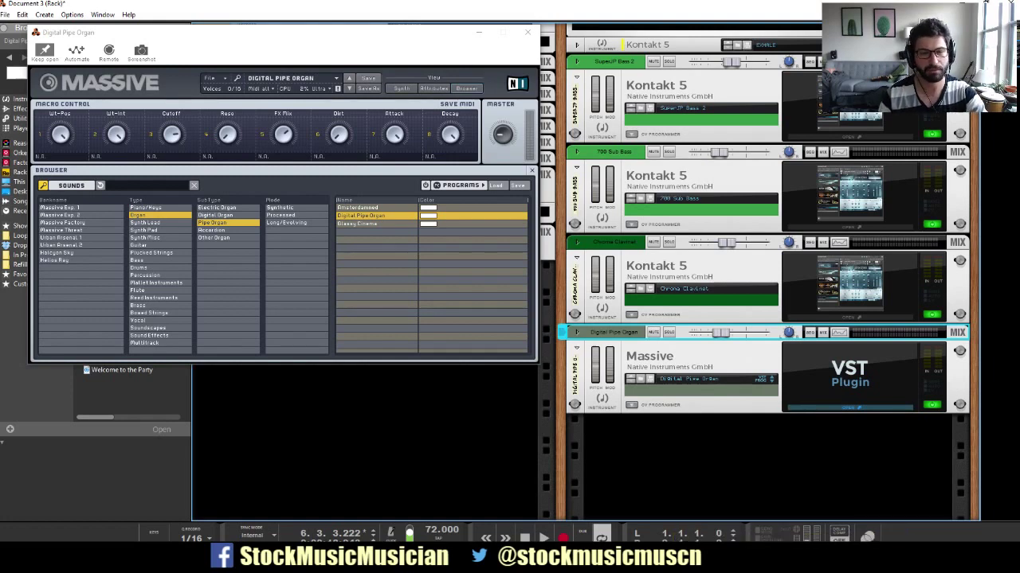
Set up a mixer channel bounce of AR60s Early Kit Lite, EXHALE, SuperJP Bass 2, 700 Sub Bass, Chroma Clavinet and Digital Pipe Organ.
key("alt+Tab")
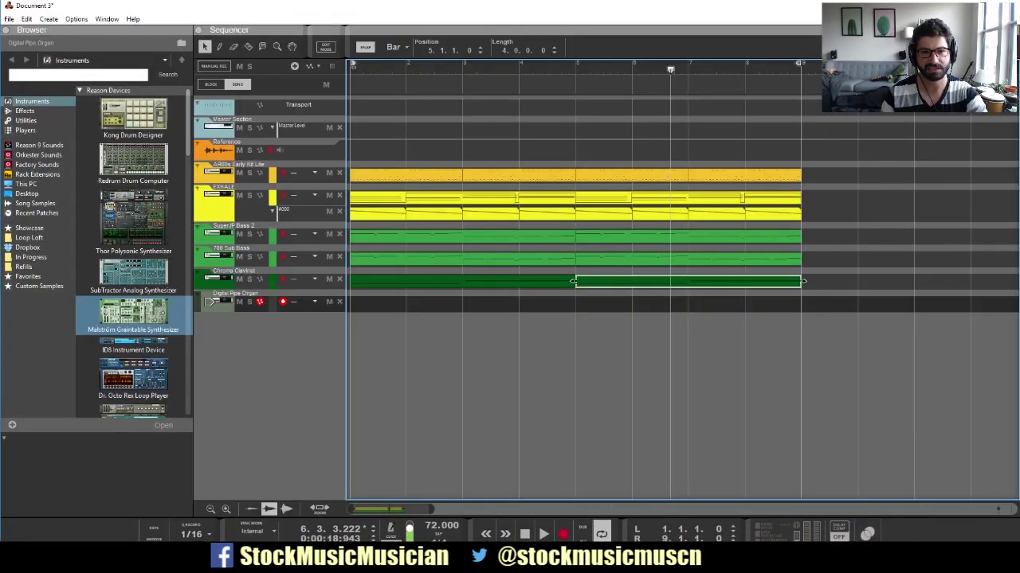
key("alt+e")
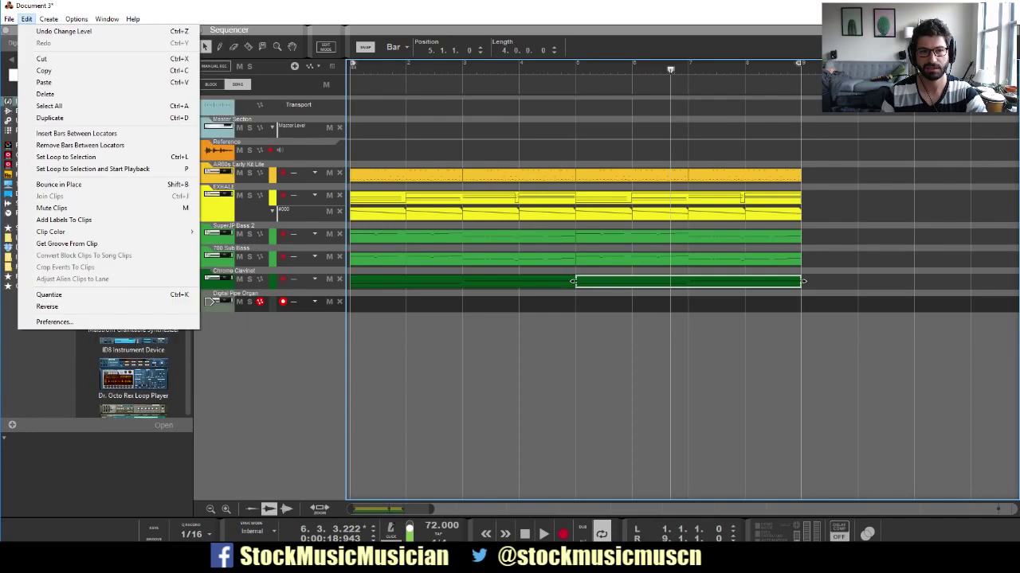
key("Left")
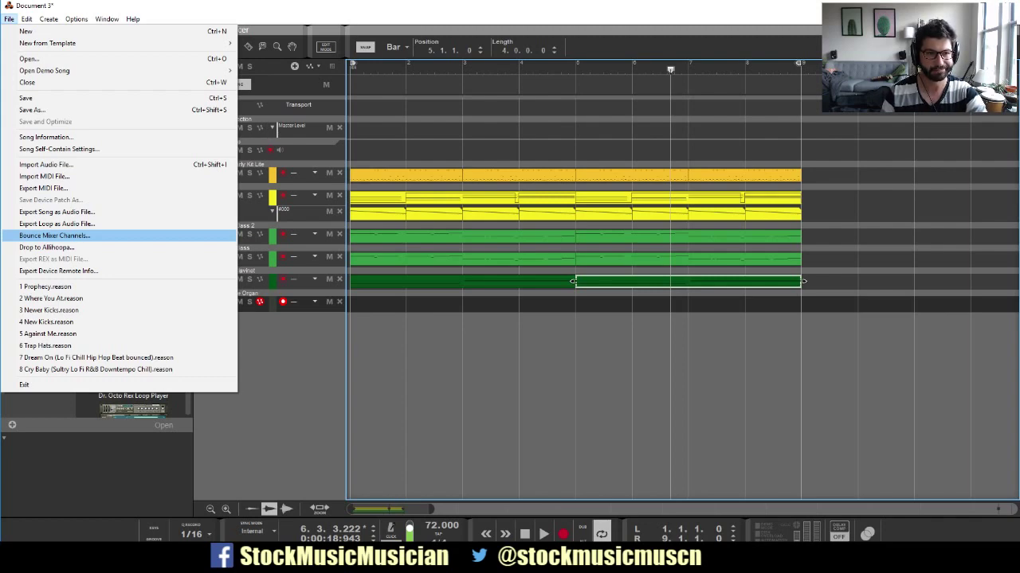
key("Return")
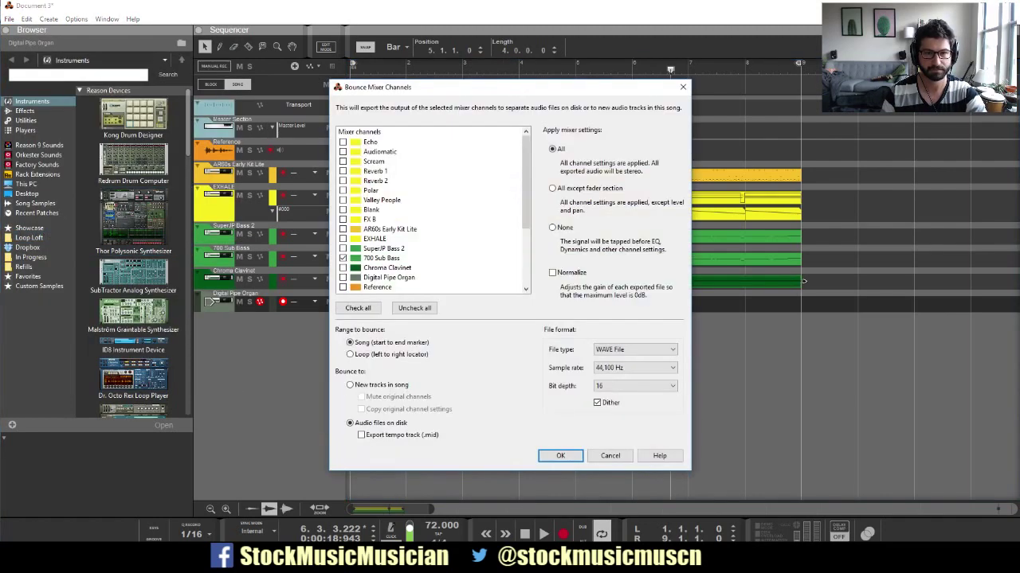
left_click(342, 249)
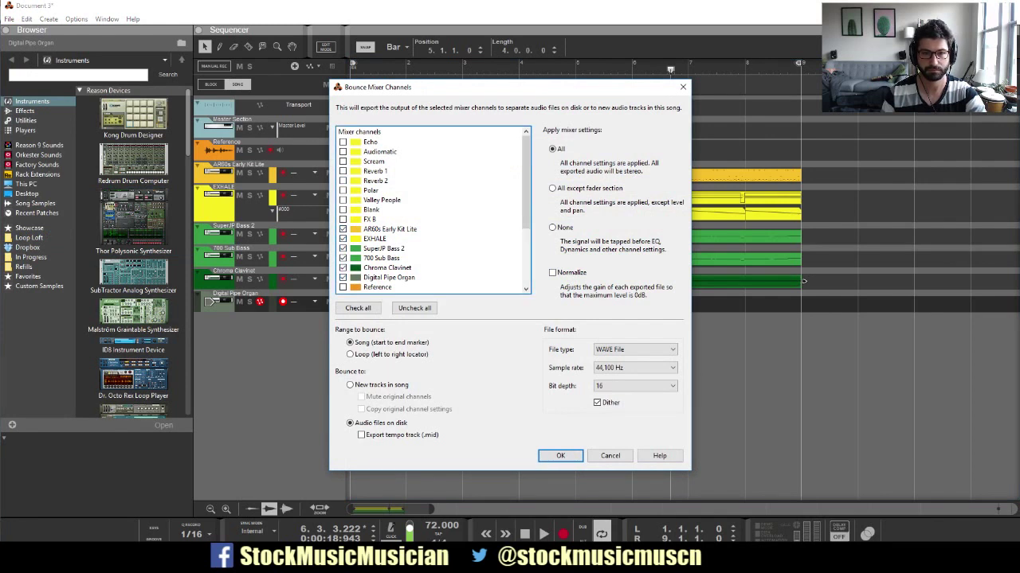
scroll(433, 211, "down", 3)
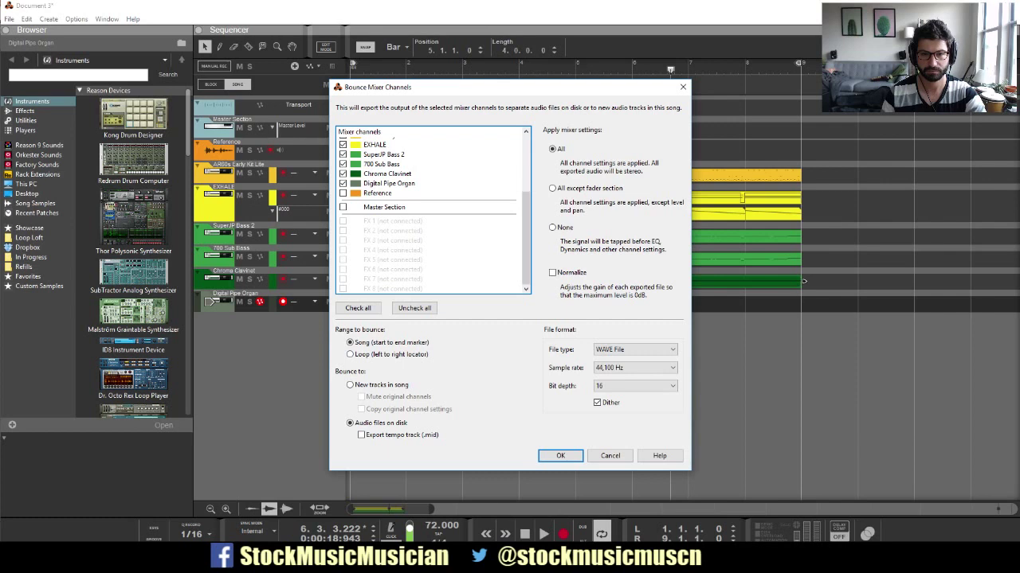
Bounce the selected channels over the loop range to new tracks in the song.
left_click(350, 355)
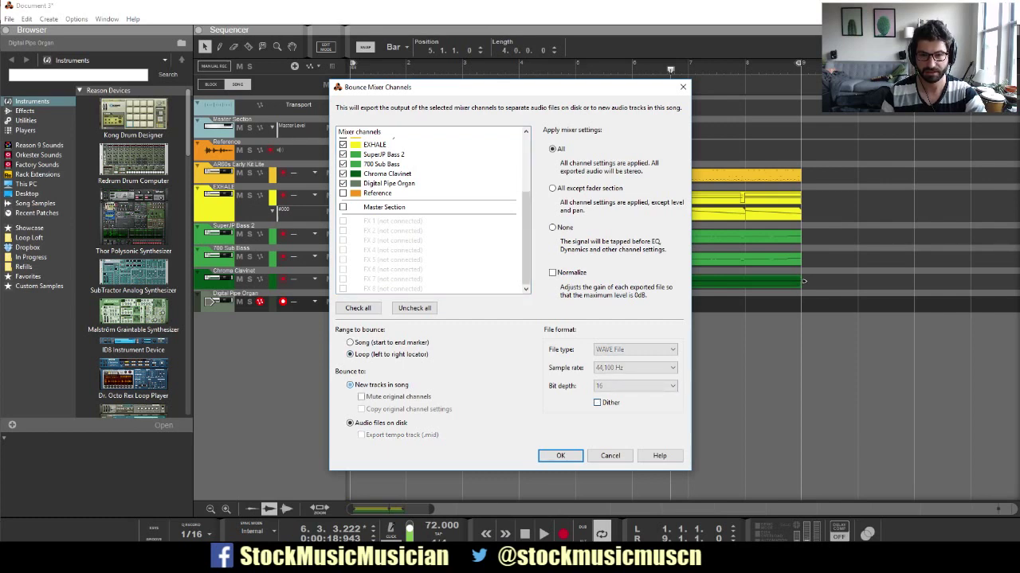
left_click(350, 385)
left_click(560, 456)
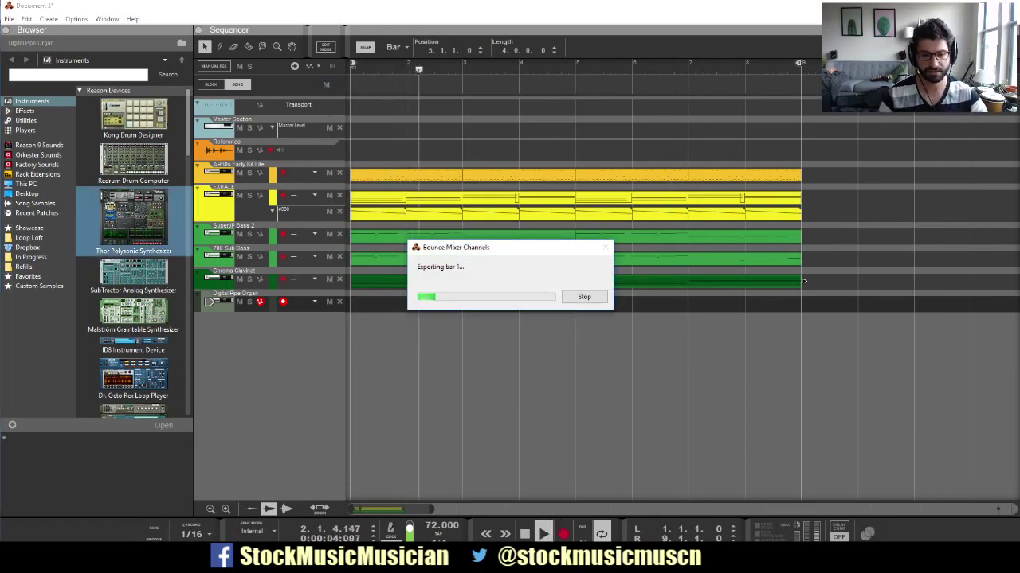
Check the live chat on the YouTube dashboard while the bounce runs, and return to the Reason sequencer.
key("alt+Tab")
key("alt+Tab")
key("alt+Tab")
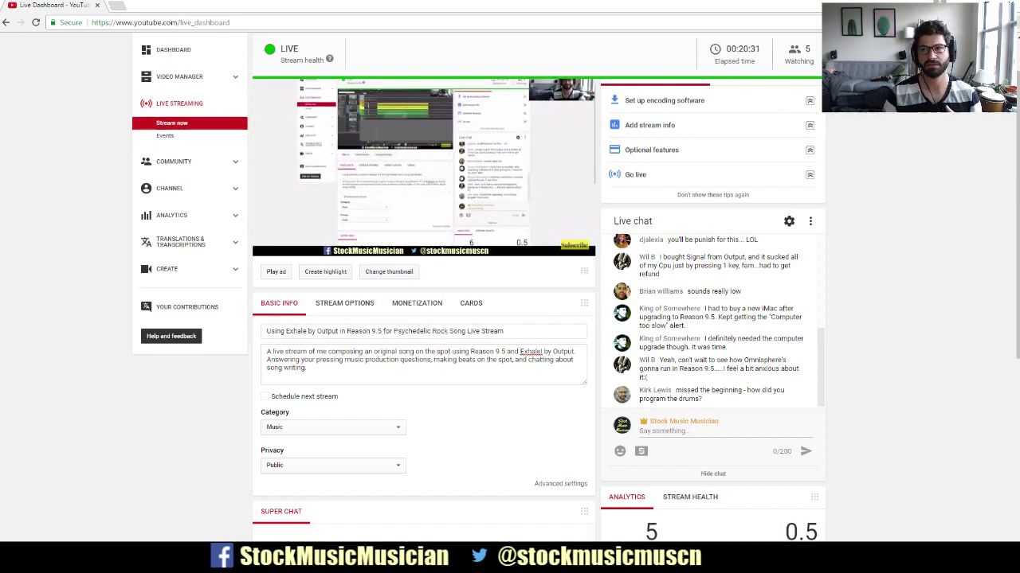
scroll(510, 287, "up", 1)
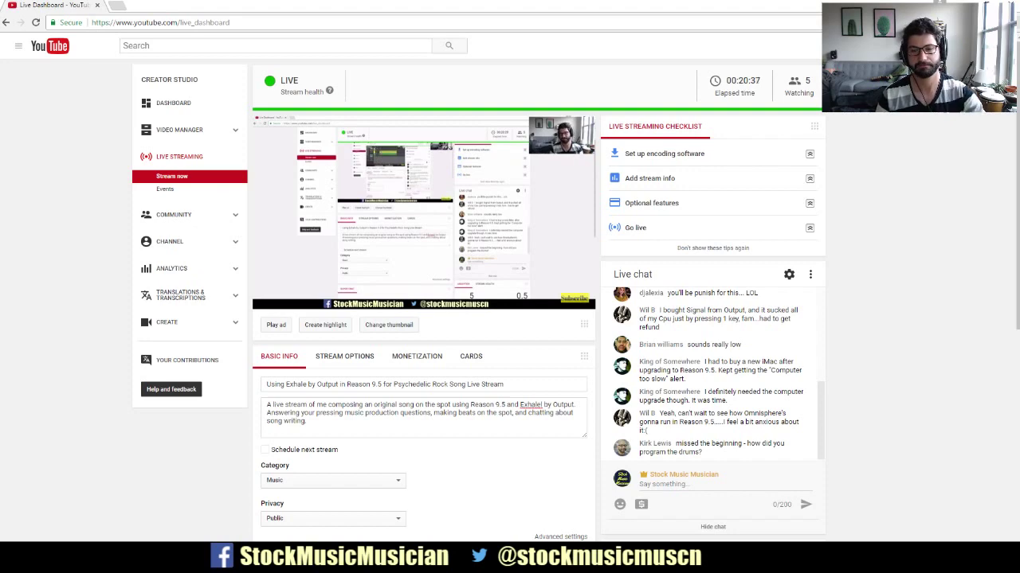
key("alt+Tab")
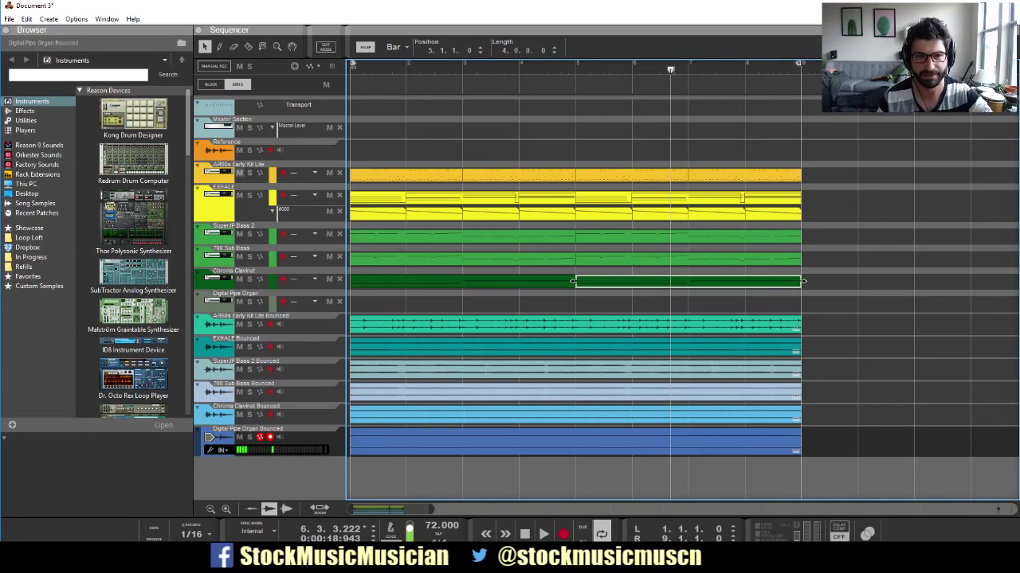
Mute the original, unbounced AR60s Early Kit Lite, EXHALE, SuperJP Bass 2, 700 Sub Bass and Chroma Clavinet tracks.
left_click(239, 173)
left_click(239, 195)
left_click(238, 234)
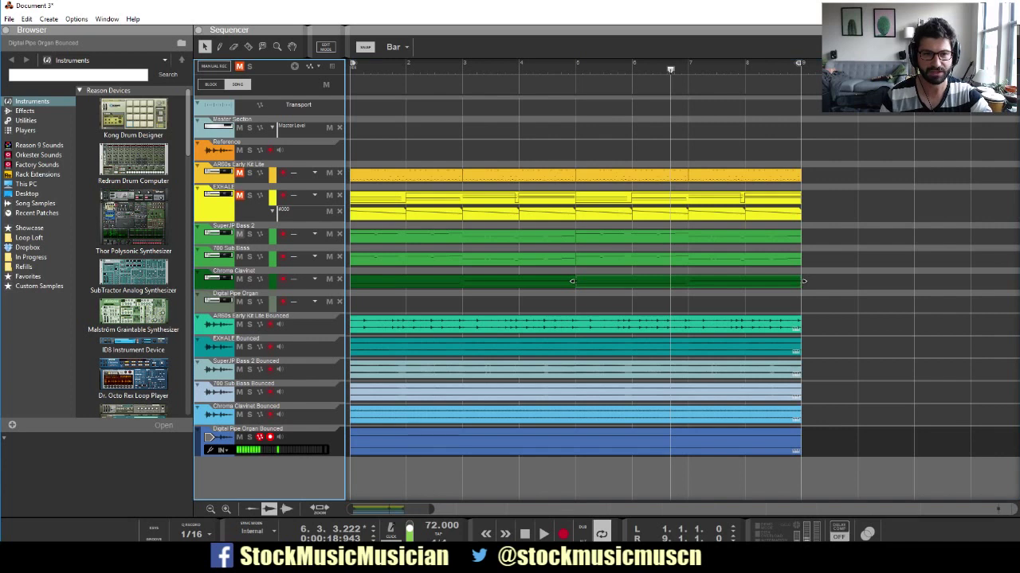
left_click(239, 256)
left_click(239, 279)
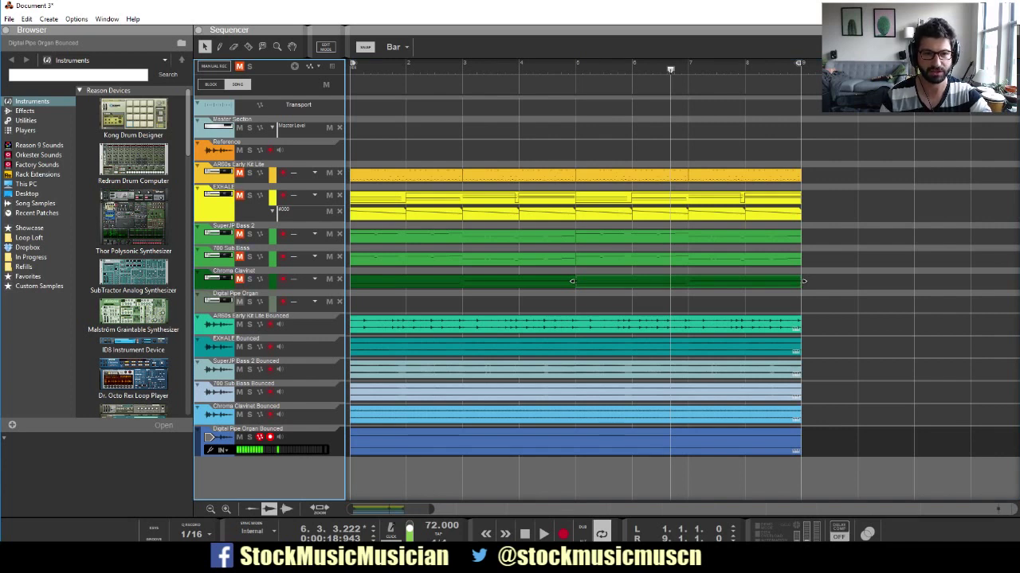
left_click(239, 302)
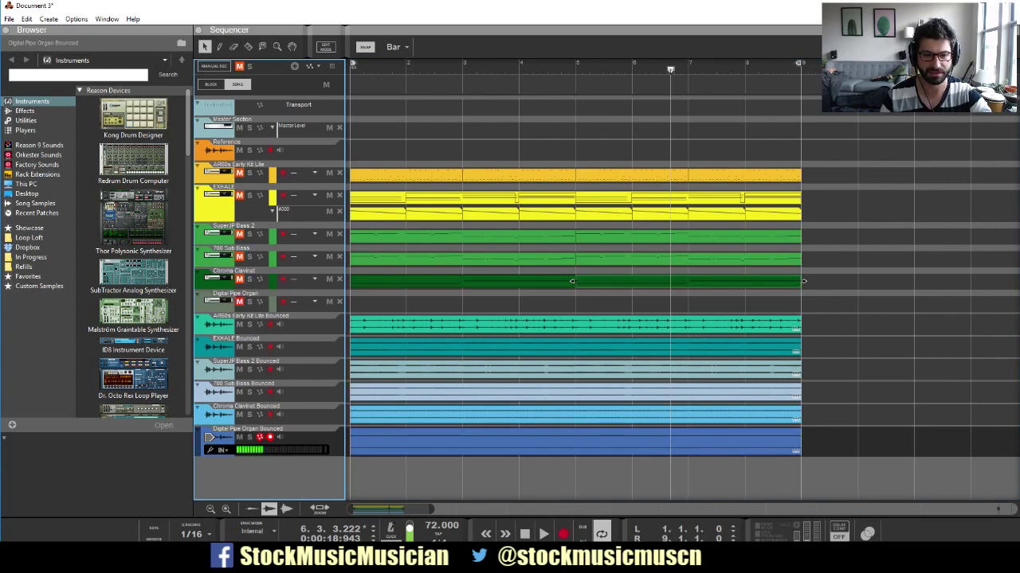
Play the bounced tracks from the song start and select the original Digital Pipe Organ track for recording.
key("KP_0")
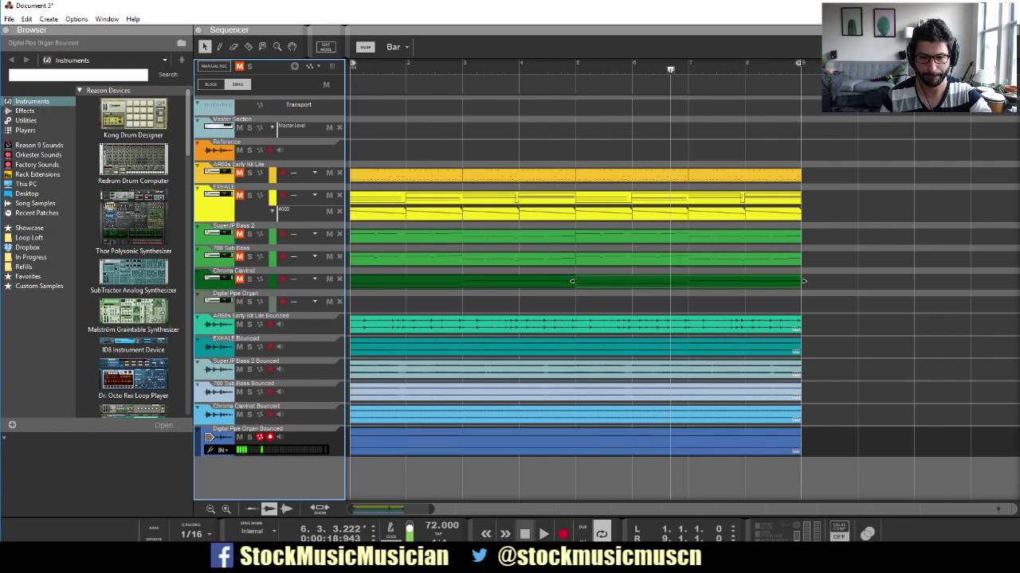
key("Home")
key("space")
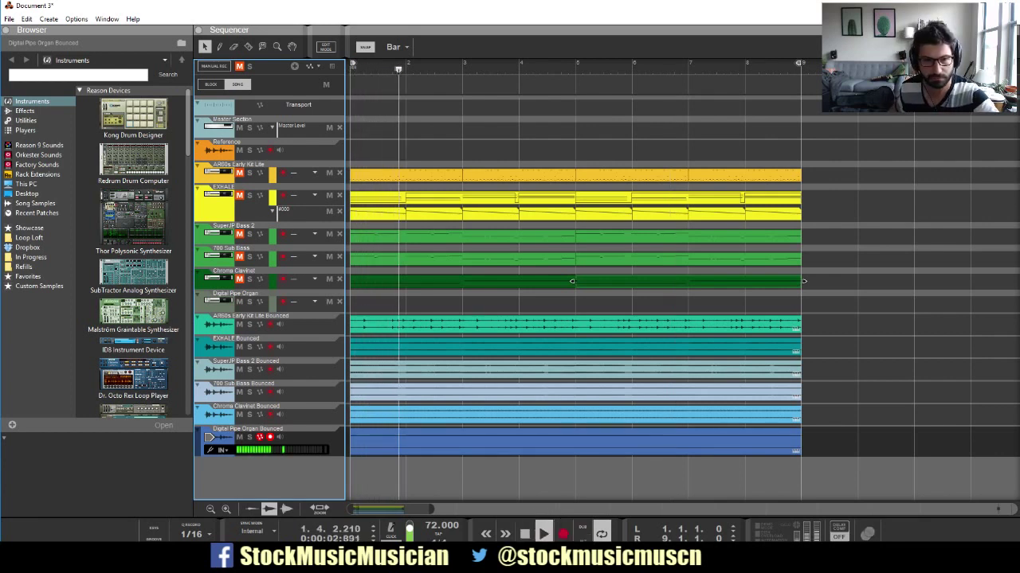
left_click(219, 302)
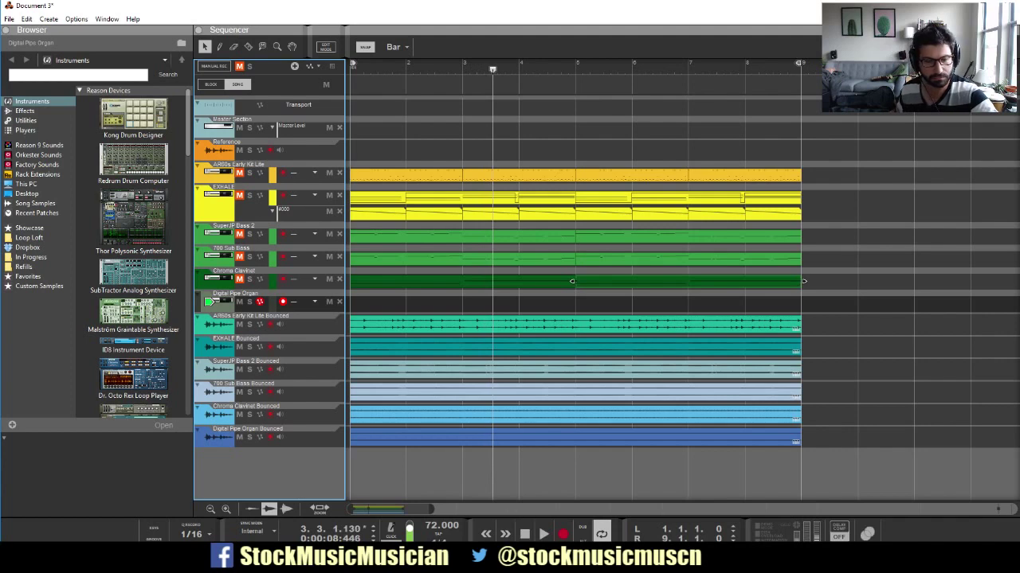
Raise the Digital Pipe Organ channel level to -6.73 dB in the rack and rehearse the part with the song playing.
key("alt+Tab")
key("alt+Tab")
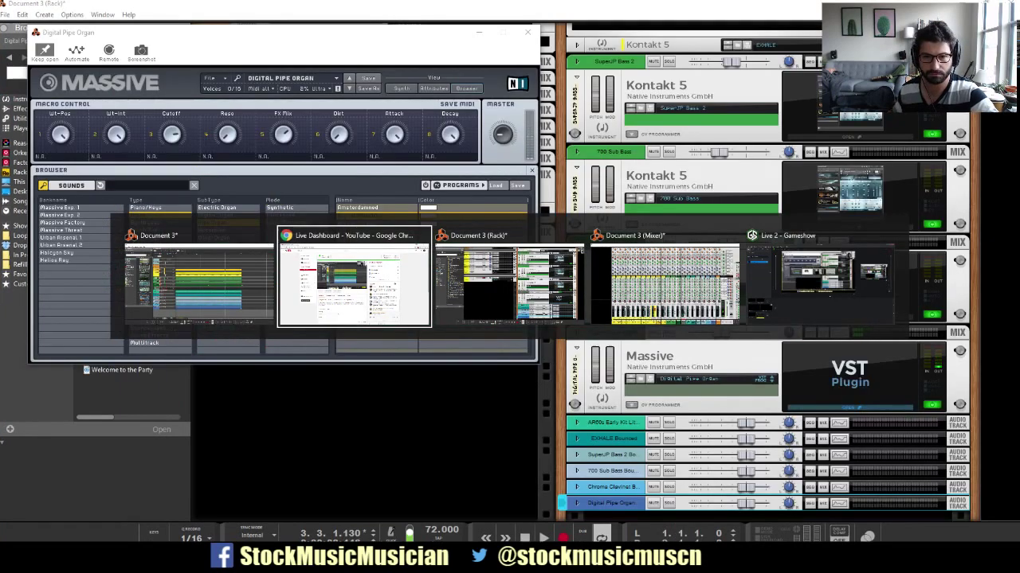
left_click_drag(720, 332, 733, 333)
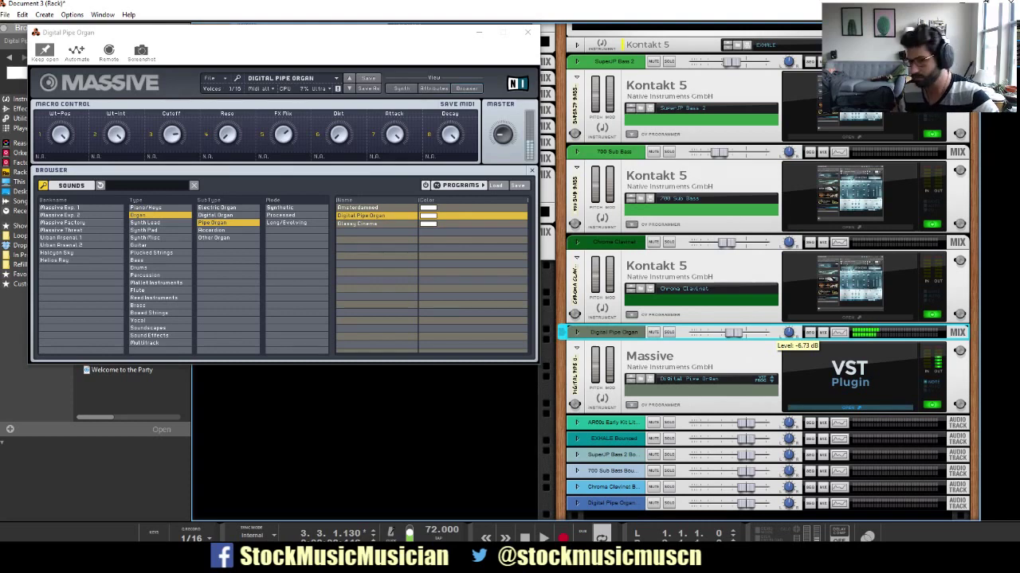
key("space")
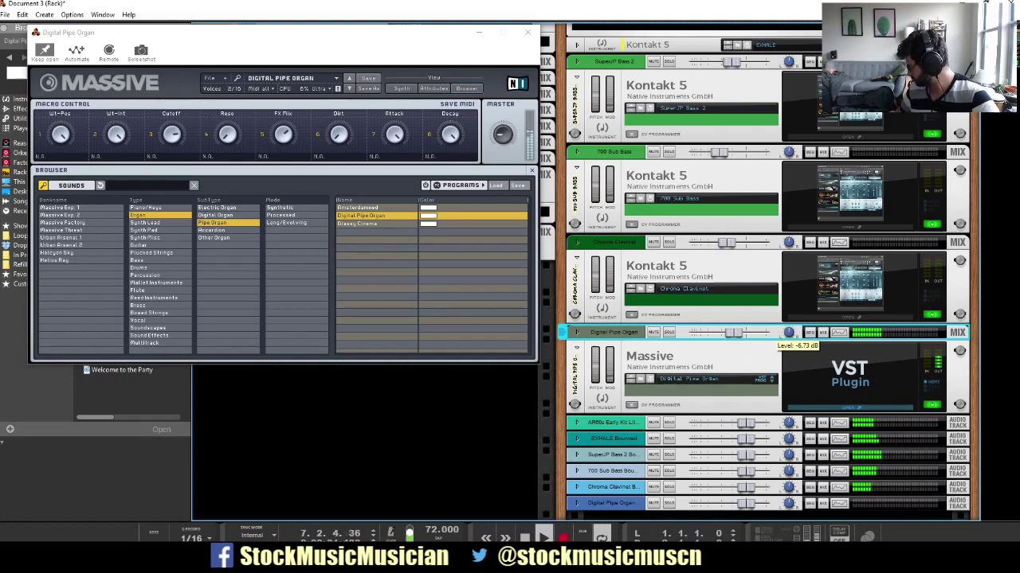
key("space")
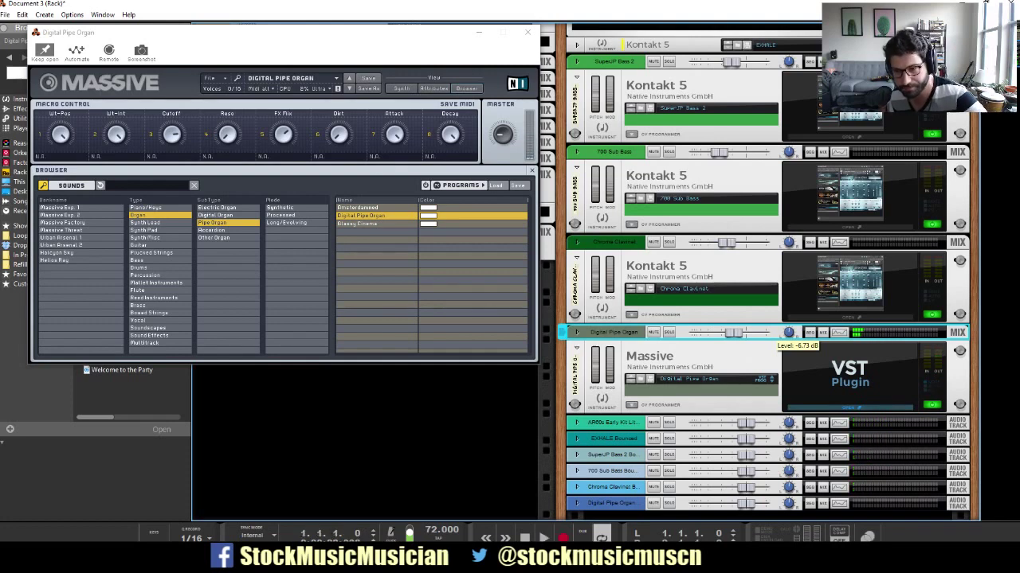
Record a four-bar Digital Pipe Organ part from the song start and copy its clip to bar 5.
key("ctrl+Return")
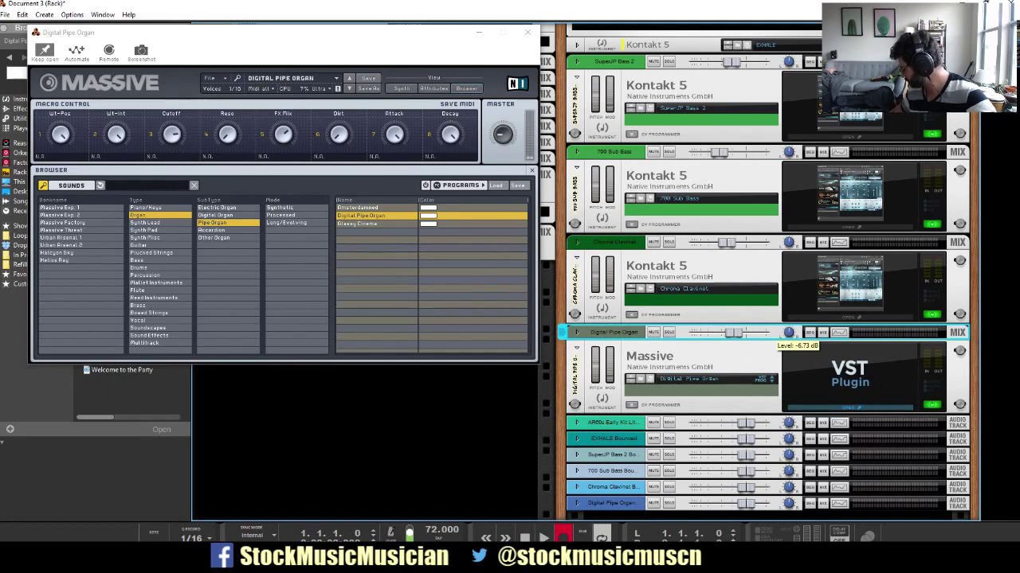
key("space")
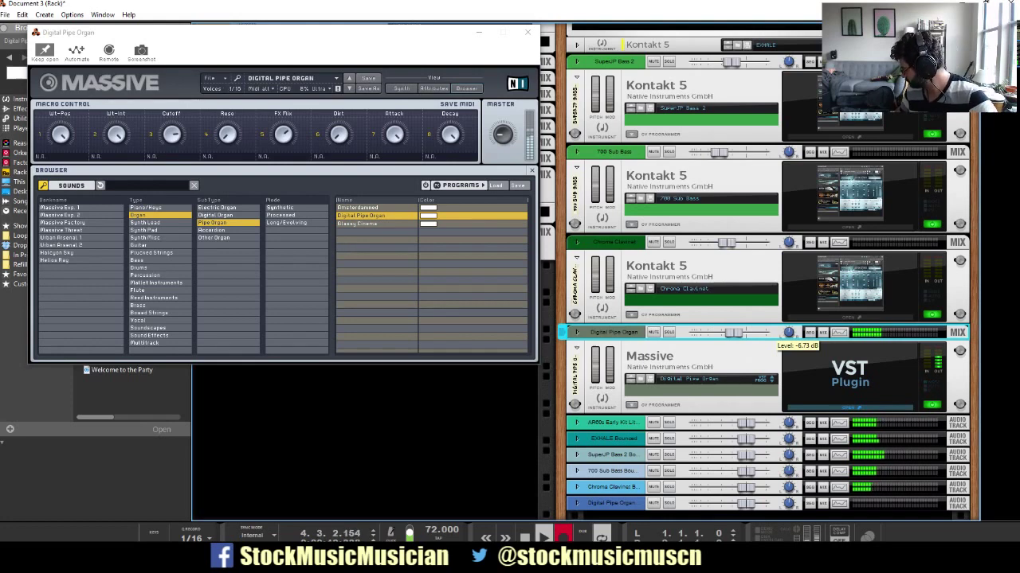
key("space")
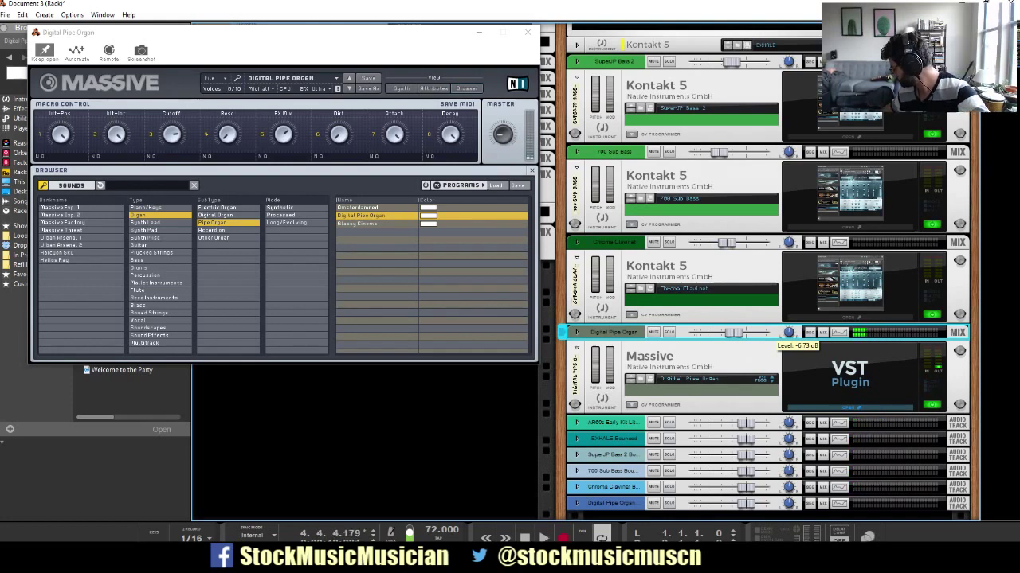
key("F7")
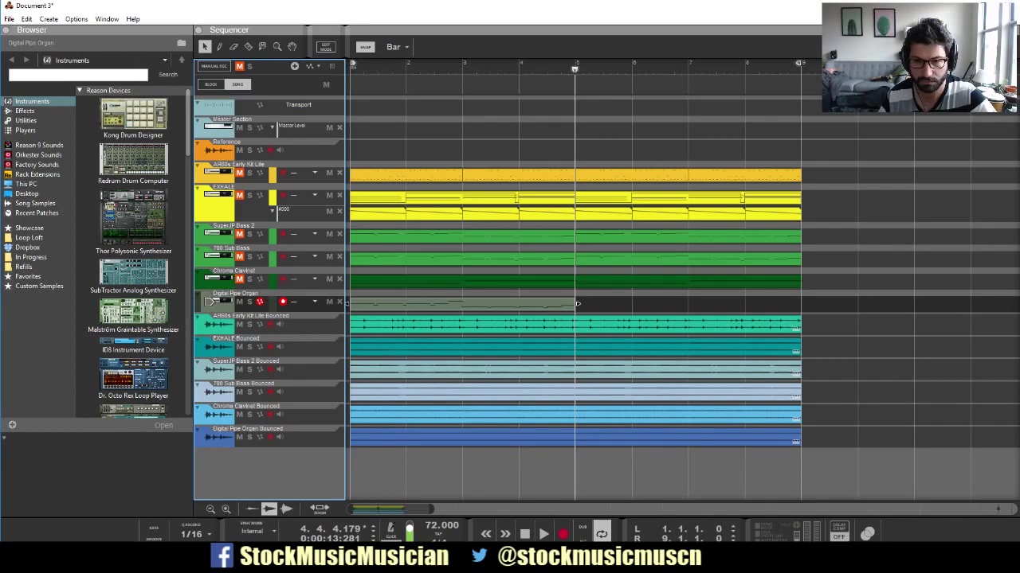
left_click_drag(576, 303, 803, 303)
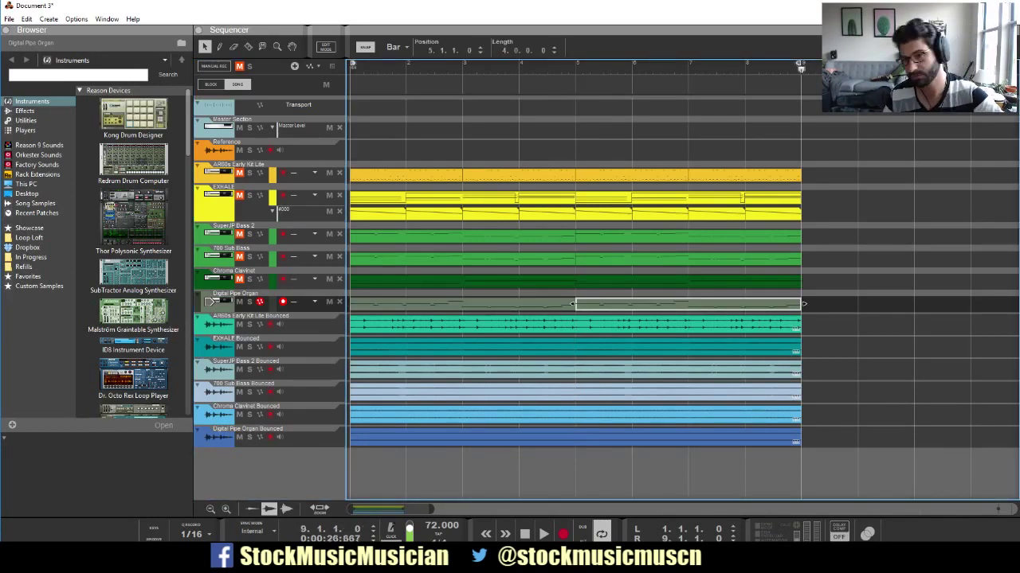
Read the live chat messages on the YouTube dashboard.
key("alt+Tab")
key("alt+Tab")
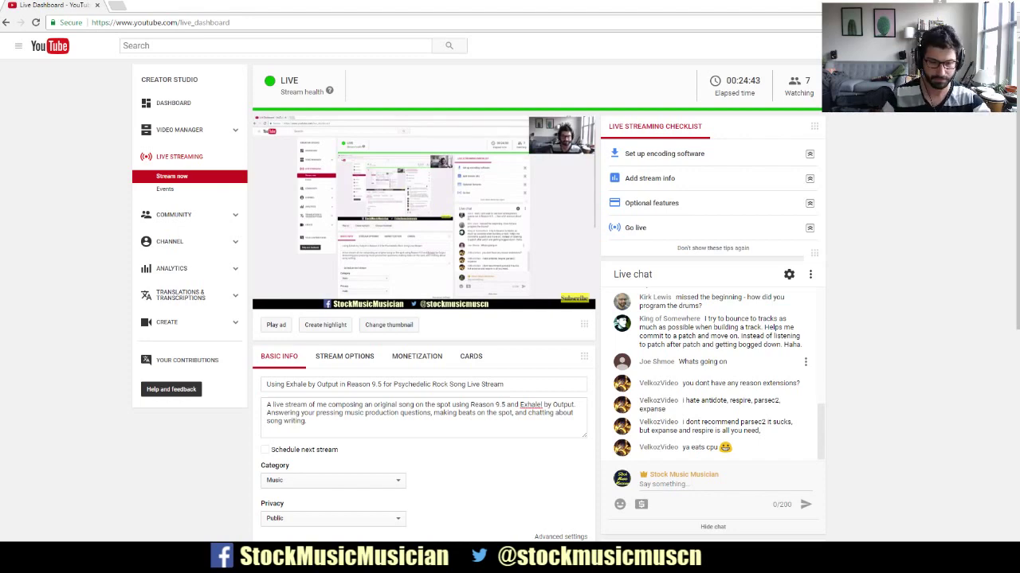
key("alt+Tab")
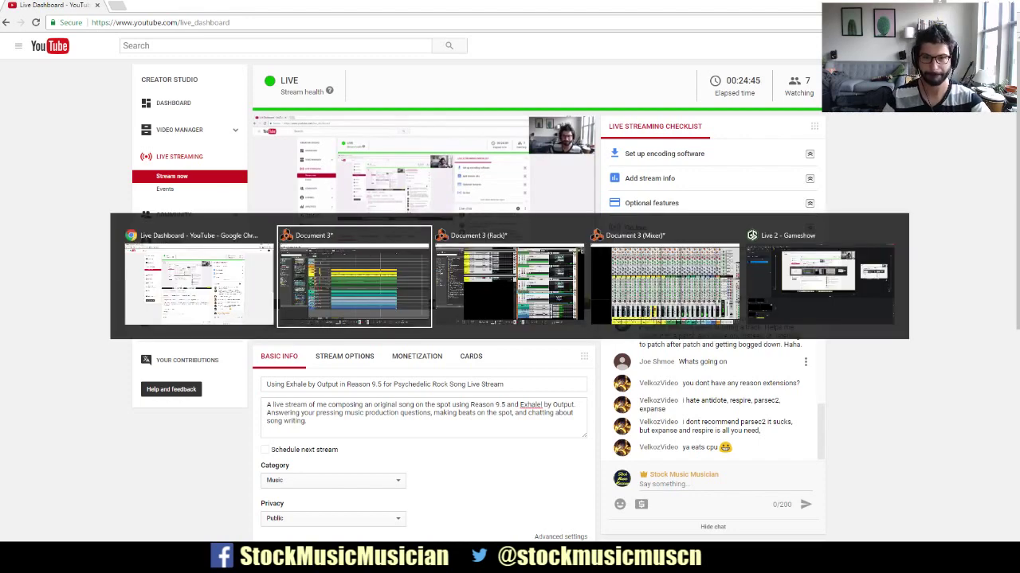
Raise the bounced Chroma Clavinet fader slightly in the Reason mixer and lower Digital Pipe Organ to -9.13 dB.
key("alt+Tab")
key("alt+Tab")
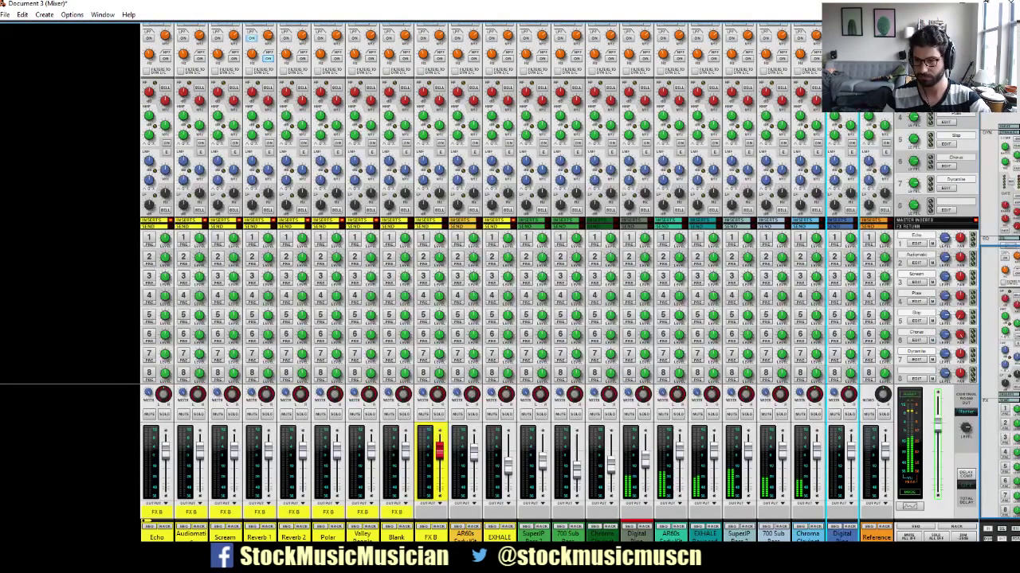
left_click_drag(816, 453, 817, 449)
left_click_drag(645, 459, 646, 462)
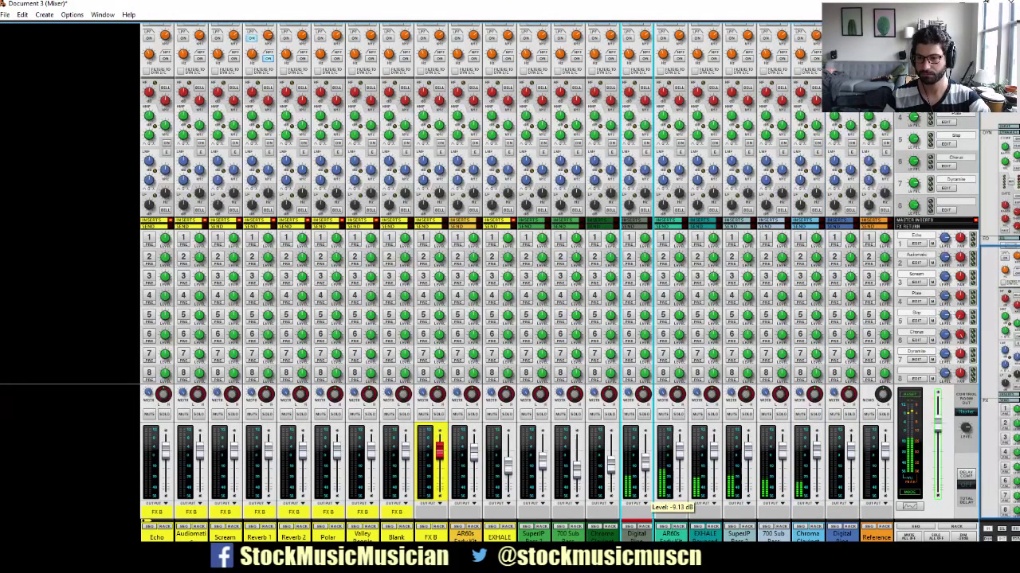
Lower the master compressor threshold and switch to the YouTube live dashboard.
scroll(749, 323, "up", 5)
left_click(910, 125)
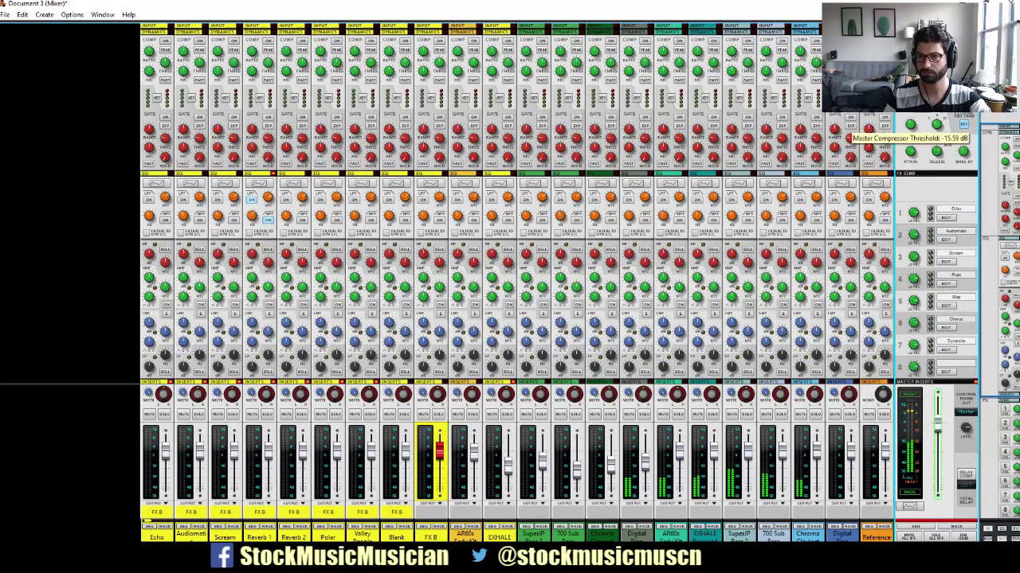
left_click_drag(910, 125, 910, 134)
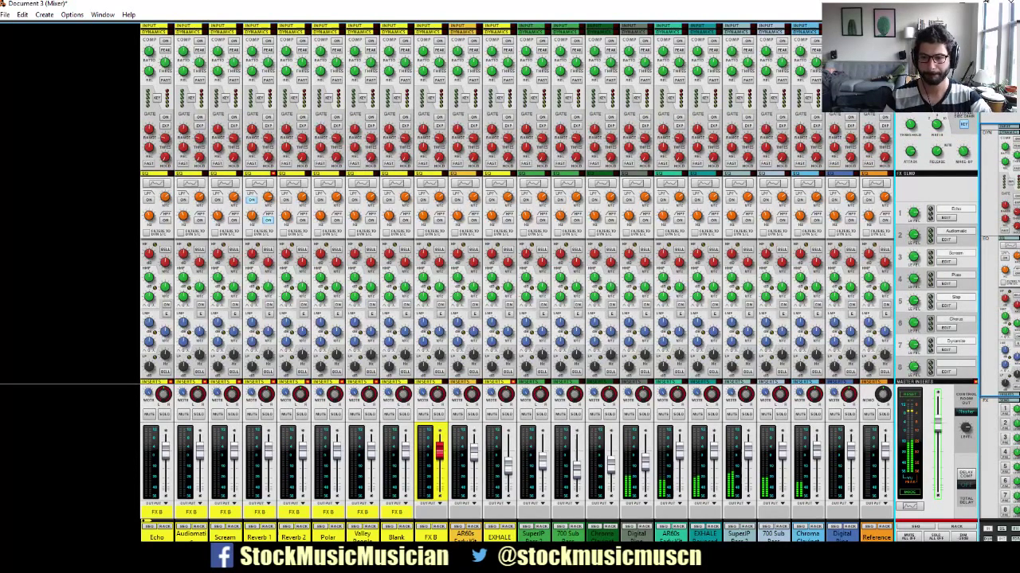
key("alt+Tab")
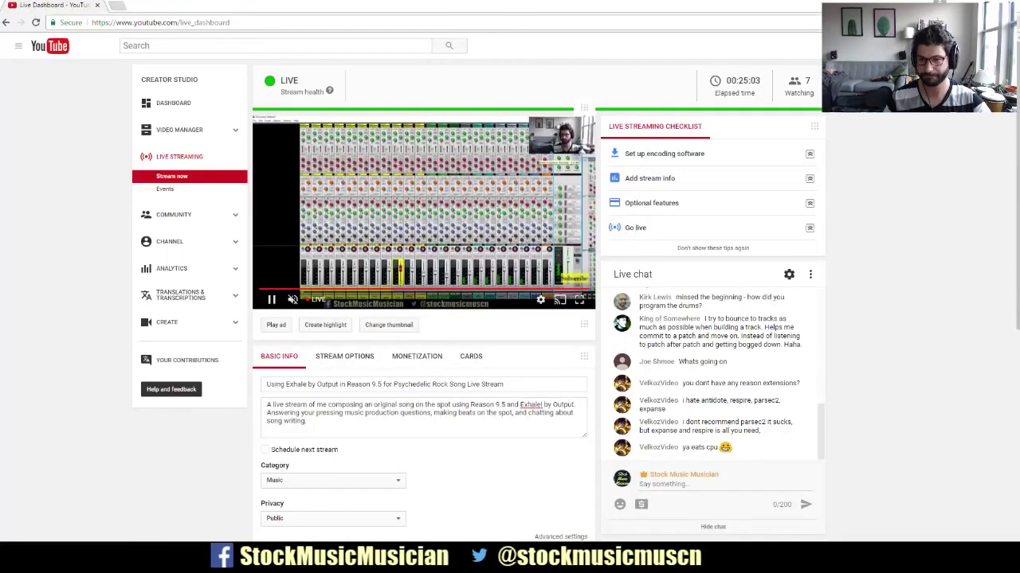